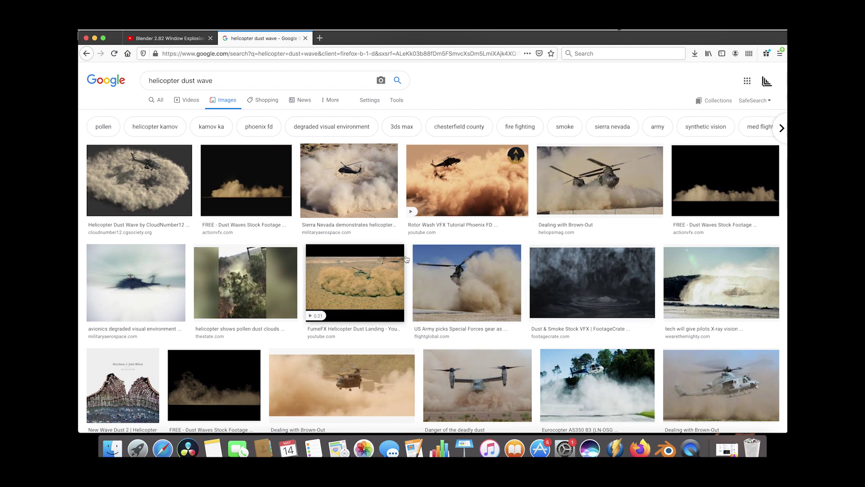
# Step: Scrub through the helicopter's hovering animation, moving forward to frame 113
pyautogui.scroll(-2, 357, 272)
pyautogui.scroll(-4, 357, 273)
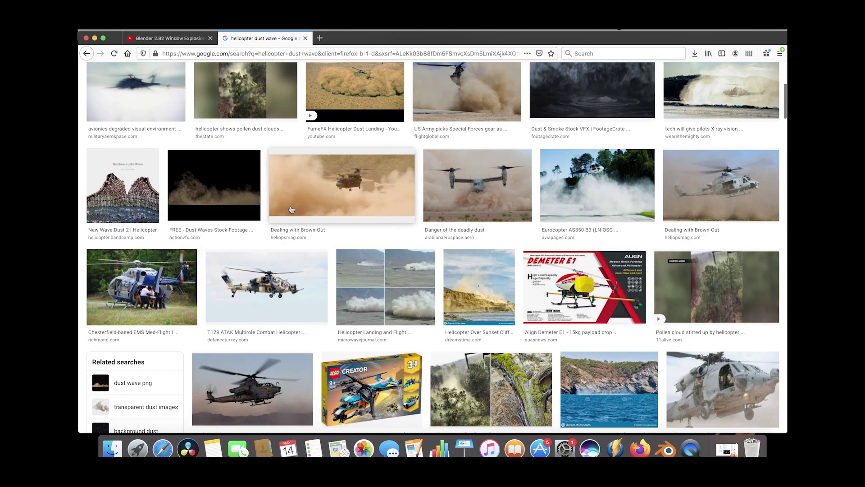
pyautogui.scroll(6, 354, 201)
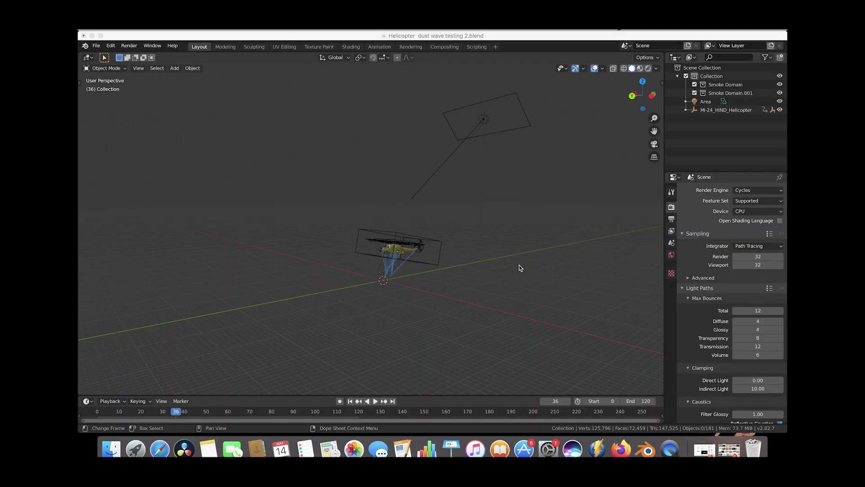
pyautogui.hscroll(-5, 519, 265)
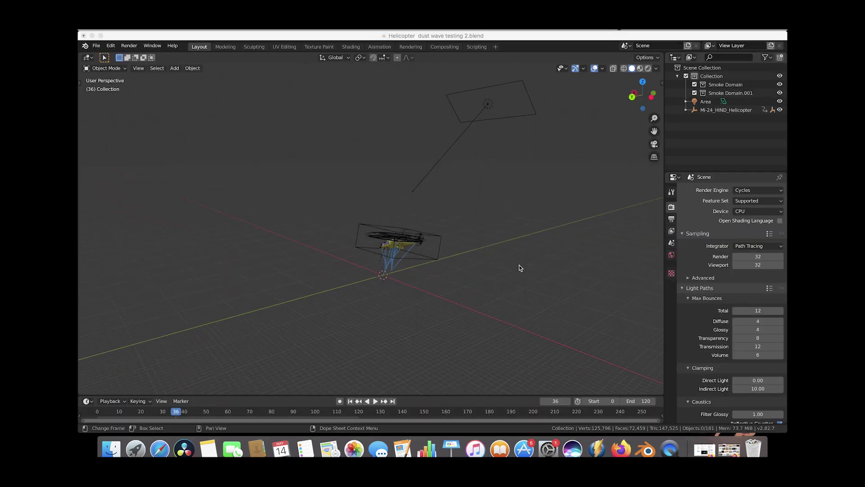
pyautogui.hscroll(8, 519, 265)
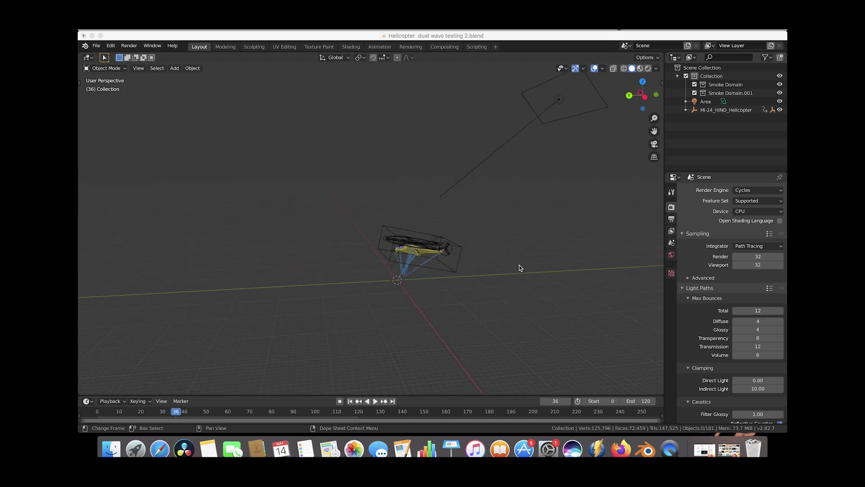
pyautogui.scroll(4, 432, 251)
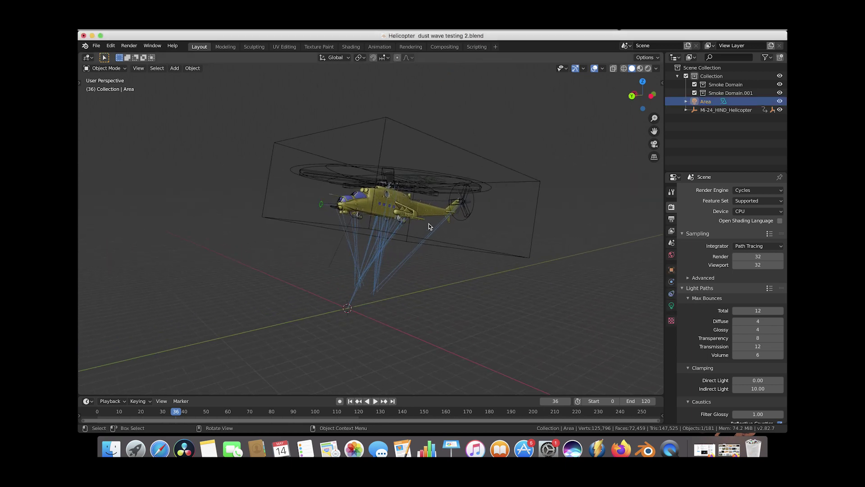
pyautogui.hscroll(4, 429, 226)
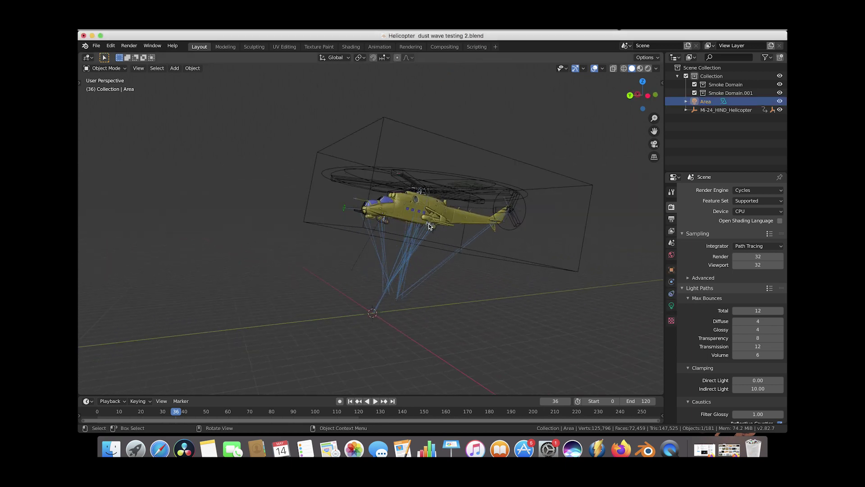
pyautogui.scroll(-6, 230, 251)
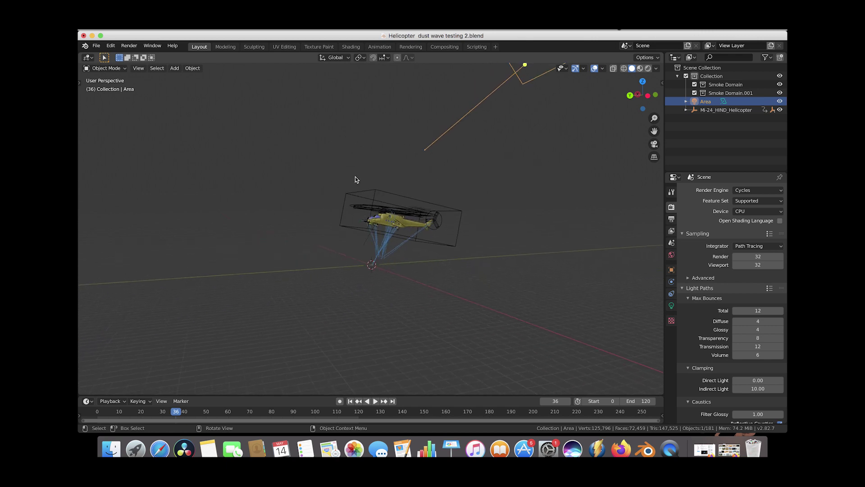
pyautogui.scroll(-3, 355, 179)
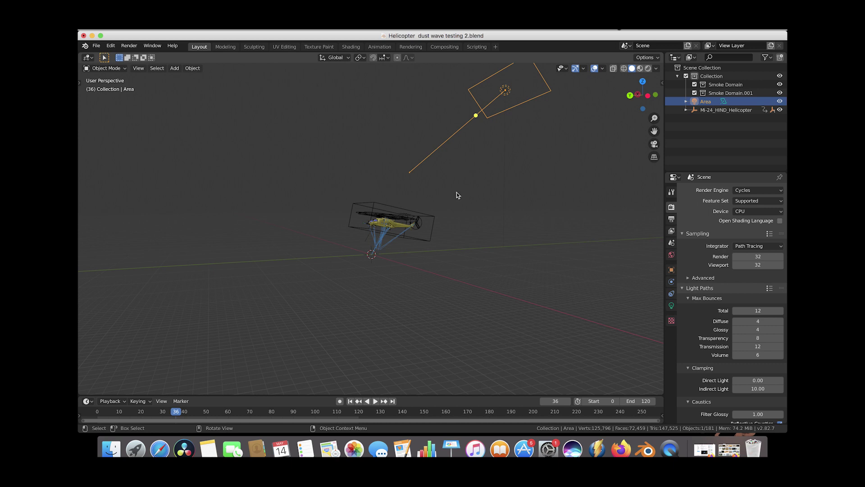
pyautogui.hscroll(-2, 481, 237)
pyautogui.moveTo(132, 412); pyautogui.dragTo(345, 445)
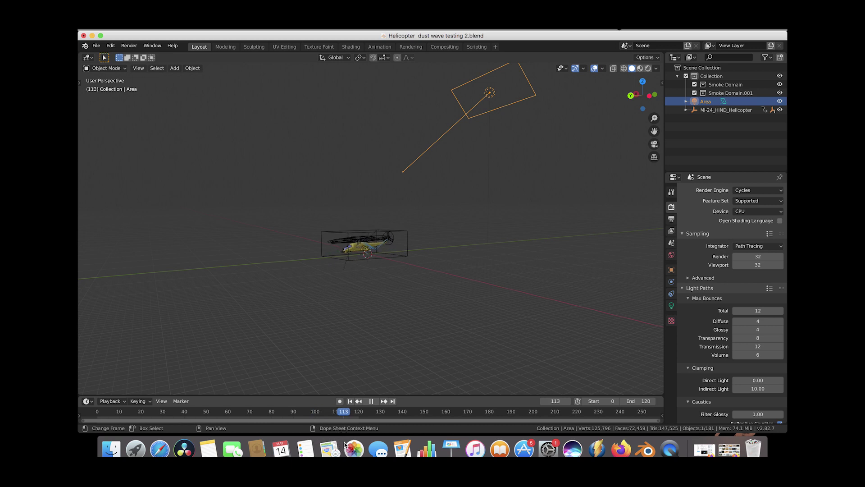
pyautogui.moveTo(477, 300); pyautogui.dragTo(321, 278, button='middle')
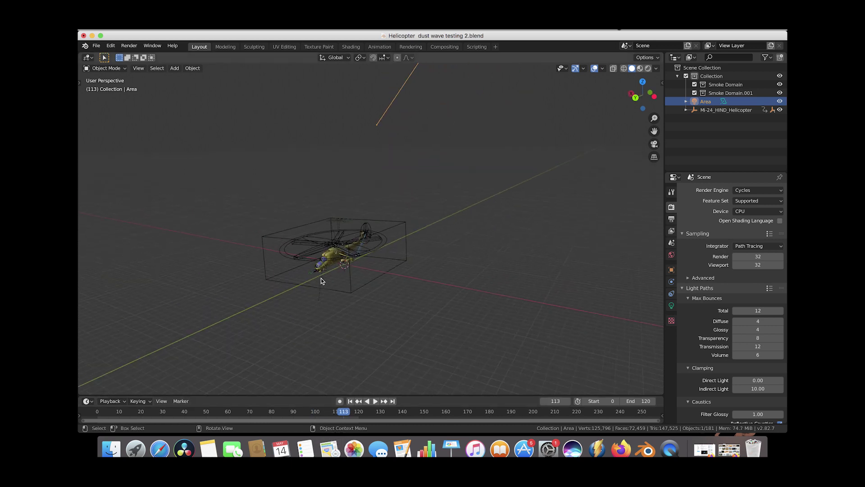
# Step: Select the helicopter, orbit around it, then replay the animation and stop at frame 28
pyautogui.scroll(3, 321, 278)
pyautogui.click(316, 218)
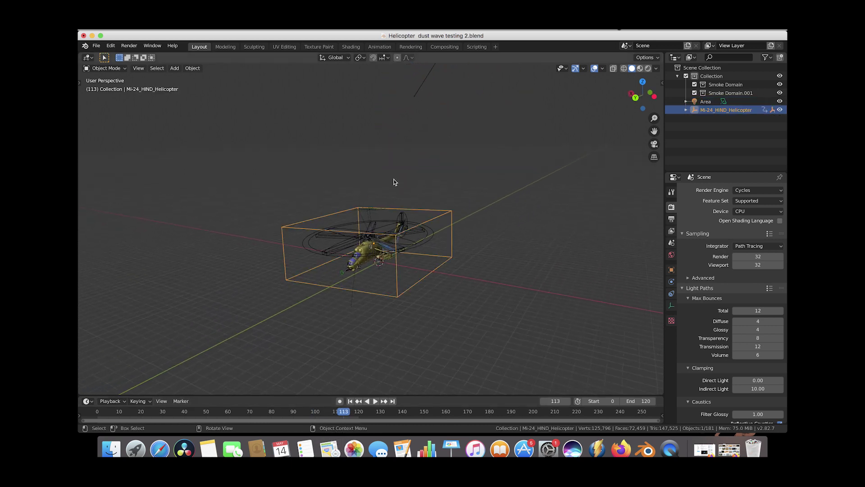
pyautogui.moveTo(359, 207); pyautogui.dragTo(368, 310, button='middle')
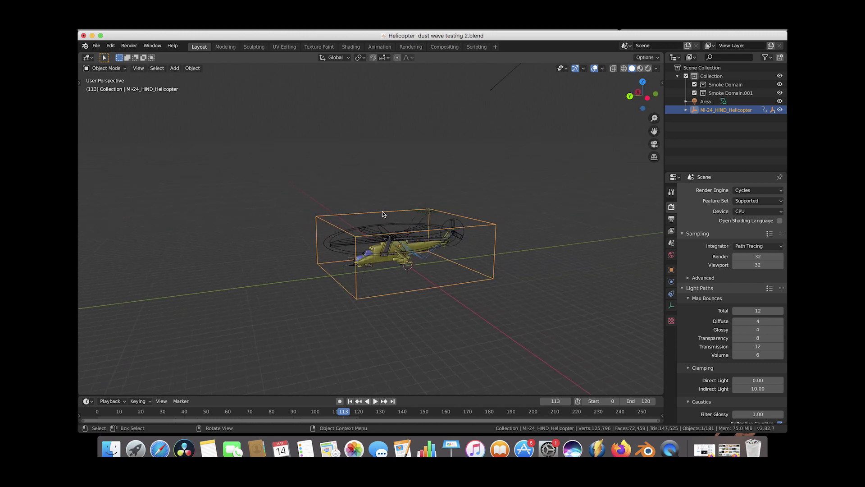
pyautogui.moveTo(317, 262); pyautogui.dragTo(175, 384, button='middle')
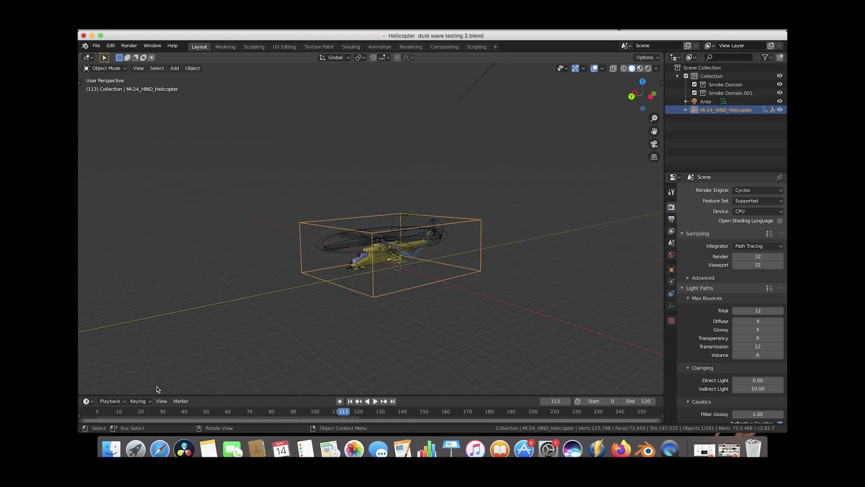
pyautogui.moveTo(119, 412); pyautogui.dragTo(121, 413)
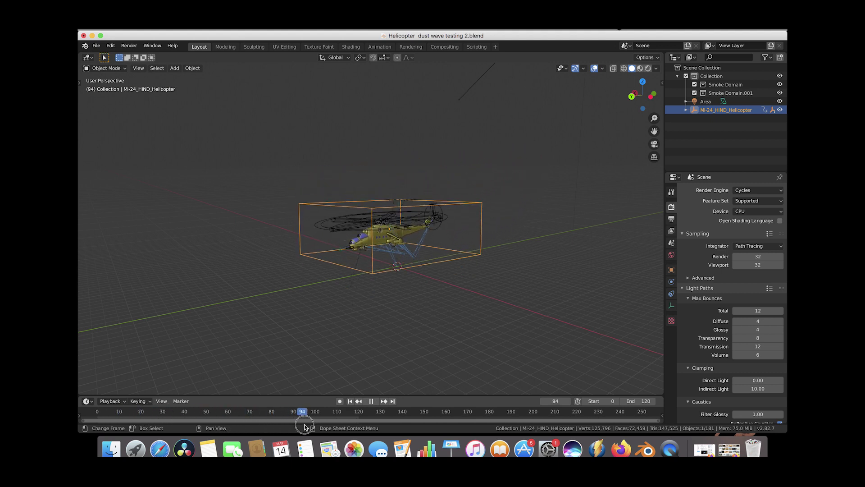
pyautogui.press('space')
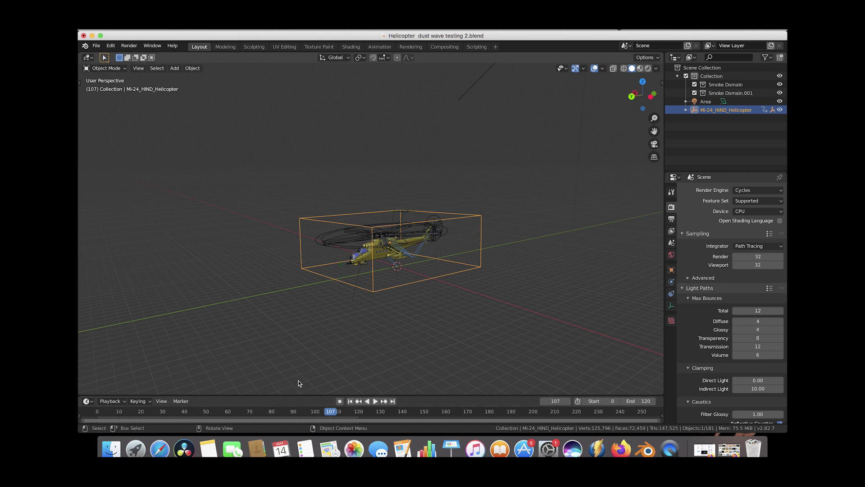
pyautogui.press('space')
pyautogui.click(161, 411)
pyautogui.press('Escape')
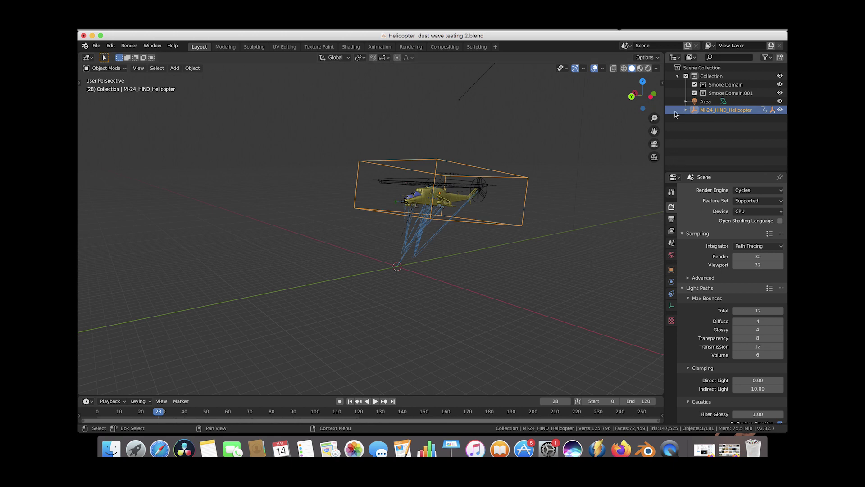
# Step: Open the N sidebar to show the KHAOS tools
pyautogui.click(662, 83)
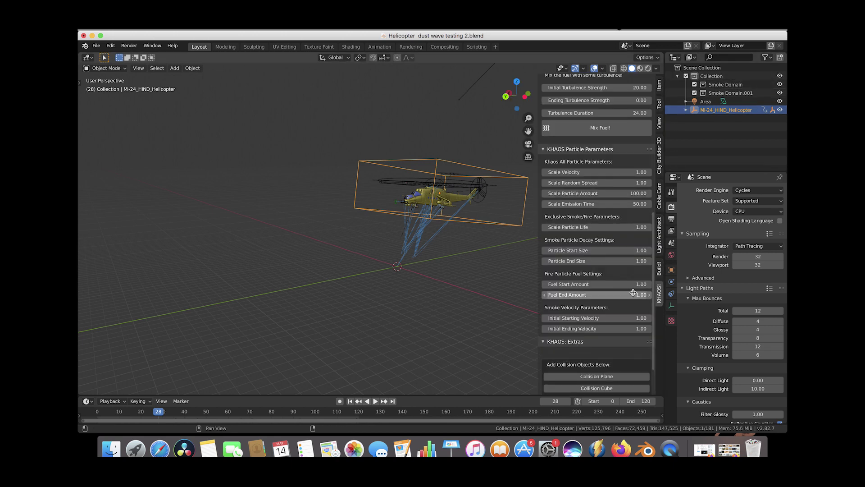
pyautogui.moveTo(540, 220); pyautogui.dragTo(526, 218)
pyautogui.scroll(15, 568, 194)
pyautogui.scroll(-12, 569, 196)
pyautogui.scroll(-5, 569, 197)
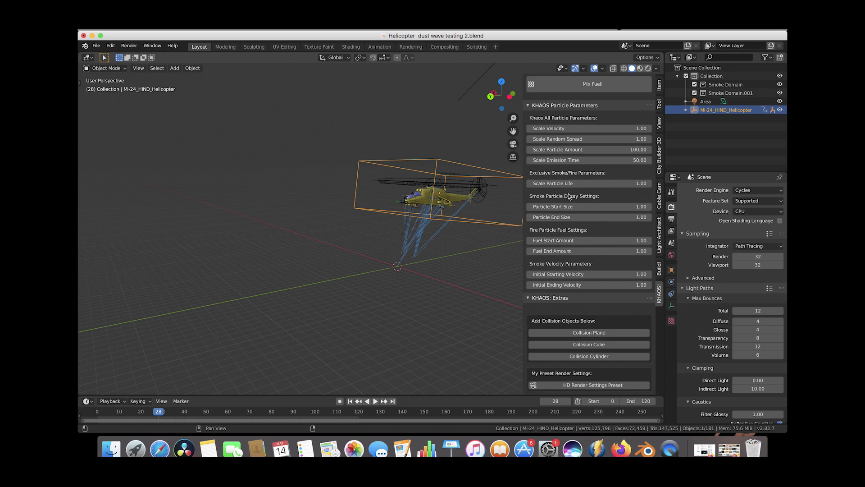
# Step: Add a KHAOS Collision Cube, flatten it along Z and enlarge it evenly
pyautogui.click(587, 345)
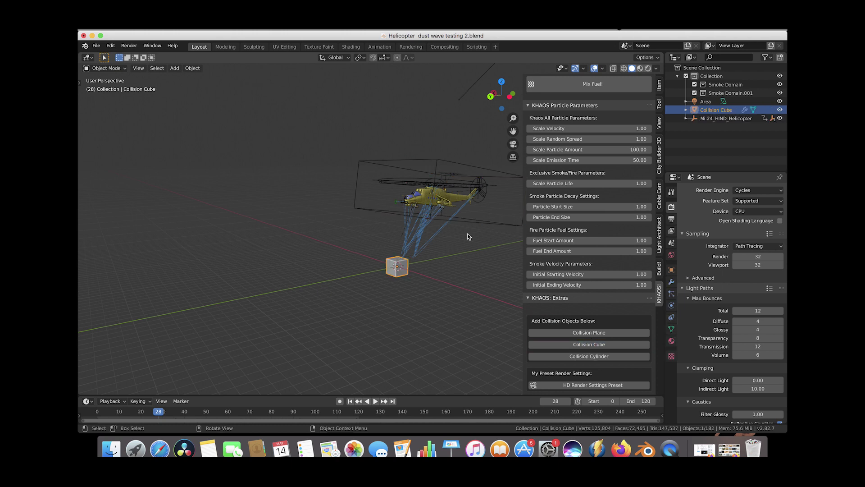
pyautogui.press('s')
pyautogui.press('z')
pyautogui.click(410, 264)
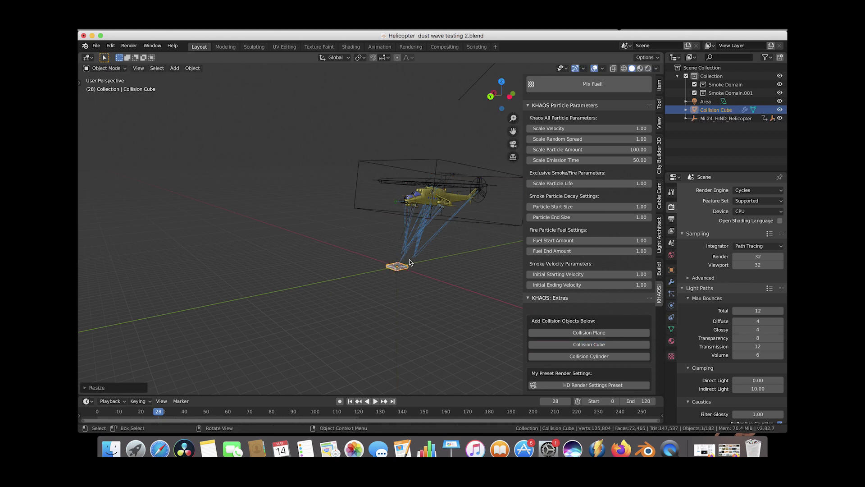
pyautogui.press('s')
pyautogui.press('Return')
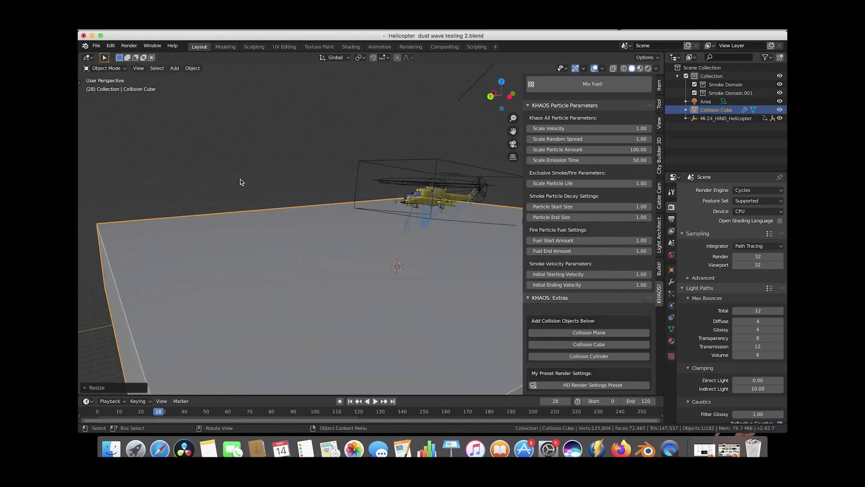
# Step: Thin the ground slab further along Z and view it from above
pyautogui.scroll(-5, 161, 217)
pyautogui.press('s')
pyautogui.press('z')
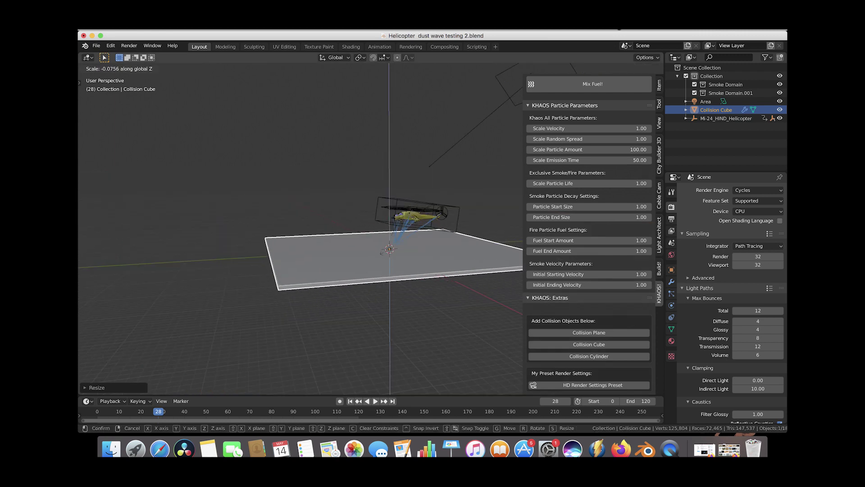
pyautogui.press('Return')
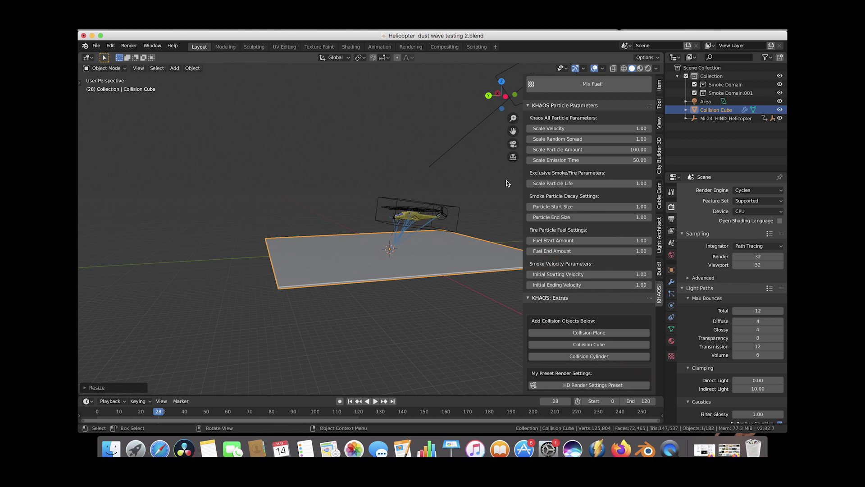
pyautogui.moveTo(364, 228); pyautogui.dragTo(361, 203, button='middle')
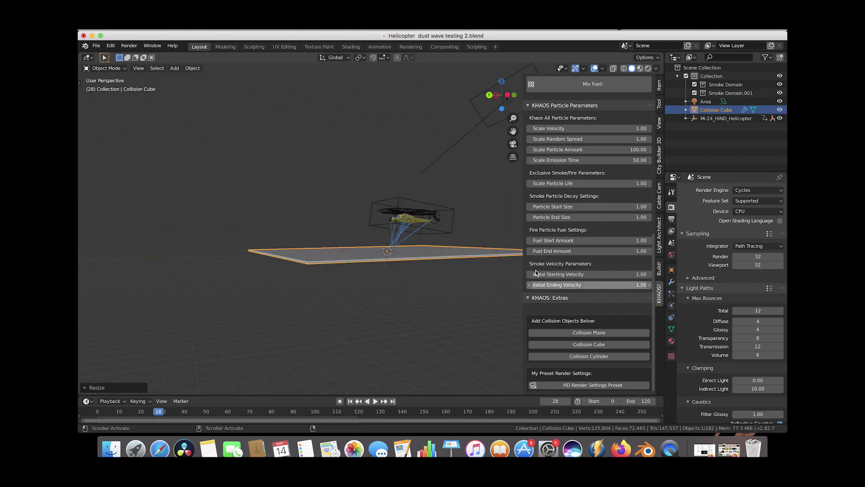
# Step: Show the Collision Cube's Physics tab: Collision on, stickiness 10, damping 1.0, friction 0.05
pyautogui.click(672, 306)
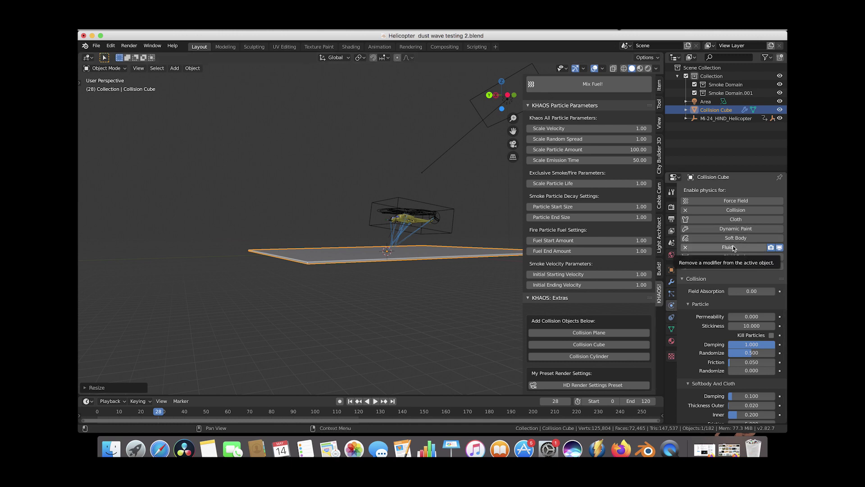
pyautogui.scroll(-2, 720, 345)
pyautogui.scroll(2, 740, 231)
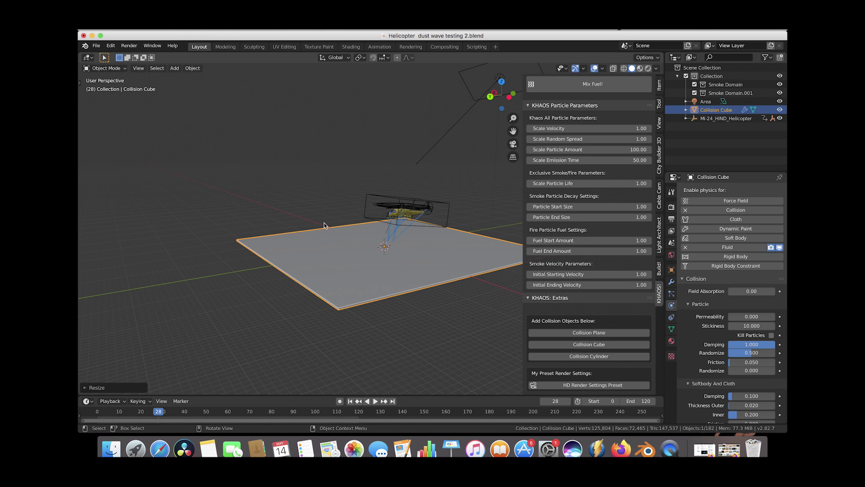
pyautogui.press('s')
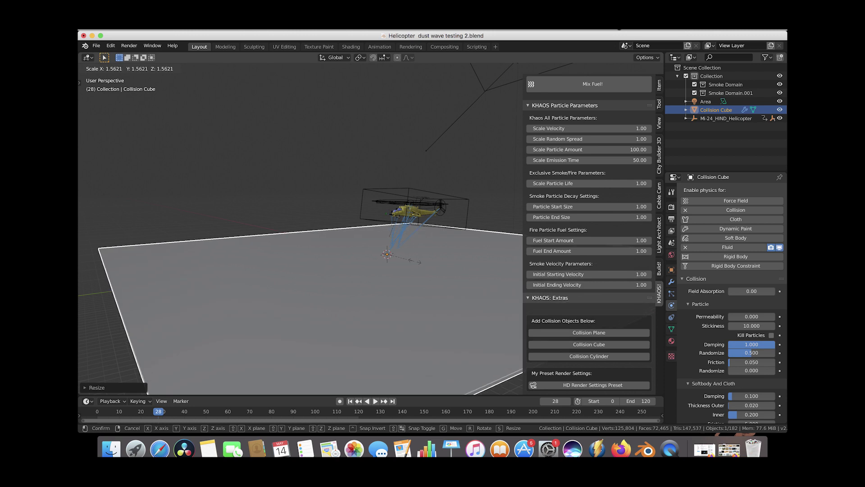
pyautogui.click(444, 246)
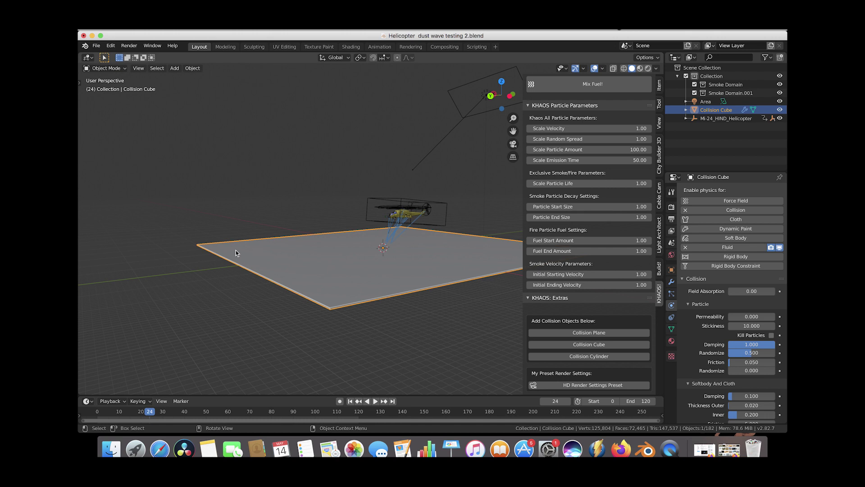
pyautogui.moveTo(236, 253); pyautogui.dragTo(451, 198, button='middle')
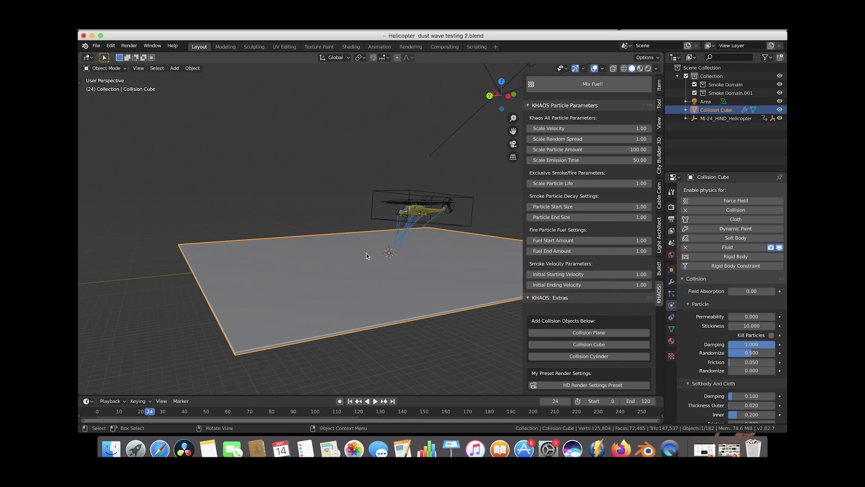
pyautogui.scroll(3, 450, 224)
pyautogui.moveTo(450, 224); pyautogui.dragTo(426, 226, button='middle')
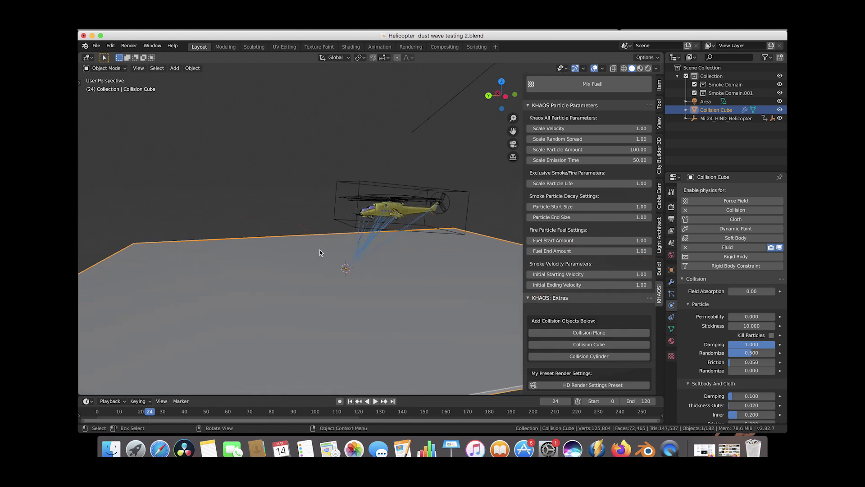
pyautogui.hscroll(-5, 345, 266)
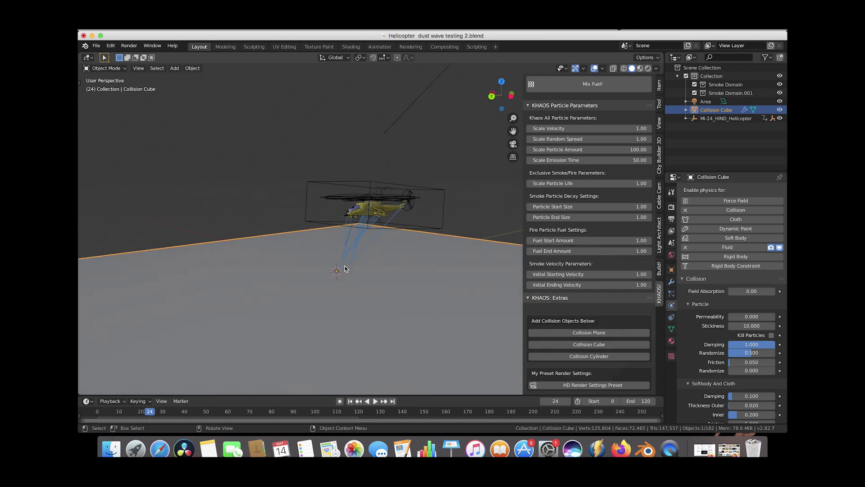
pyautogui.hscroll(5, 345, 265)
pyautogui.scroll(3, 344, 269)
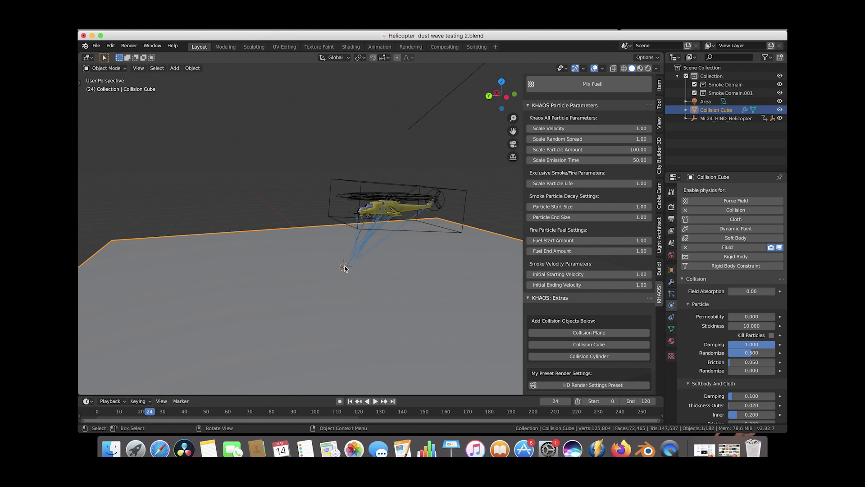
pyautogui.hscroll(3, 334, 214)
pyautogui.hscroll(-5, 334, 215)
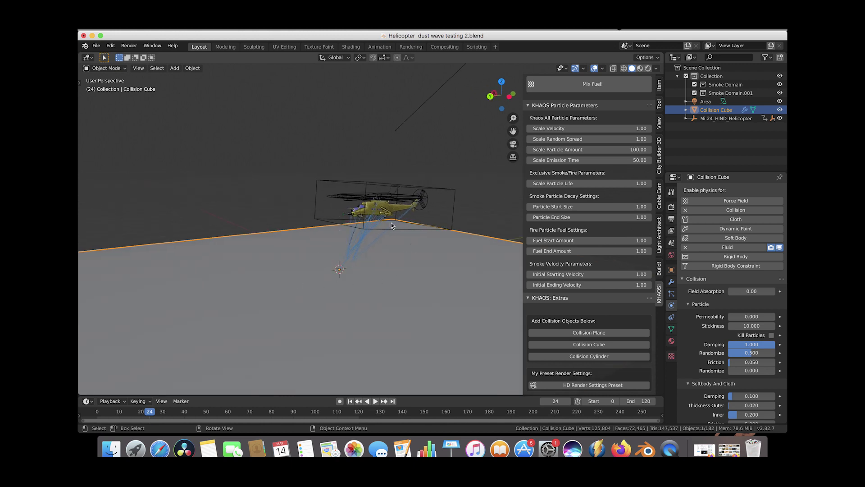
pyautogui.moveTo(342, 257); pyautogui.dragTo(406, 235, button='middle')
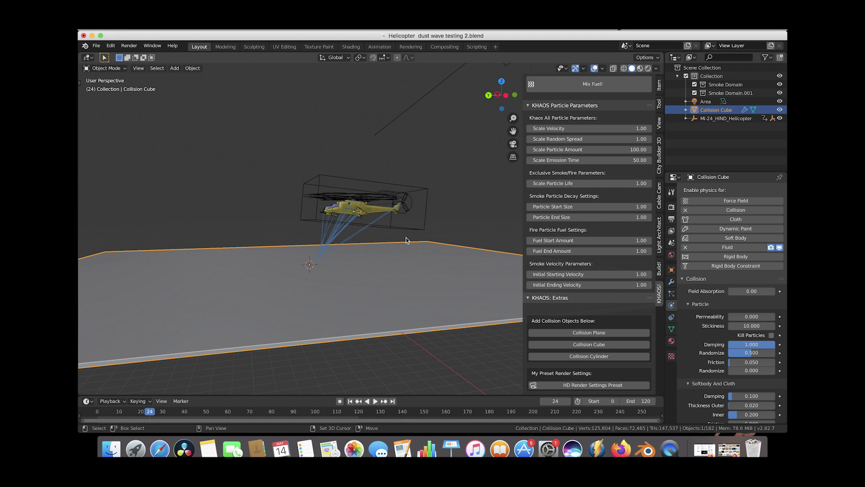
pyautogui.moveTo(101, 412); pyautogui.dragTo(115, 412)
pyautogui.moveTo(225, 413); pyautogui.dragTo(154, 413)
pyautogui.press('space')
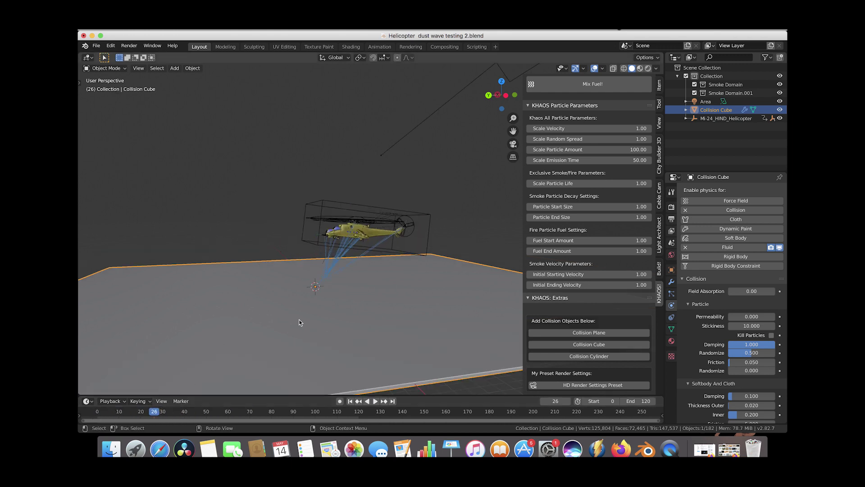
pyautogui.moveTo(327, 274); pyautogui.dragTo(252, 309, button='middle')
pyautogui.press('Left')
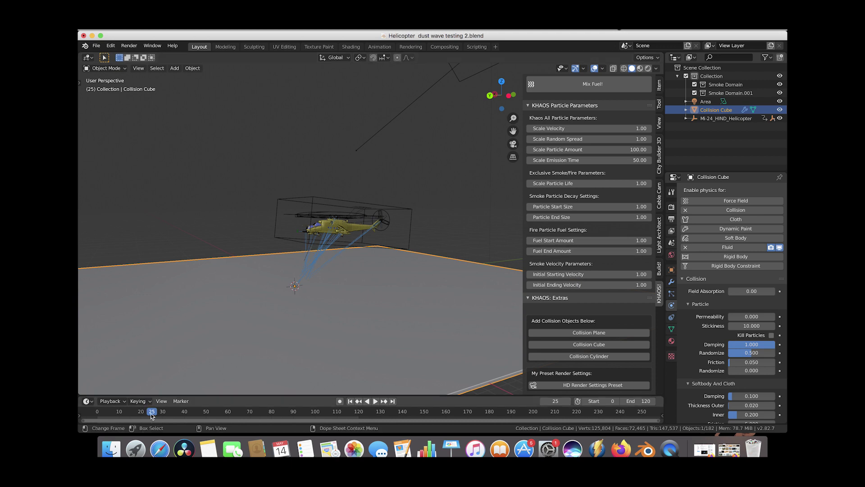
pyautogui.moveTo(363, 244); pyautogui.dragTo(378, 245, button='middle')
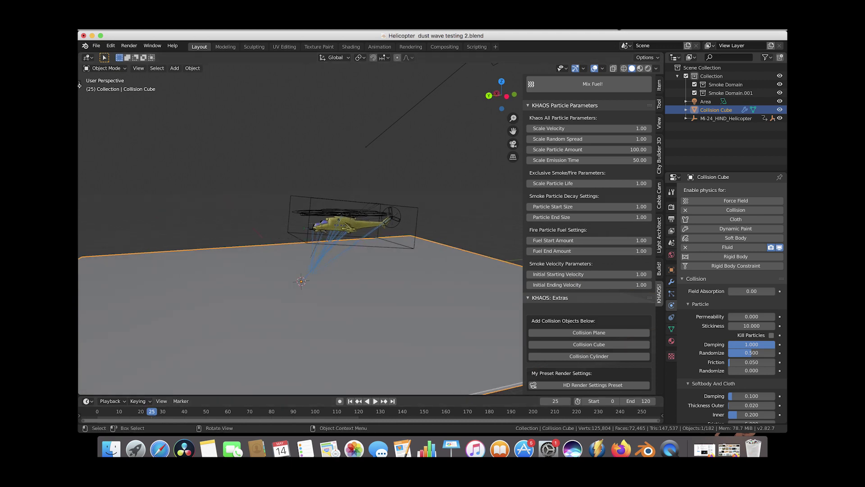
# Step: Place the 3D cursor with the Cursor tool on the ground slab below the Mi-24
pyautogui.click(80, 84)
pyautogui.click(90, 99)
pyautogui.hscroll(3, 315, 258)
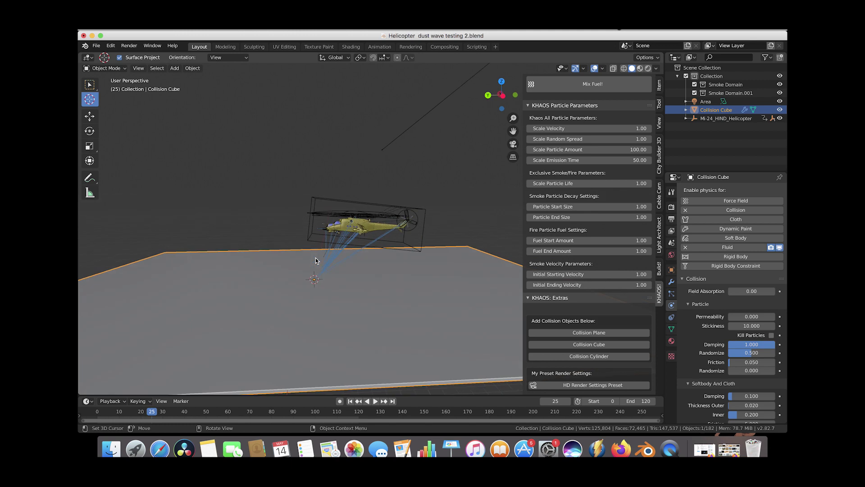
pyautogui.keyDown('shift'); pyautogui.moveTo(315, 260); pyautogui.dragTo(316, 249, button='middle'); pyautogui.keyUp('shift')
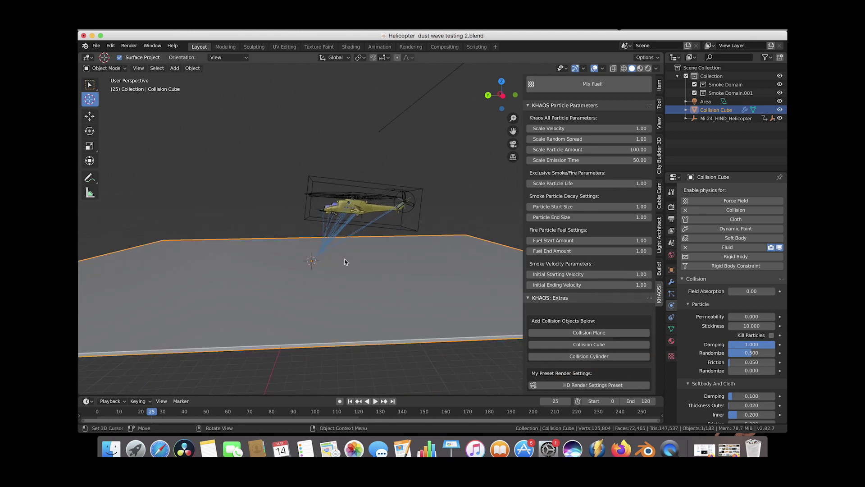
pyautogui.click(339, 260)
pyautogui.scroll(15, 594, 175)
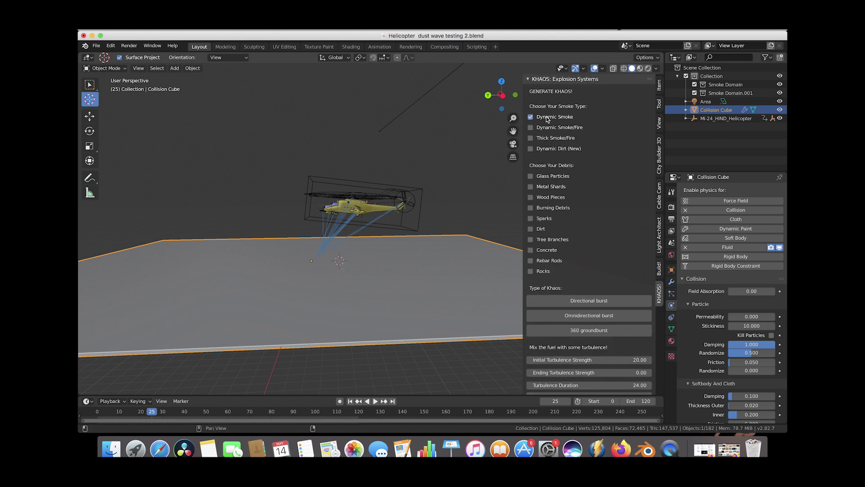
pyautogui.scroll(-8, 586, 210)
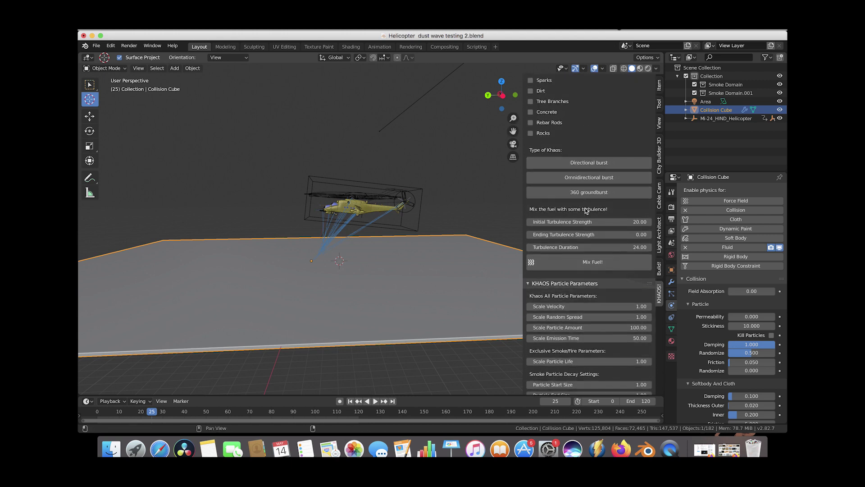
pyautogui.scroll(-10, 585, 211)
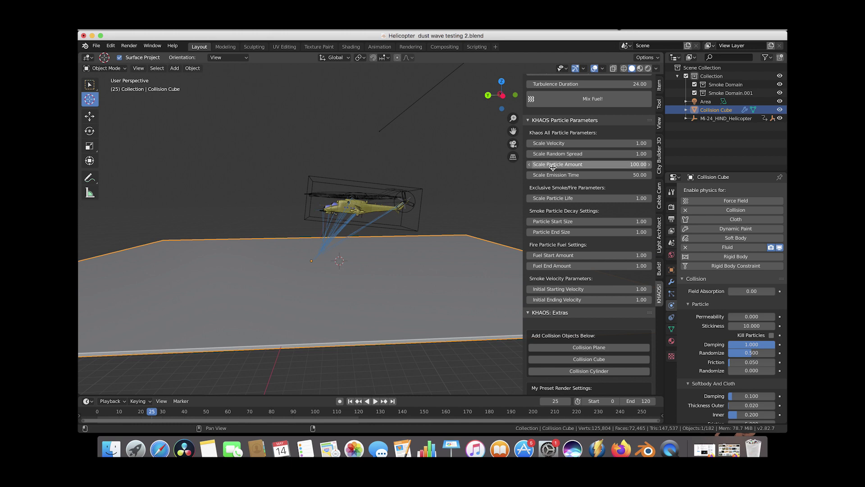
# Step: Enter 1000 in the KHAOS Scale Particle Amount field
pyautogui.click(583, 165)
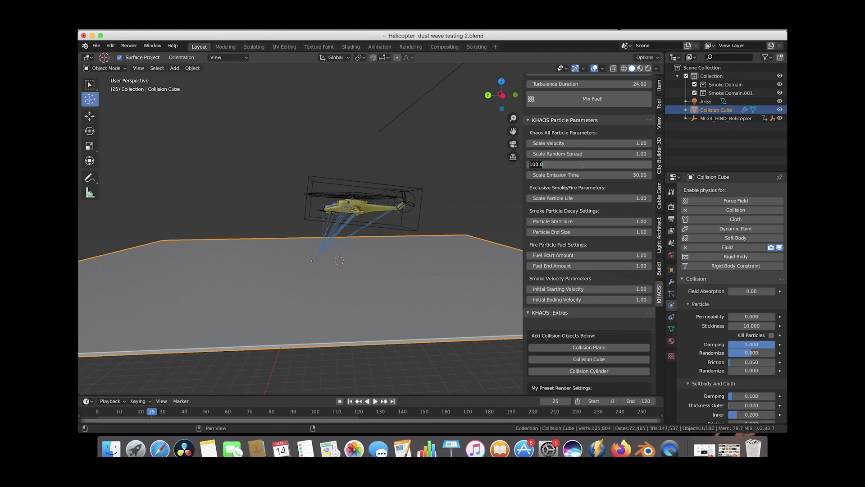
pyautogui.write('1000')
pyautogui.press('Return')
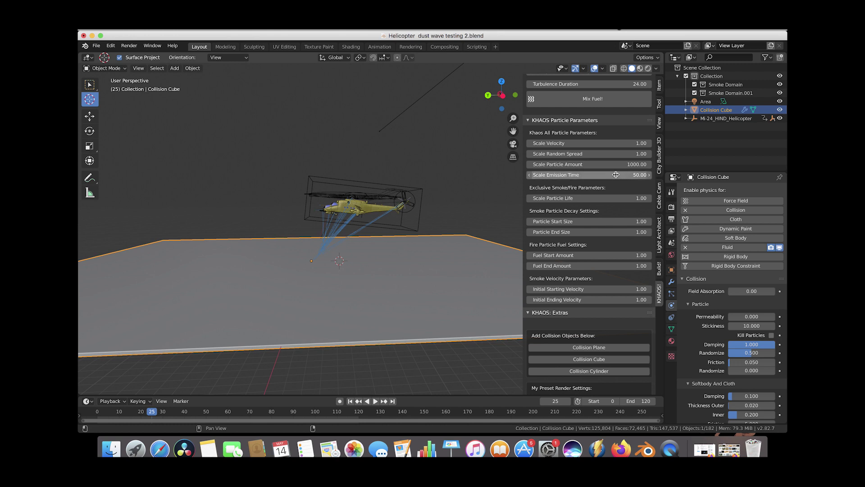
pyautogui.scroll(-1, 582, 171)
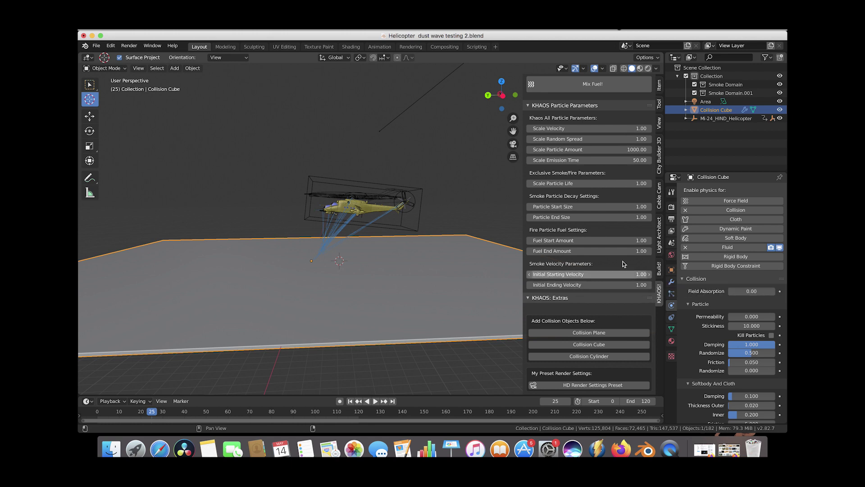
pyautogui.scroll(10, 593, 253)
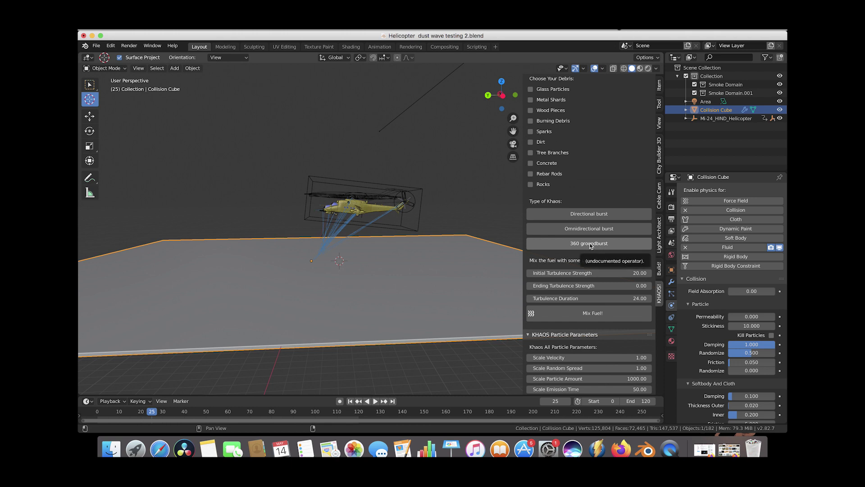
# Step: Add a KHAOS 360 groundburst smoke emitter at the 3D cursor and view it in wireframe
pyautogui.click(591, 245)
pyautogui.hscroll(-5, 436, 246)
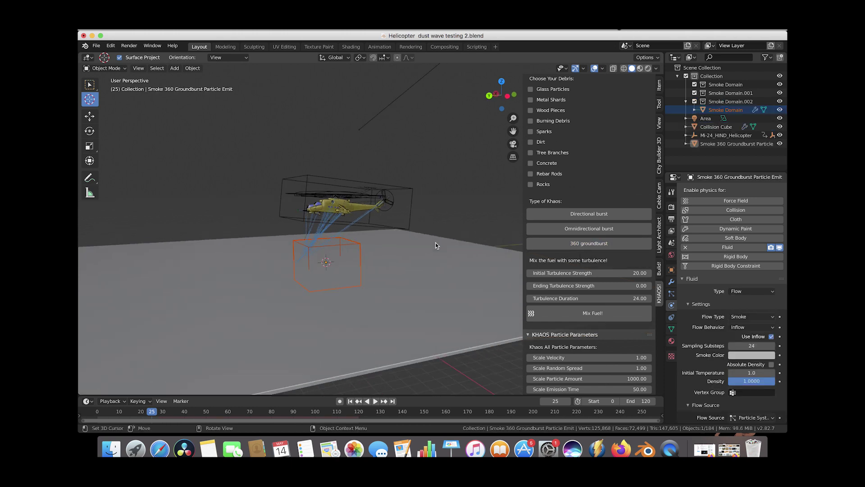
pyautogui.keyDown('shift'); pyautogui.hscroll(-5, 359, 259); pyautogui.keyUp('shift')
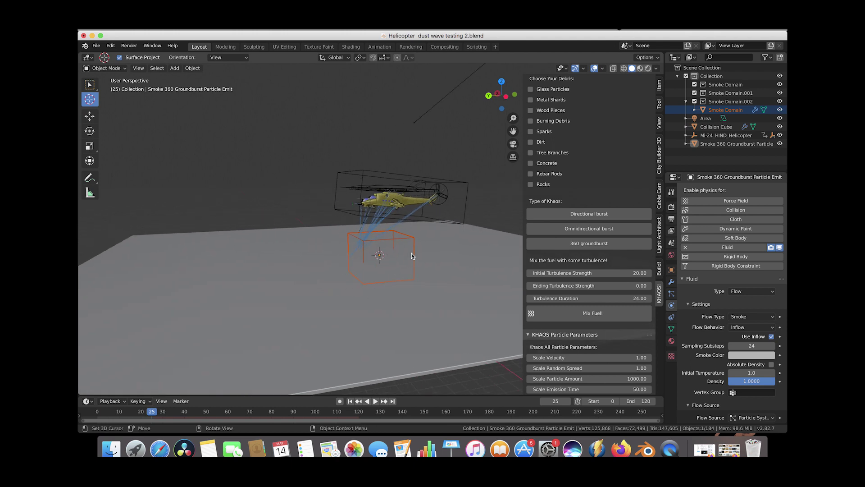
pyautogui.scroll(6, 416, 245)
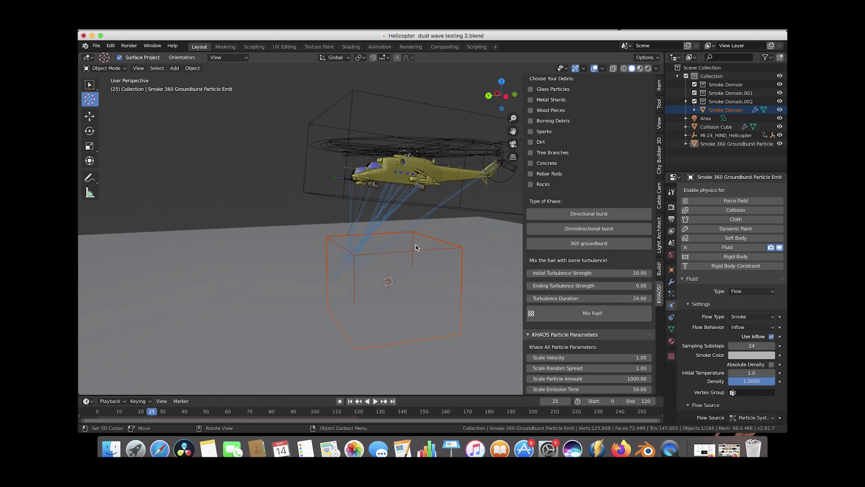
pyautogui.hotkey('shift', 'z')
pyautogui.scroll(-2, 415, 245)
pyautogui.click(411, 305)
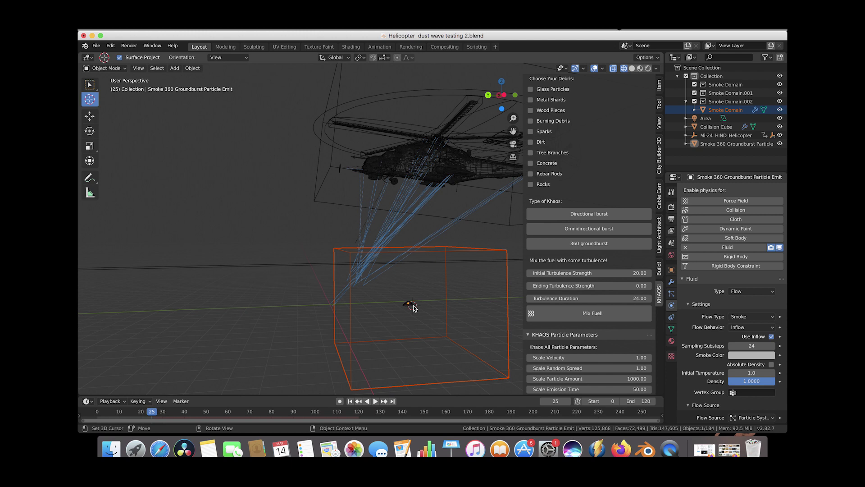
# Step: Raise the emitter and Smoke Domain, return to Solid shading, and keep only the domain selected
pyautogui.click(90, 85)
pyautogui.click(408, 304)
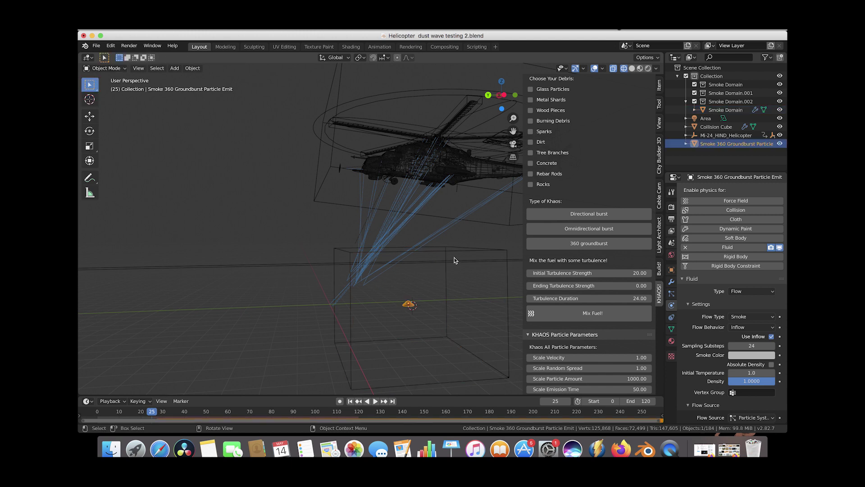
pyautogui.keyDown('shift'); pyautogui.click(449, 249); pyautogui.keyUp('shift')
pyautogui.moveTo(445, 247); pyautogui.dragTo(408, 284, button='middle')
pyautogui.press('g')
pyautogui.press('z')
pyautogui.click(414, 271)
pyautogui.press('z')
pyautogui.click(467, 273)
pyautogui.scroll(-1, 411, 279)
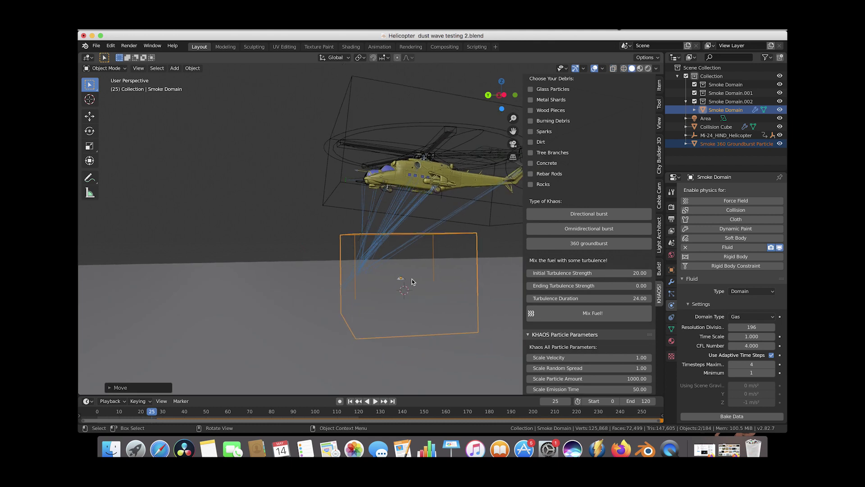
pyautogui.moveTo(411, 279); pyautogui.dragTo(451, 237, button='middle')
pyautogui.click(458, 229)
pyautogui.scroll(-5, 458, 228)
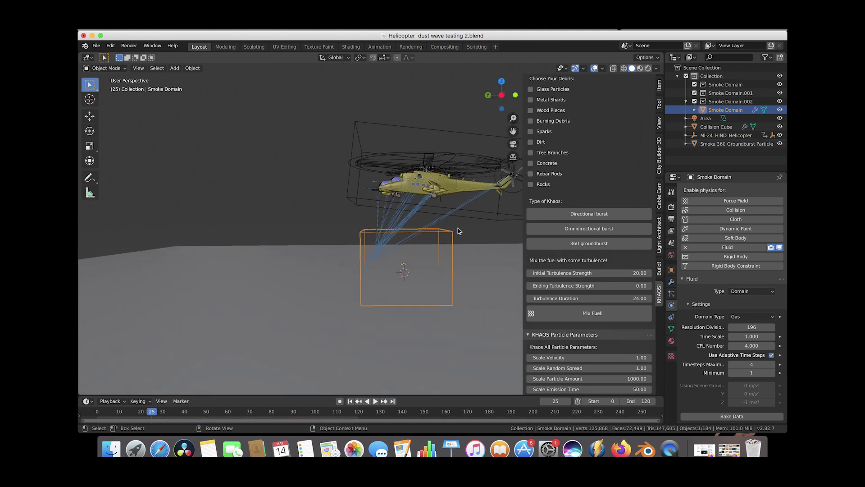
pyautogui.hscroll(-5, 458, 228)
pyautogui.hscroll(5, 458, 228)
pyautogui.hscroll(-3, 458, 230)
pyautogui.scroll(5, 394, 240)
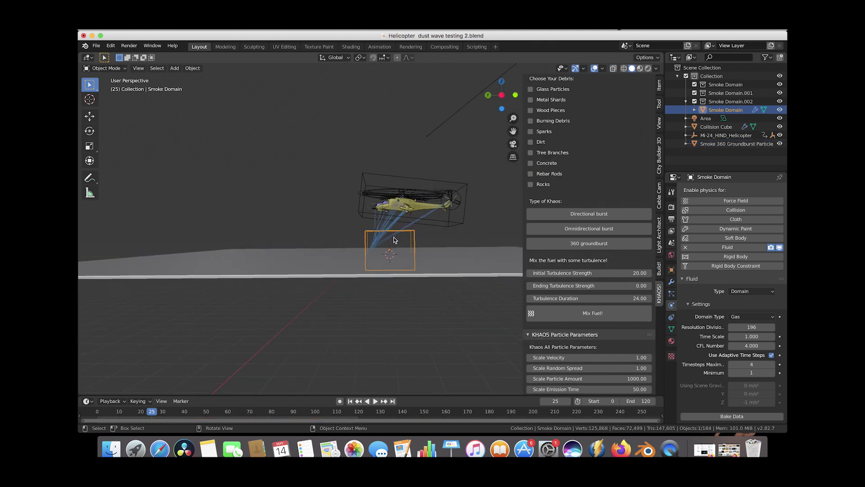
pyautogui.scroll(-5, 394, 240)
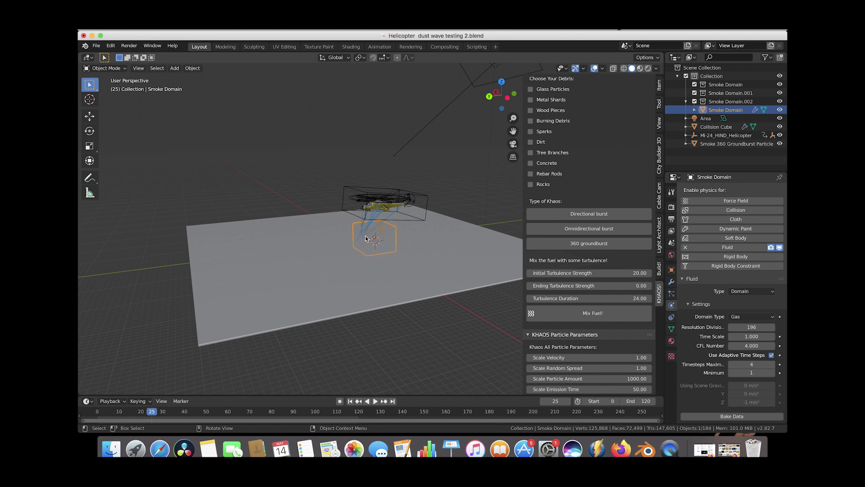
# Step: Enlarge the Smoke Domain box and adjust its height along Z around the helicopter
pyautogui.press('s')
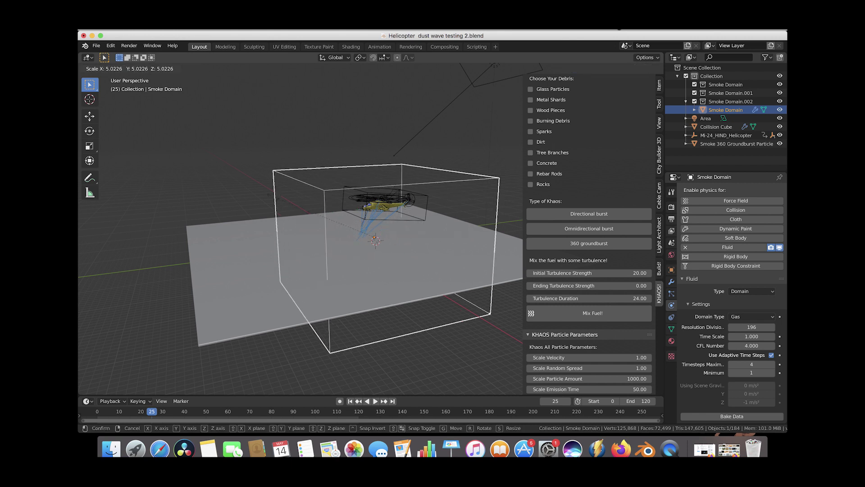
pyautogui.click(246, 188)
pyautogui.scroll(5, 367, 239)
pyautogui.press('g')
pyautogui.press('z')
pyautogui.click(369, 158)
pyautogui.scroll(-5, 393, 196)
pyautogui.press('g')
pyautogui.press('z')
pyautogui.click(392, 197)
pyautogui.scroll(-5, 392, 196)
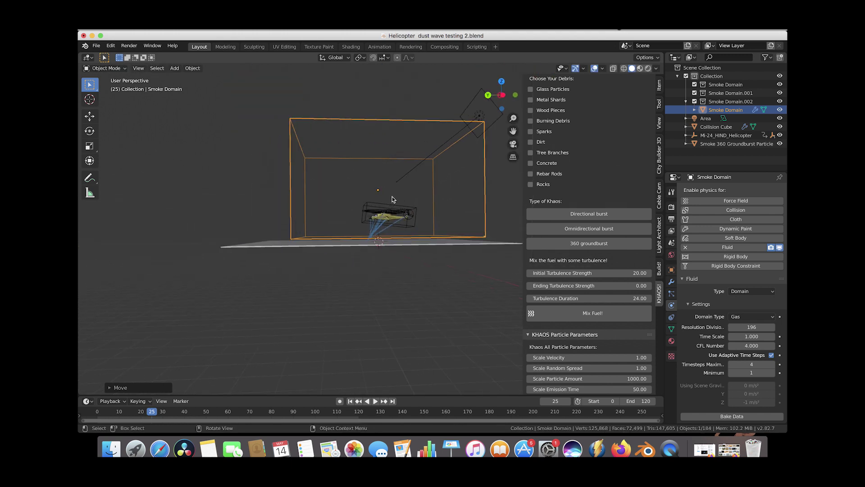
pyautogui.scroll(2, 392, 196)
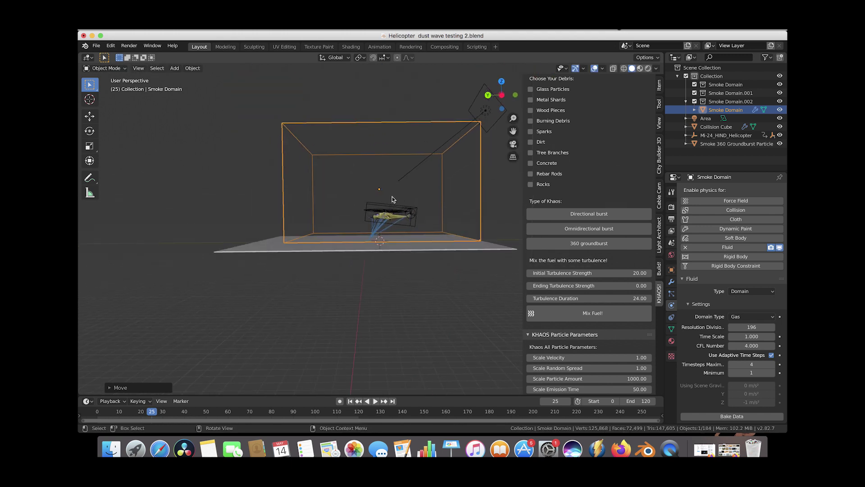
pyautogui.press('g')
pyautogui.press('z')
pyautogui.click(371, 161)
# Step: Narrow the domain along X, raise it along Z, and center the helicopter in view
pyautogui.hscroll(-10, 426, 182)
pyautogui.scroll(5, 426, 183)
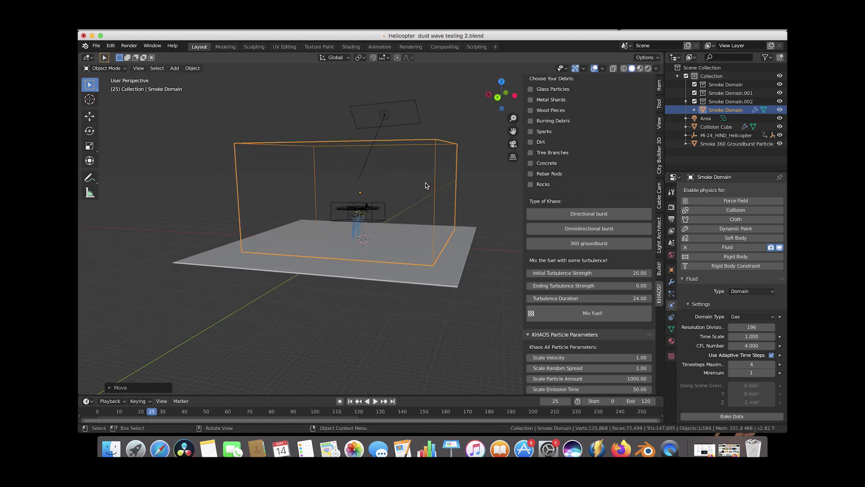
pyautogui.scroll(3, 425, 183)
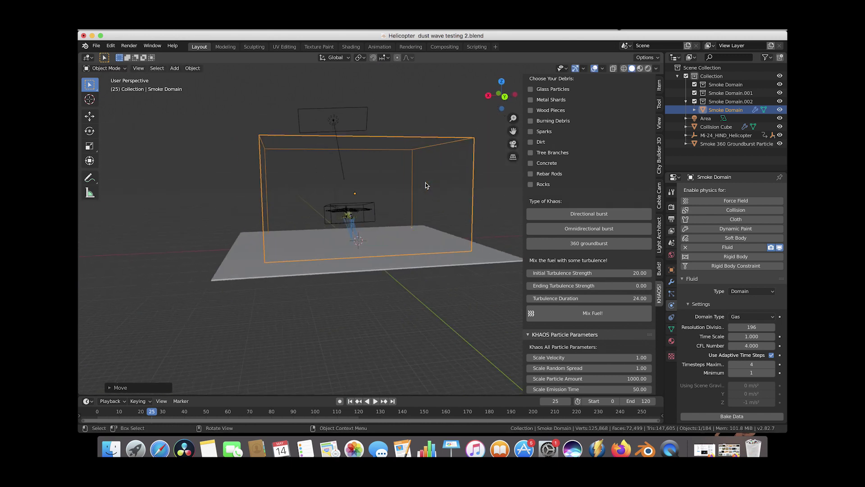
pyautogui.press('s')
pyautogui.press('x')
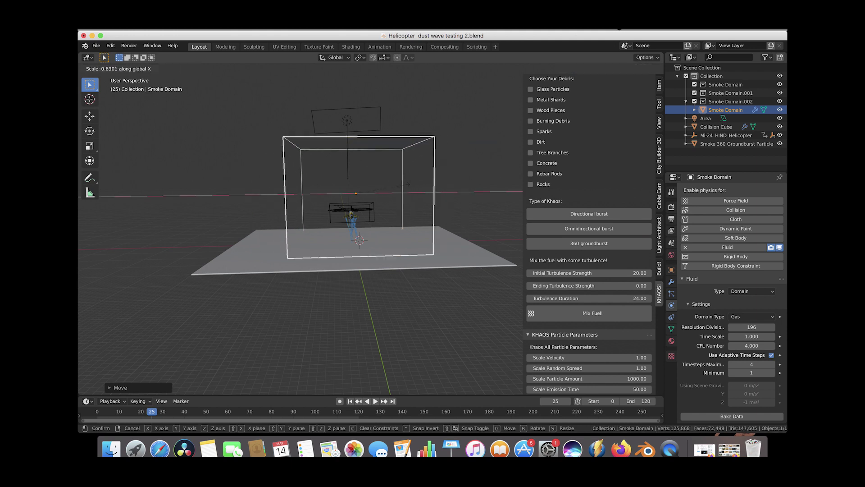
pyautogui.click(403, 185)
pyautogui.hscroll(-3, 403, 184)
pyautogui.scroll(5, 356, 199)
pyautogui.press('g')
pyautogui.press('z')
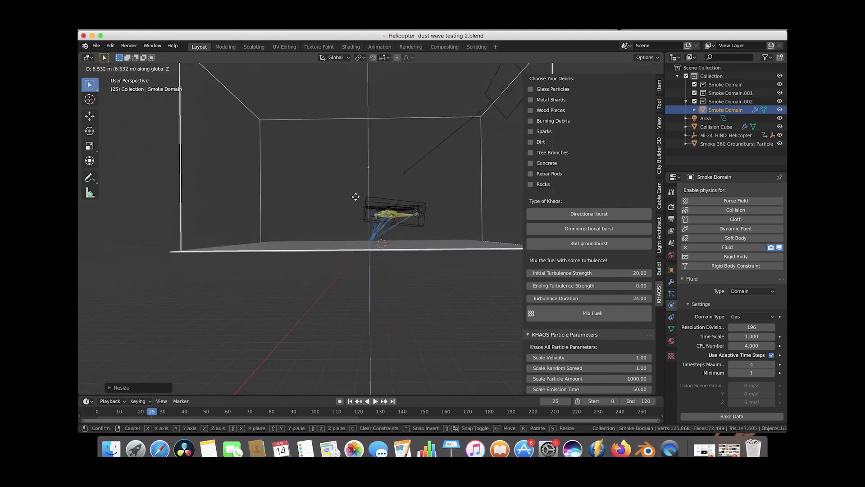
pyautogui.click(356, 199)
pyautogui.scroll(-5, 355, 198)
pyautogui.hscroll(2, 355, 198)
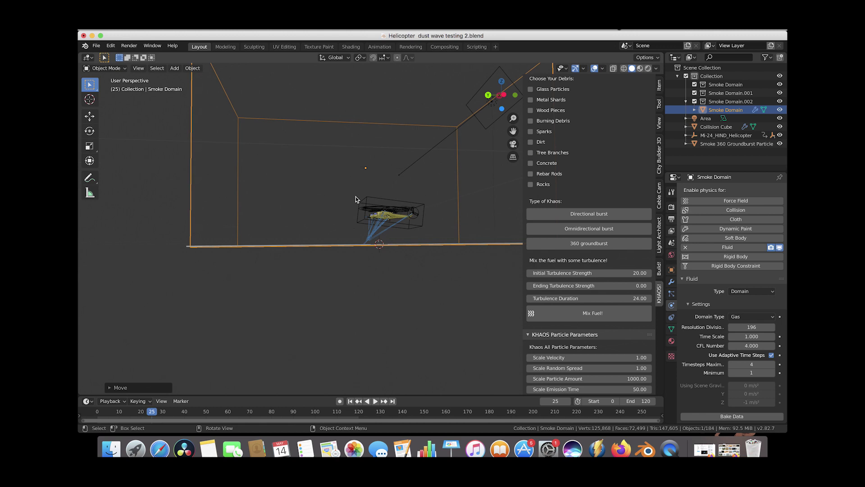
pyautogui.scroll(3, 356, 199)
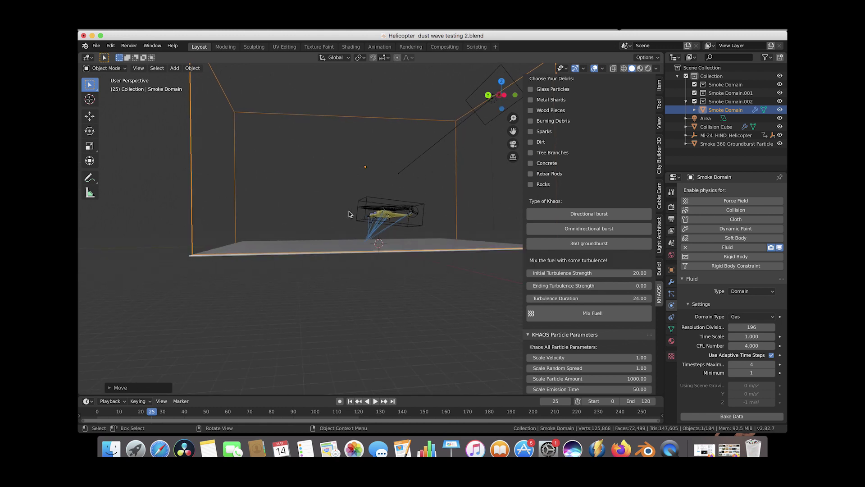
pyautogui.scroll(5, 390, 194)
pyautogui.scroll(5, 390, 194)
pyautogui.keyDown('shift'); pyautogui.scroll(-1, 391, 194); pyautogui.keyUp('shift')
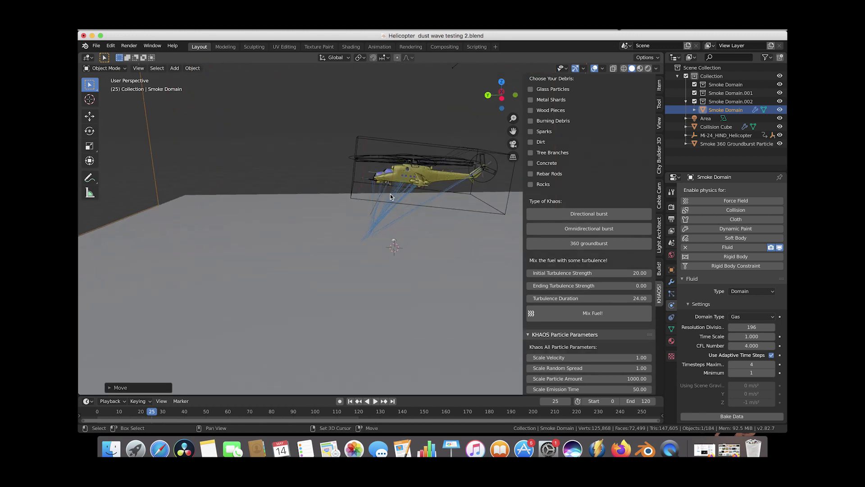
pyautogui.keyDown('shift'); pyautogui.scroll(2, 390, 196); pyautogui.keyUp('shift')
# Step: Select the groundburst emitter and preview its particles at frame 34
pyautogui.click(392, 213)
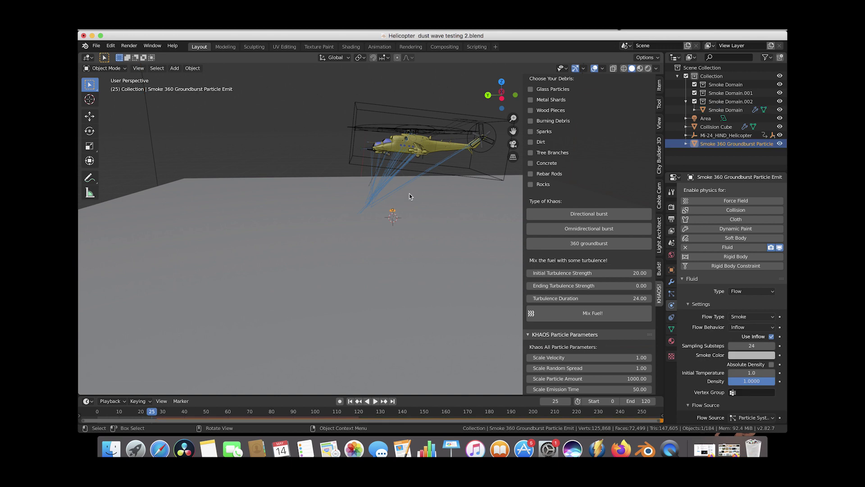
pyautogui.scroll(-3, 409, 194)
pyautogui.scroll(-4, 409, 197)
pyautogui.keyDown('ctrl'); pyautogui.scroll(-4, 409, 196); pyautogui.keyUp('ctrl')
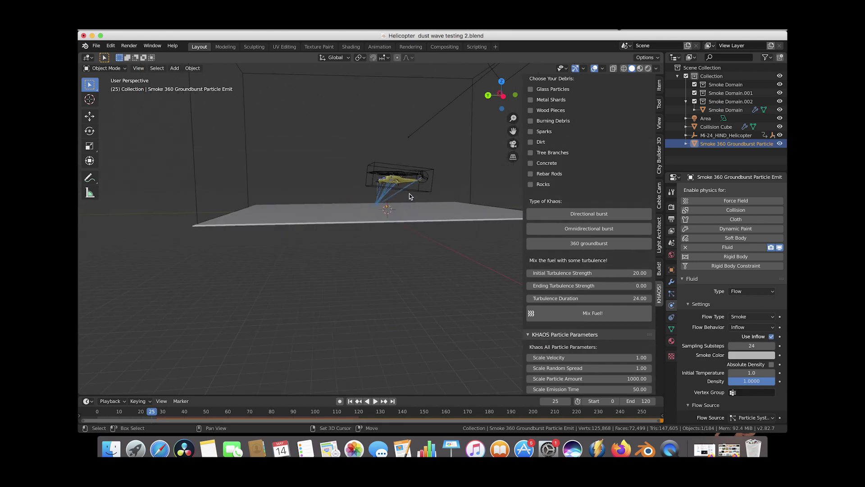
pyautogui.scroll(5, 409, 197)
pyautogui.moveTo(148, 411); pyautogui.dragTo(174, 409)
pyautogui.scroll(-5, 310, 310)
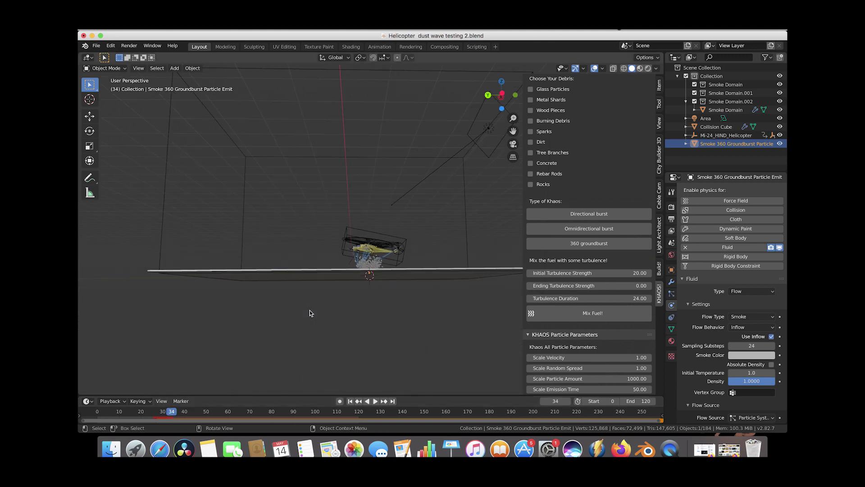
pyautogui.keyDown('ctrl'); pyautogui.scroll(5, 357, 290); pyautogui.keyUp('ctrl')
pyautogui.scroll(3, 356, 290)
pyautogui.keyDown('shift'); pyautogui.scroll(-5, 356, 290); pyautogui.keyUp('shift')
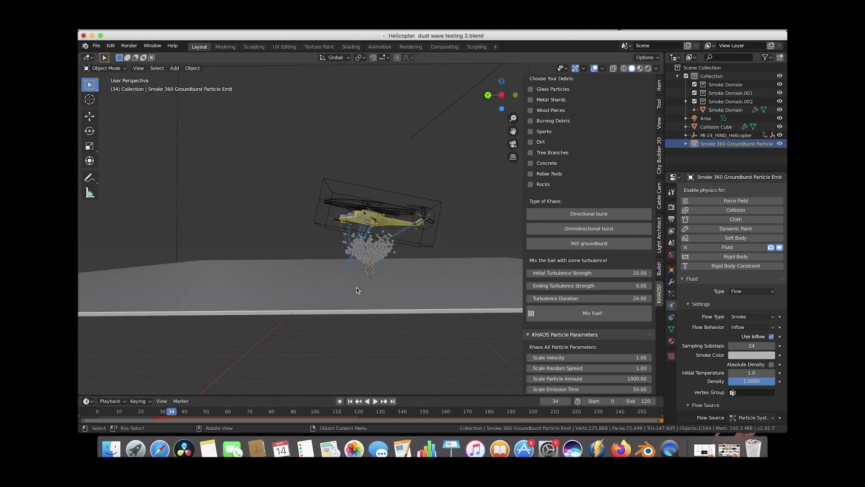
pyautogui.scroll(1, 356, 288)
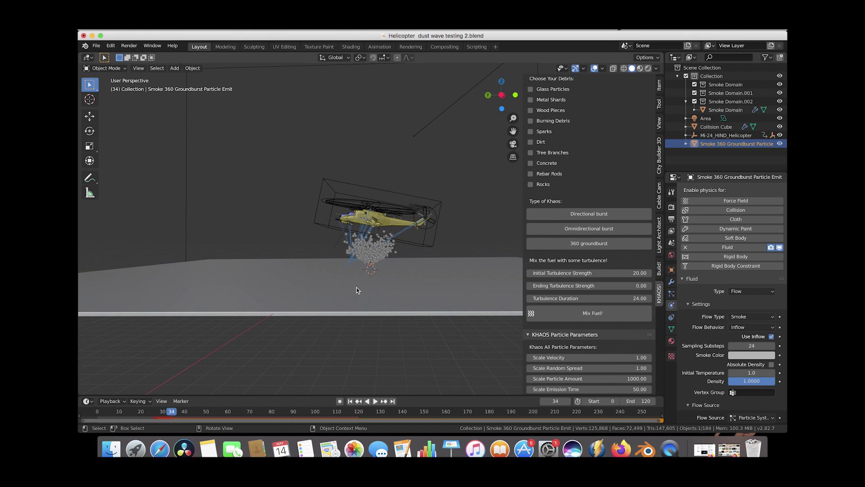
pyautogui.scroll(-5, 356, 290)
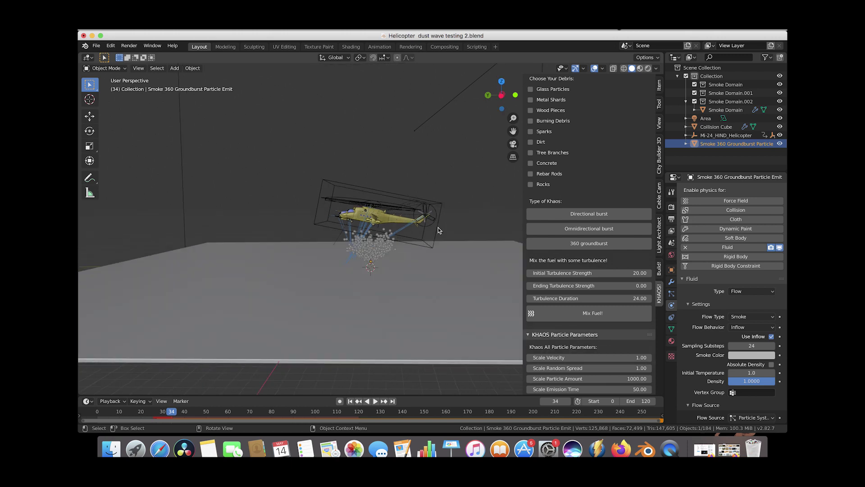
pyautogui.scroll(8, 324, 294)
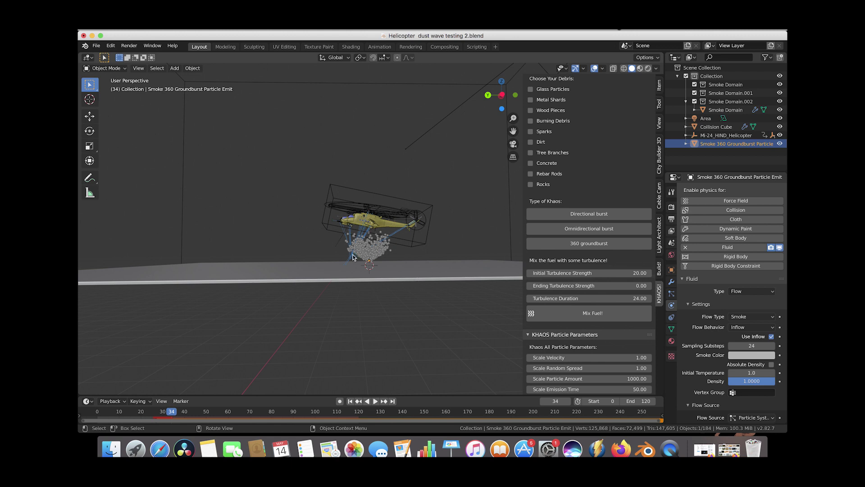
# Step: Show the emitter's particle Viewport Display: Rendered, Material color, 0.1 m size
pyautogui.scroll(6, 352, 258)
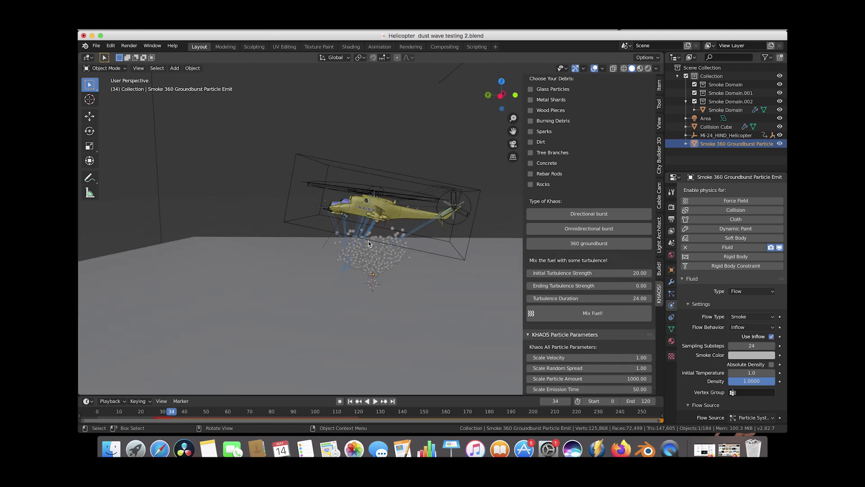
pyautogui.scroll(5, 369, 243)
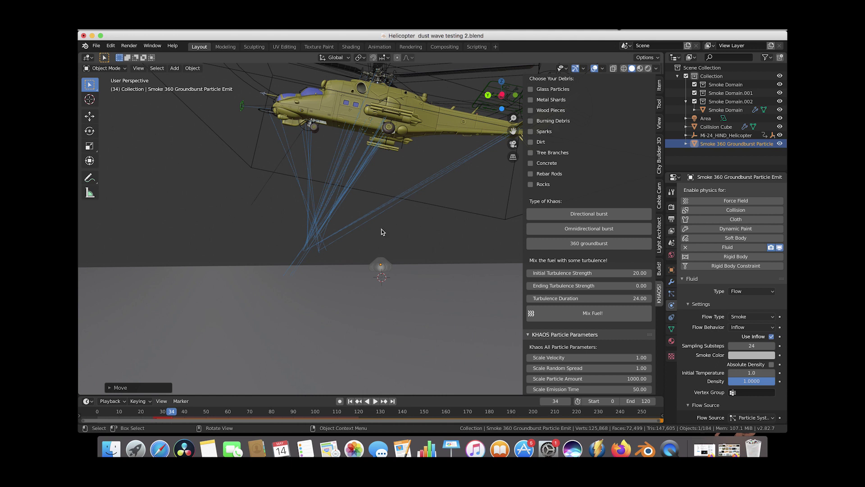
pyautogui.click(671, 294)
pyautogui.scroll(-8, 694, 330)
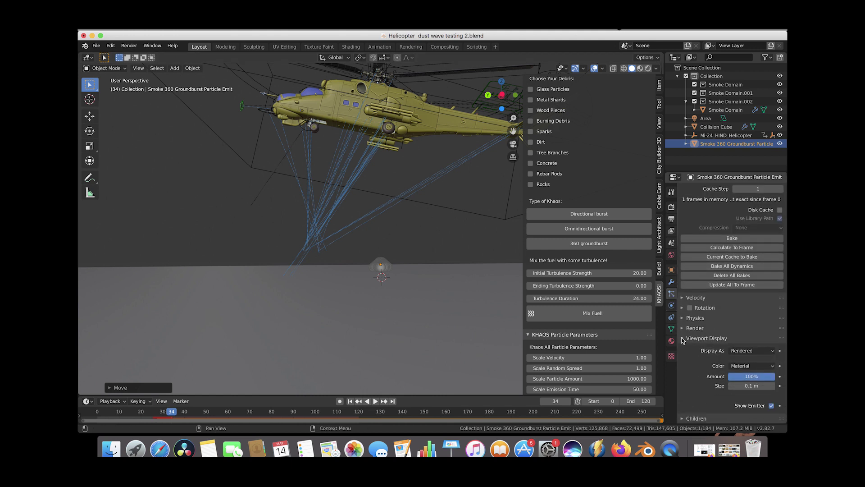
# Step: Display the emitter's particles as crosses
pyautogui.click(751, 350)
pyautogui.click(728, 394)
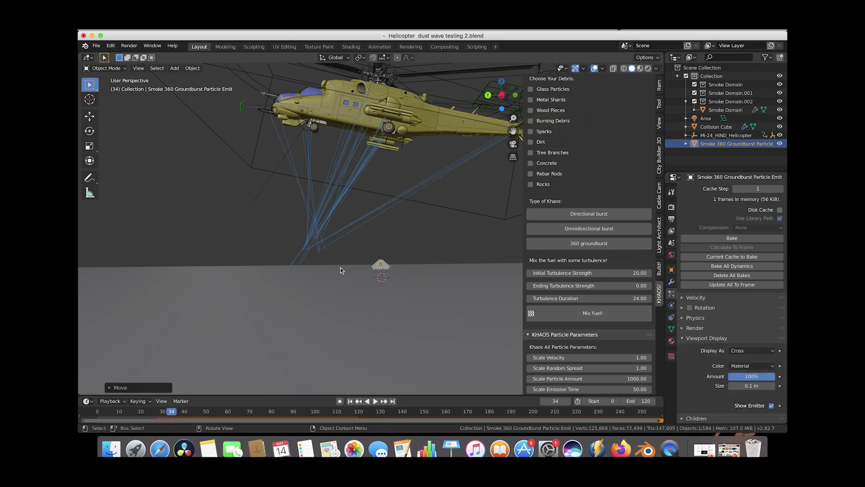
pyautogui.scroll(5, 339, 267)
pyautogui.scroll(-4, 340, 267)
# Step: Return to frame 21 and scale the groundburst emitter up
pyautogui.moveTo(139, 411); pyautogui.dragTo(193, 410)
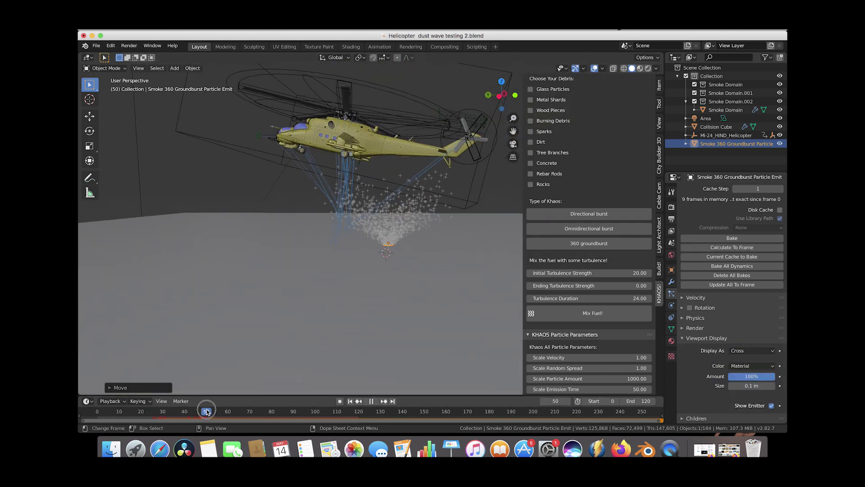
pyautogui.click(144, 413)
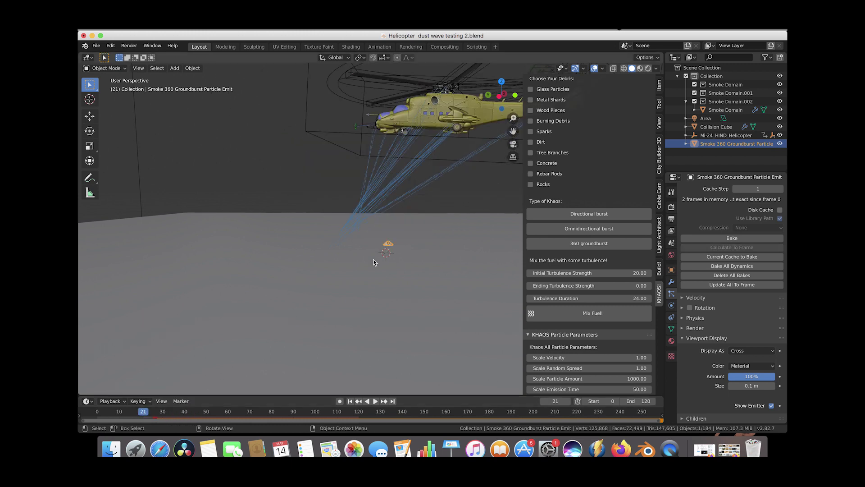
pyautogui.hscroll(5, 374, 261)
pyautogui.press('s')
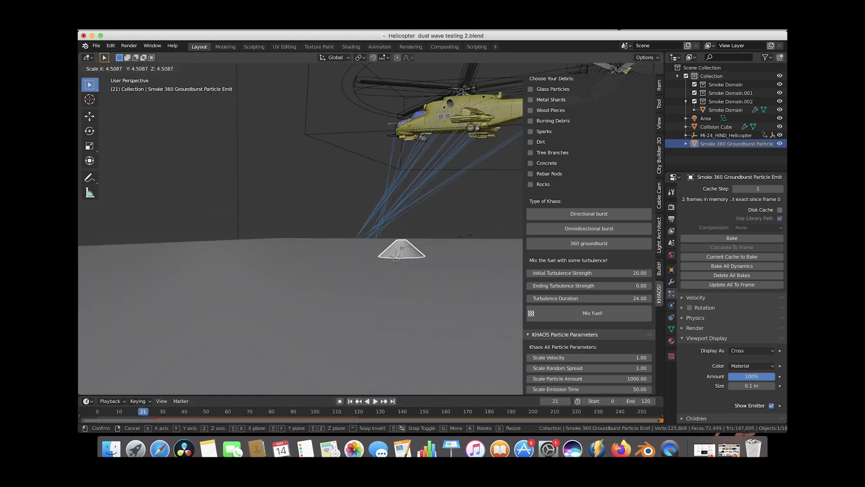
pyautogui.click(455, 240)
pyautogui.moveTo(455, 240); pyautogui.dragTo(455, 240, button='middle')
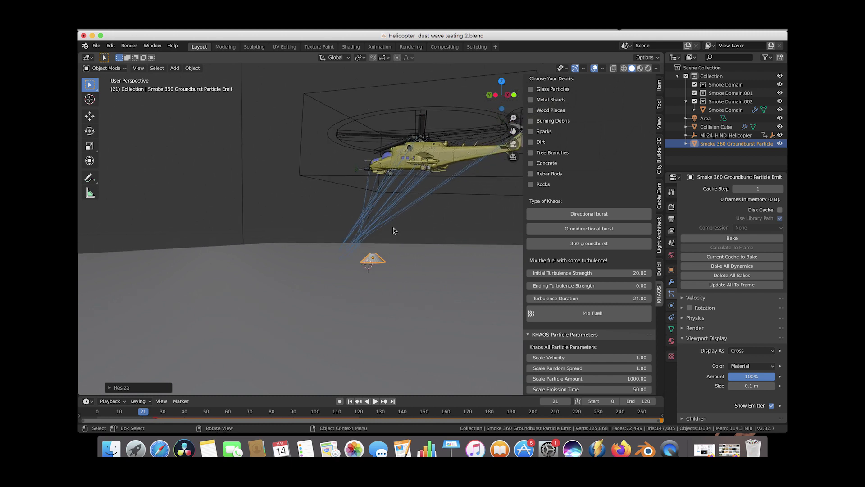
# Step: Flip the emitter upside down with a 180° rotation around X, then play the preview
pyautogui.press('r')
pyautogui.press('x')
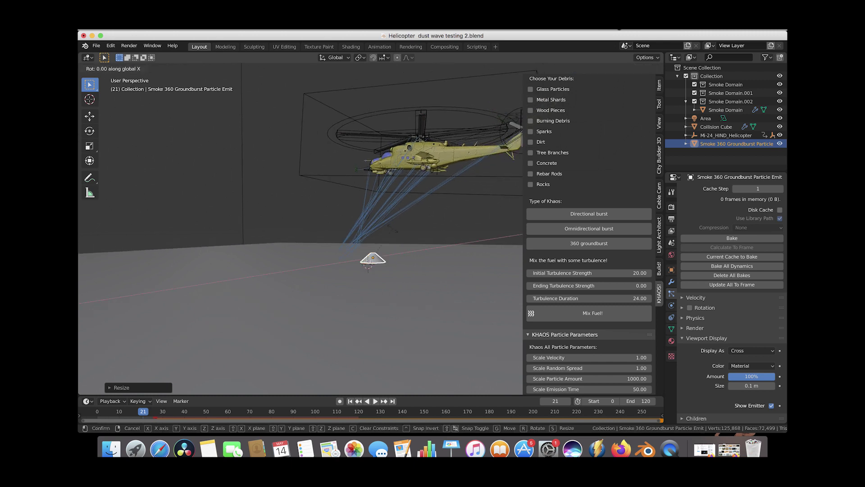
pyautogui.write('18')
pyautogui.write('0')
pyautogui.press('Return')
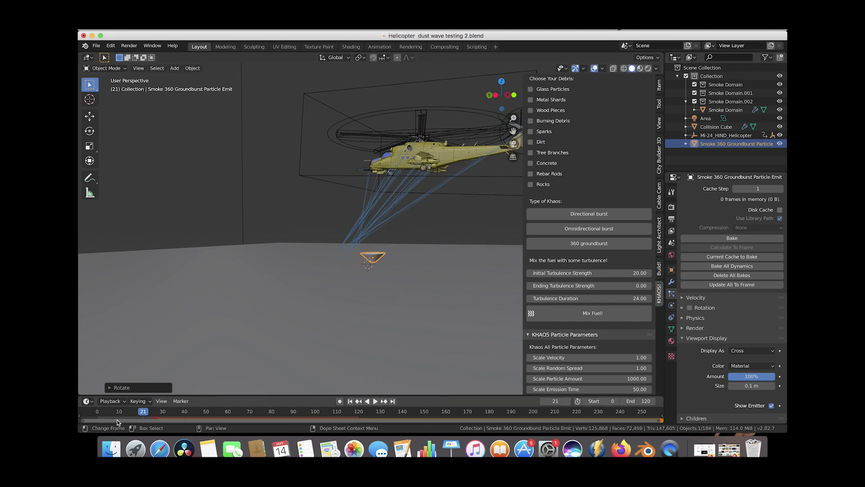
pyautogui.press('space')
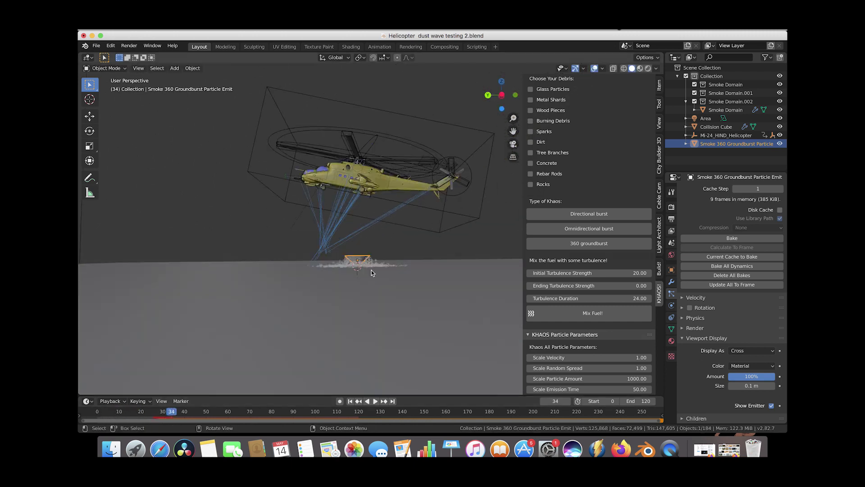
# Step: Flatten the emitter with two vertical Z-axis scales
pyautogui.press('s')
pyautogui.press('z')
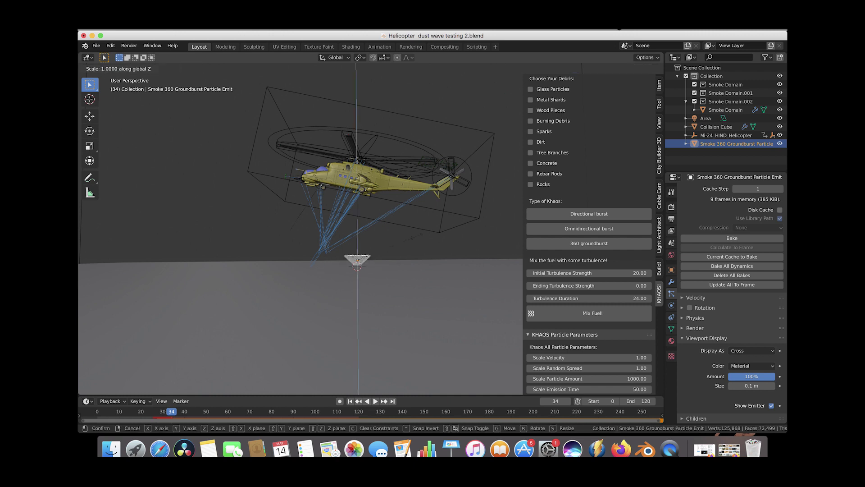
pyautogui.press('Return')
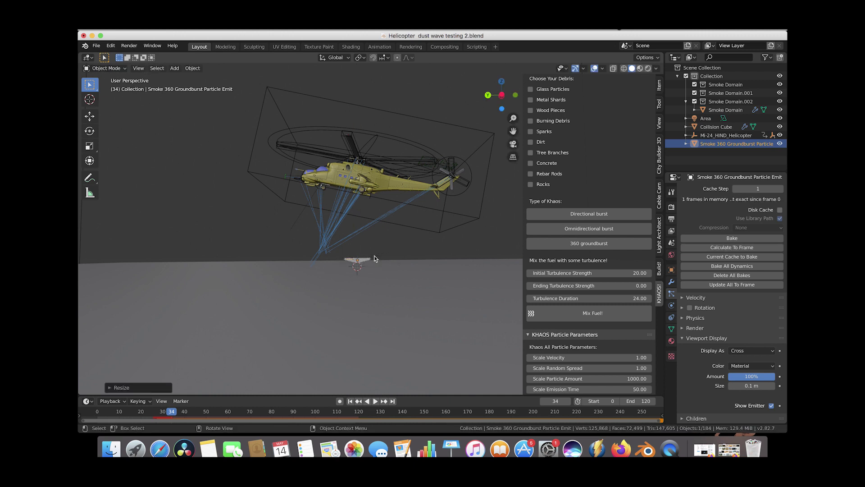
pyautogui.press('s')
pyautogui.press('z')
pyautogui.click(384, 259)
pyautogui.scroll(-2, 384, 259)
pyautogui.moveTo(400, 249); pyautogui.dragTo(383, 260, button='middle')
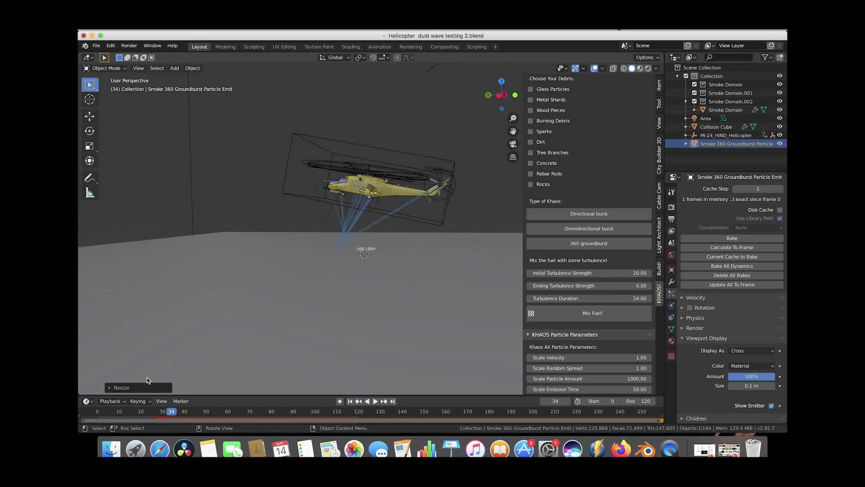
# Step: Preview the dust spreading across the ground at frame 36 from several angles
pyautogui.moveTo(118, 415); pyautogui.dragTo(176, 416)
pyautogui.moveTo(358, 302); pyautogui.dragTo(359, 303, button='middle')
pyautogui.moveTo(446, 268); pyautogui.dragTo(448, 269, button='middle')
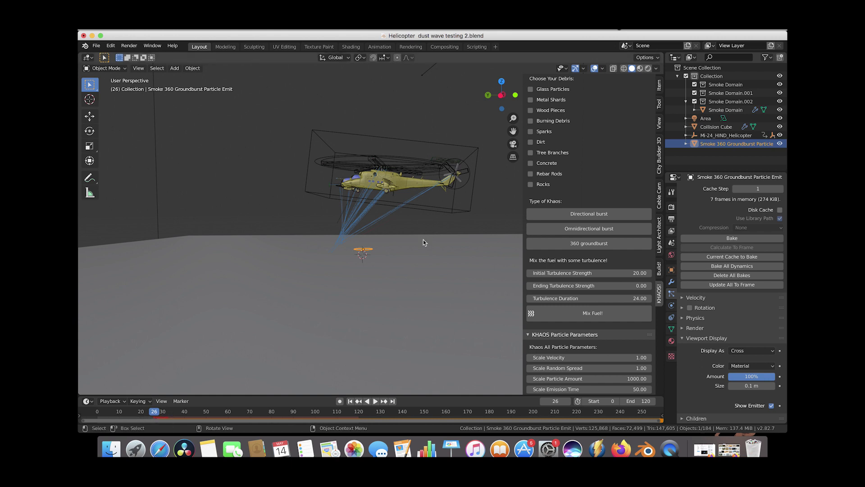
pyautogui.press('space')
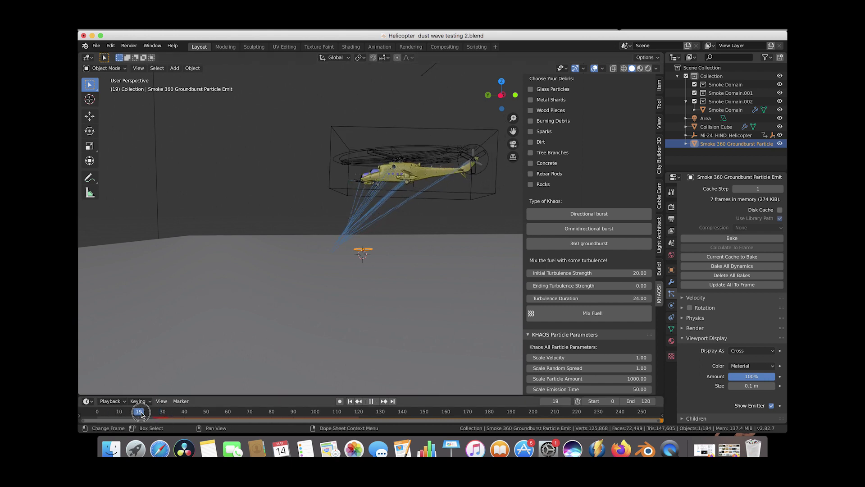
pyautogui.press('space')
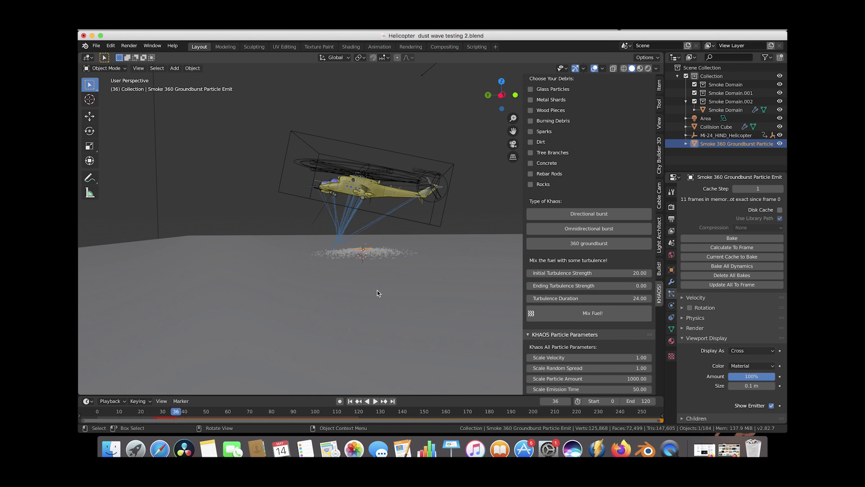
pyautogui.scroll(5, 362, 236)
pyautogui.scroll(-5, 363, 236)
pyautogui.moveTo(362, 238); pyautogui.dragTo(363, 238, button='middle')
pyautogui.scroll(-3, 363, 239)
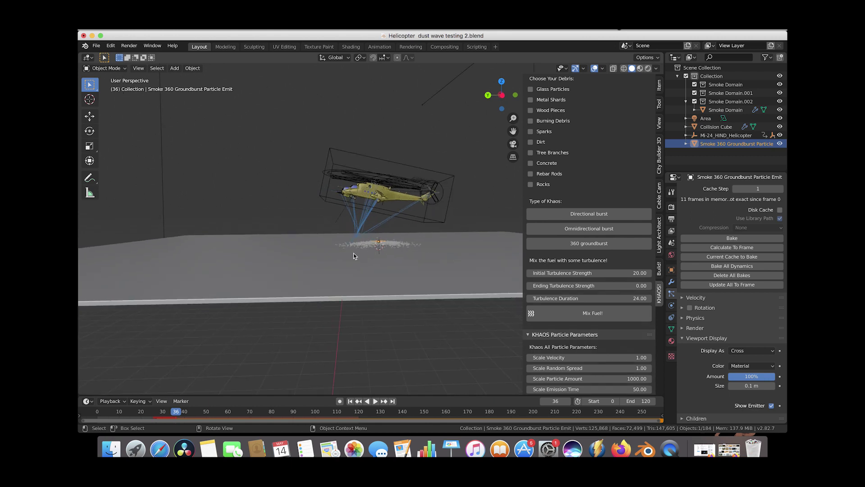
pyautogui.keyDown('shift'); pyautogui.scroll(3, 394, 244); pyautogui.keyUp('shift')
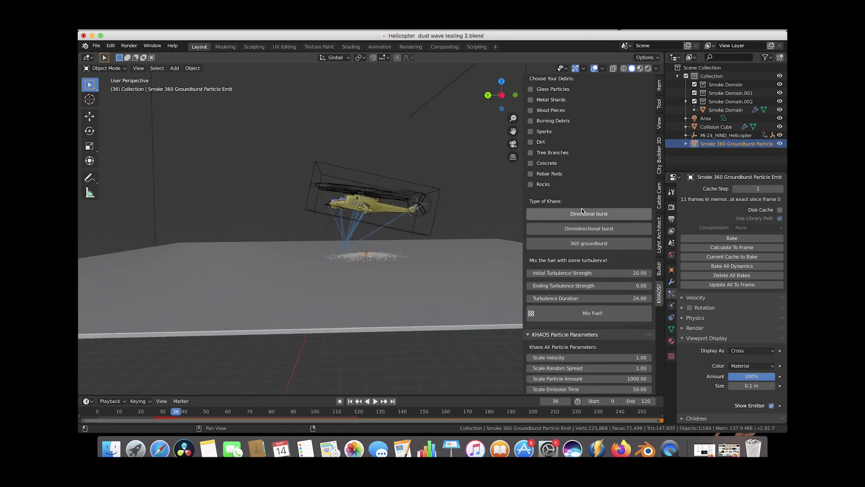
pyautogui.scroll(10, 719, 283)
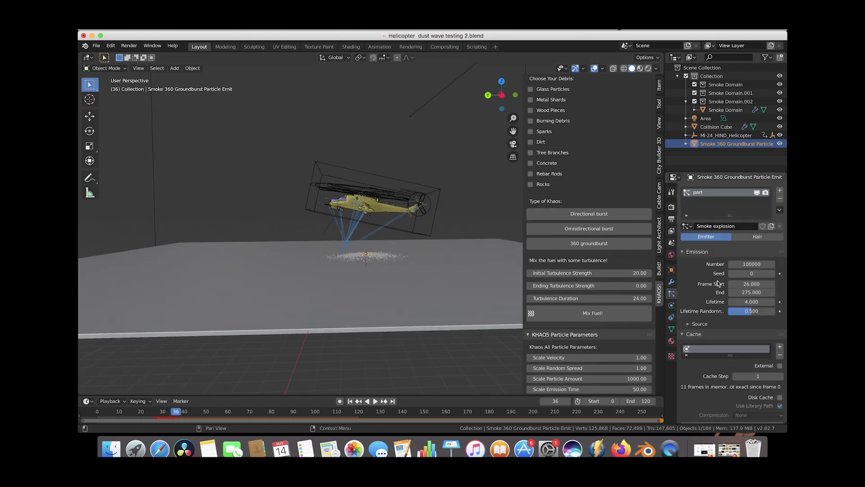
# Step: Set the particle Lifetime to 10 and scrub through the frames
pyautogui.click(750, 296)
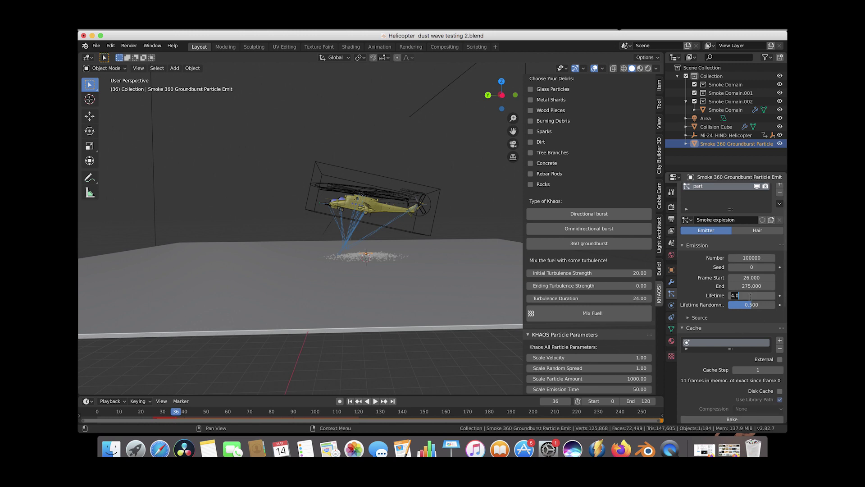
pyautogui.write('10')
pyautogui.press('Return')
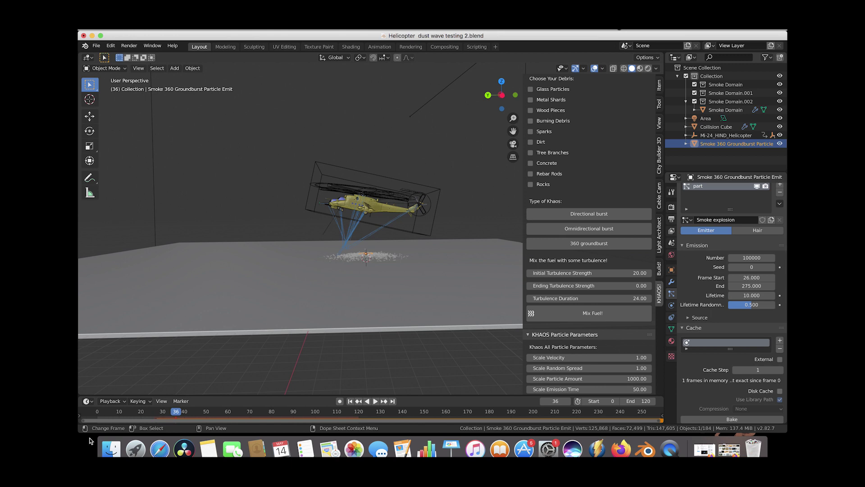
pyautogui.moveTo(104, 418); pyautogui.dragTo(196, 420)
# Step: Replay frames 22 to 52 to watch the longer-lived dust wave spread
pyautogui.scroll(10, 345, 294)
pyautogui.scroll(-10, 344, 294)
pyautogui.scroll(-2, 344, 294)
pyautogui.moveTo(111, 413); pyautogui.dragTo(203, 423)
pyautogui.press('space')
pyautogui.scroll(-5, 381, 275)
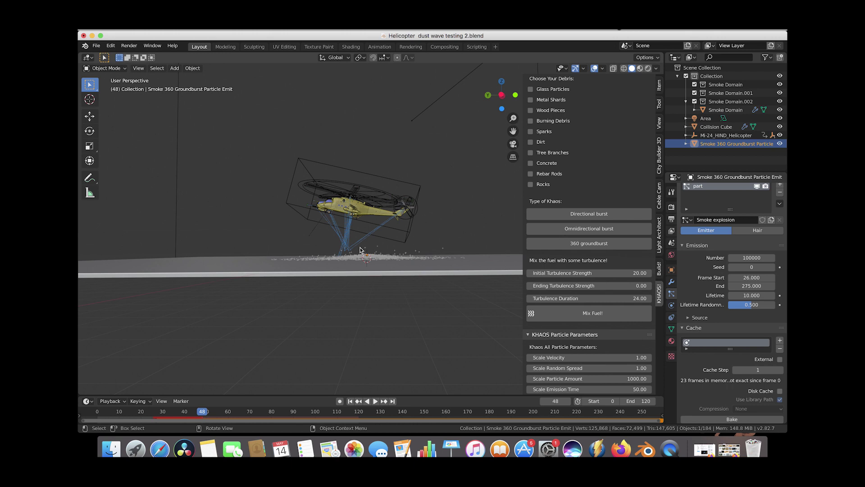
pyautogui.scroll(5, 344, 251)
pyautogui.press('space')
pyautogui.moveTo(112, 416); pyautogui.dragTo(151, 417)
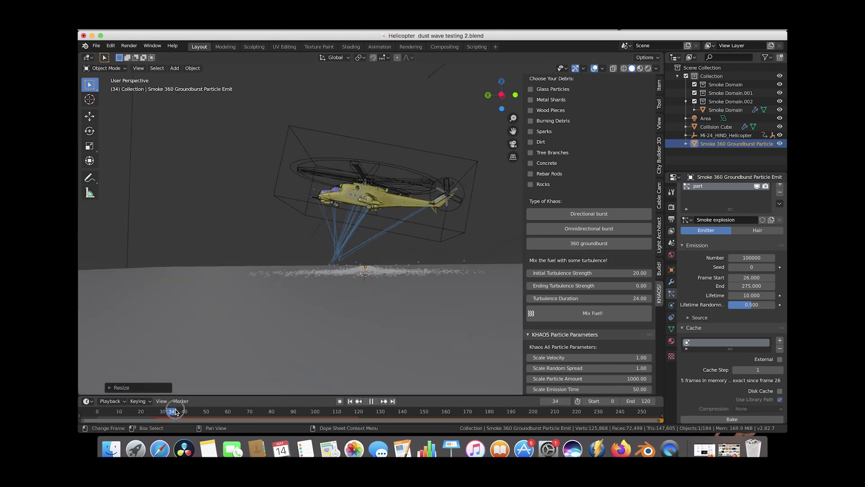
pyautogui.moveTo(175, 411); pyautogui.dragTo(210, 410)
pyautogui.press('space')
pyautogui.moveTo(365, 248); pyautogui.dragTo(362, 267, button='middle')
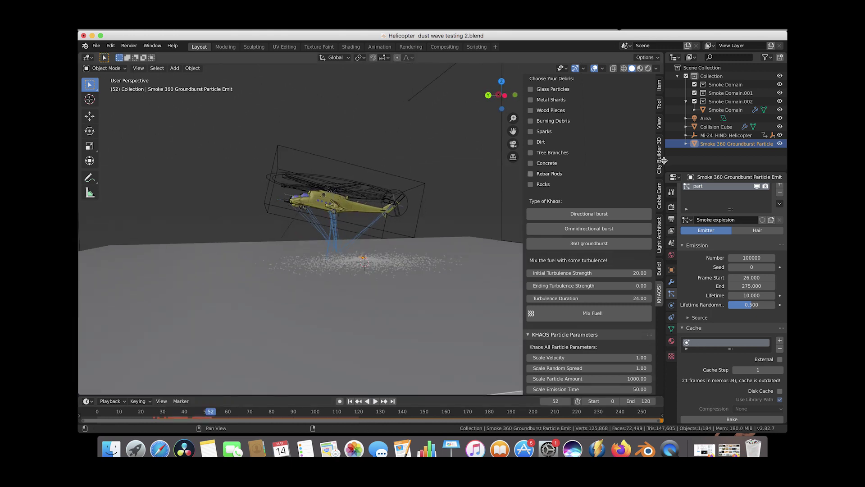
# Step: Cut the particle count to 40000 and scrub frames 34–48 to check the dust
pyautogui.click(747, 258)
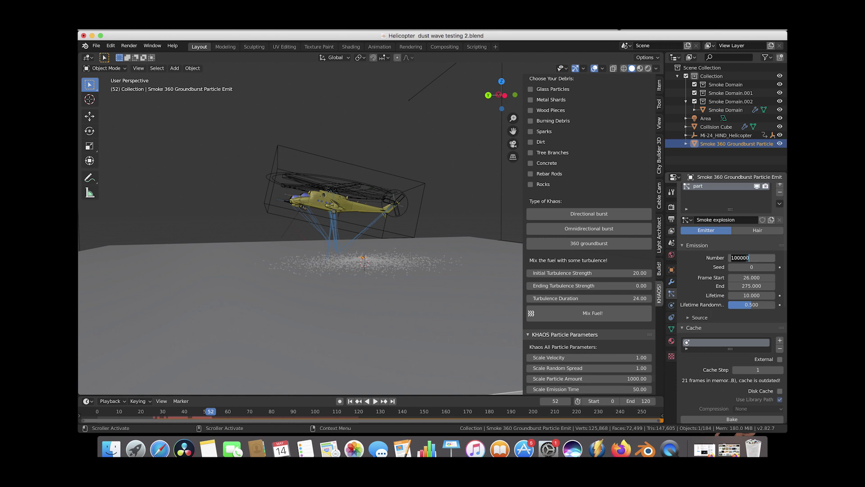
pyautogui.write('40000')
pyautogui.press('Return')
pyautogui.moveTo(125, 411); pyautogui.dragTo(202, 410)
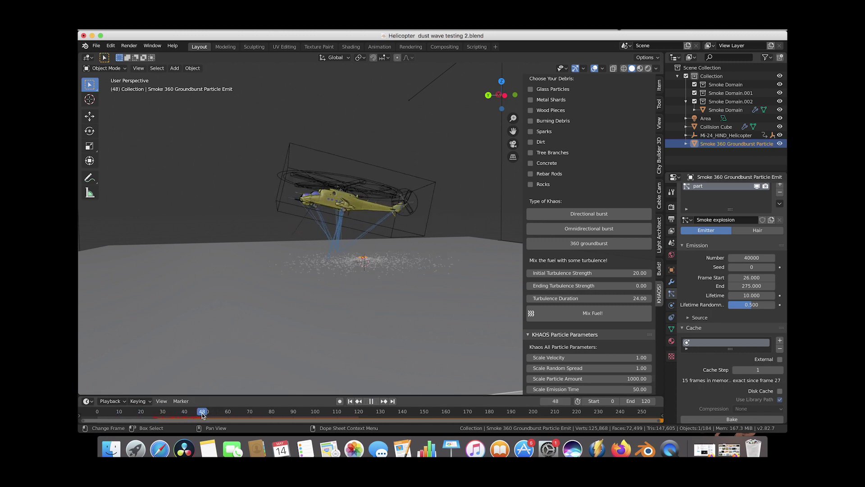
pyautogui.moveTo(392, 254); pyautogui.dragTo(375, 241, button='middle')
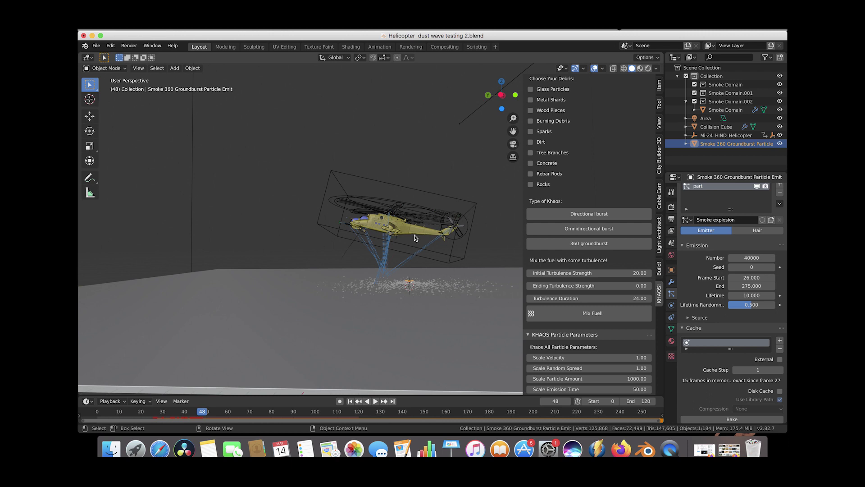
pyautogui.moveTo(130, 414); pyautogui.dragTo(152, 416)
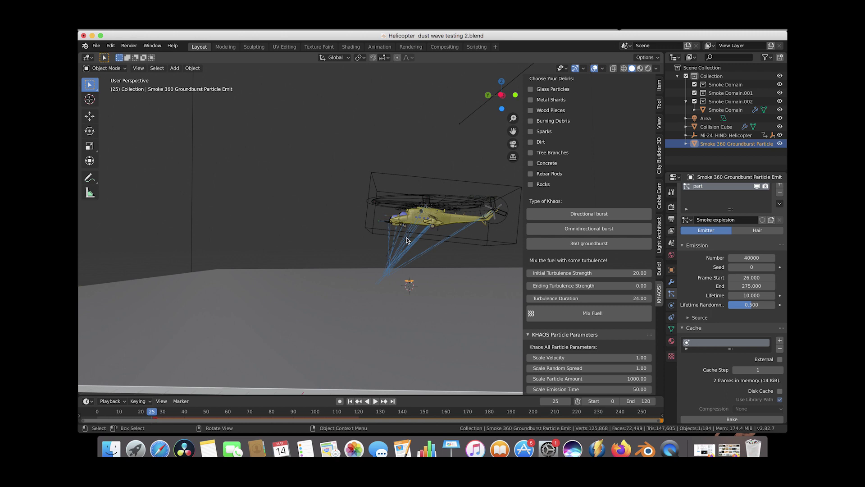
# Step: Move the groundburst emitter under the helicopter and preview the dust wave
pyautogui.scroll(-2, 387, 282)
pyautogui.keyDown('ctrl'); pyautogui.scroll(3, 387, 282); pyautogui.keyUp('ctrl')
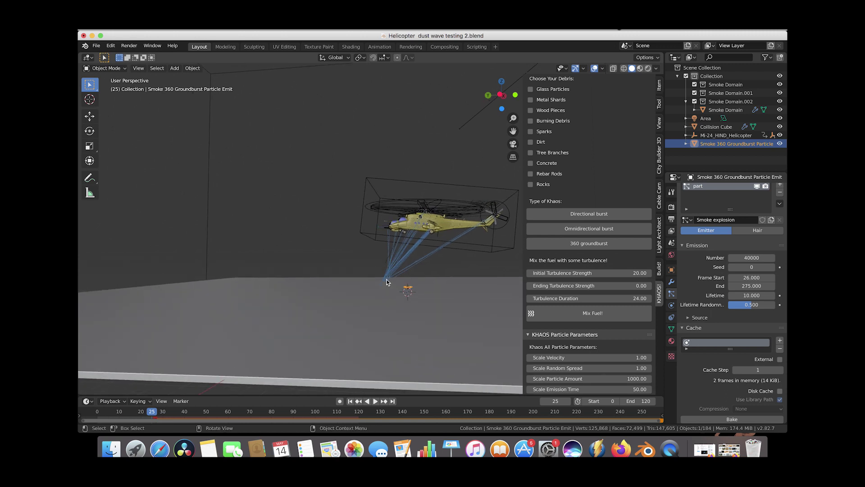
pyautogui.keyDown('shift'); pyautogui.hscroll(3, 387, 283); pyautogui.keyUp('shift')
pyautogui.scroll(-3, 386, 282)
pyautogui.press('g')
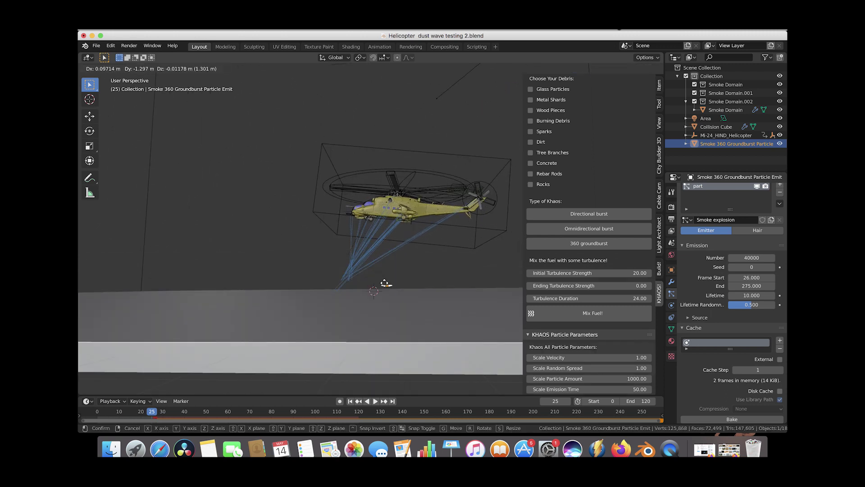
pyautogui.click(383, 283)
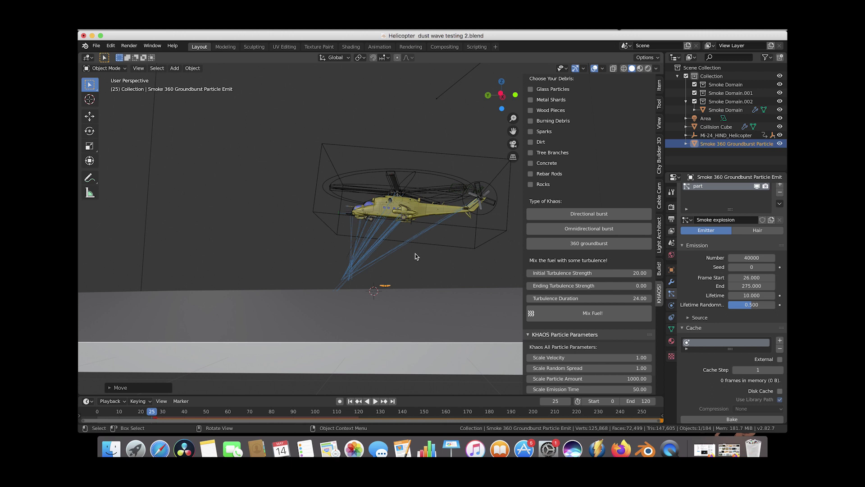
pyautogui.press('space')
pyautogui.press('space')
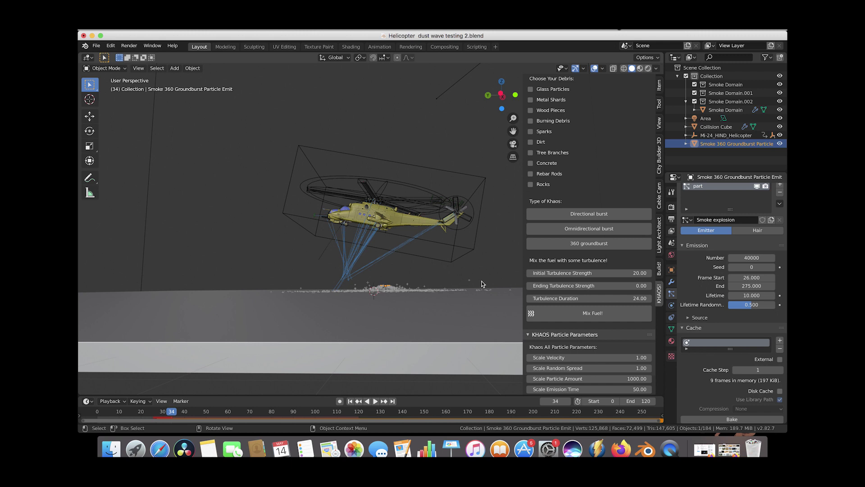
pyautogui.hotkey('ctrl', 'z')
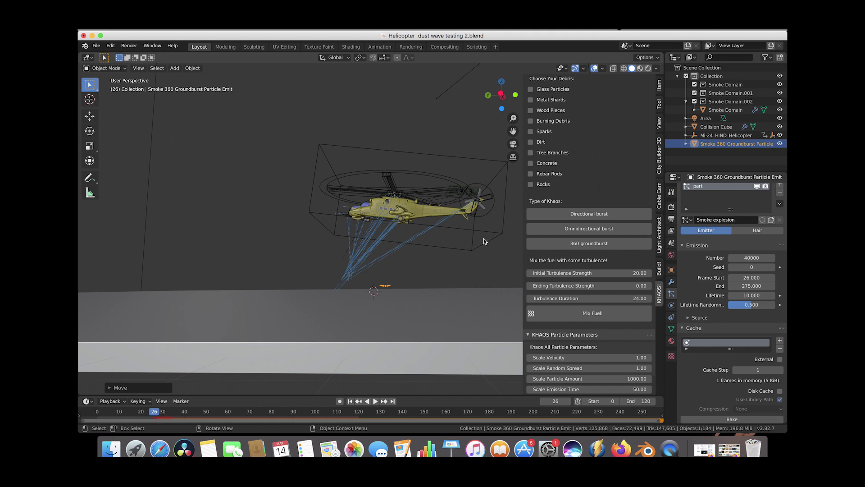
# Step: Tilt the emitter, then preview the dust and stop at frame 26
pyautogui.press('r')
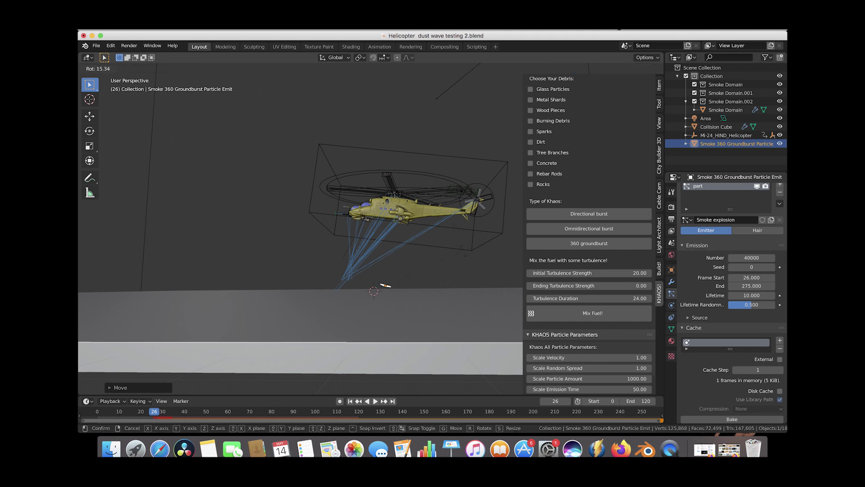
pyautogui.click(385, 284)
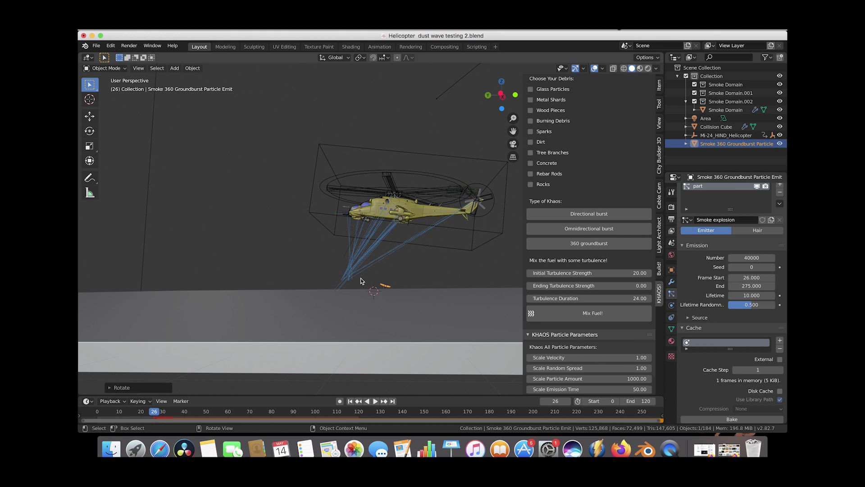
pyautogui.moveTo(457, 268); pyautogui.dragTo(456, 270, button='middle')
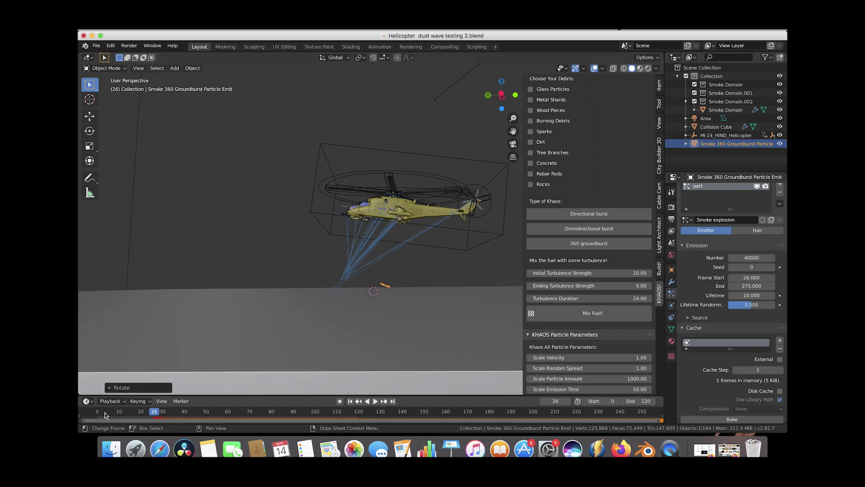
pyautogui.press('space')
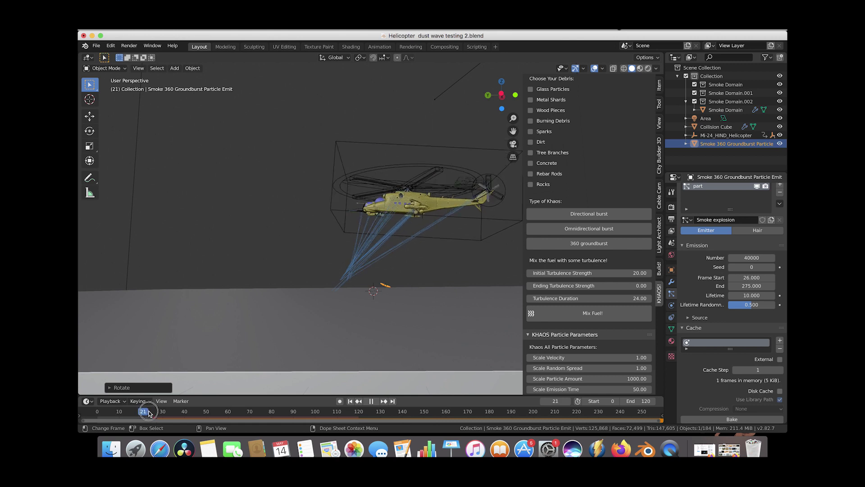
pyautogui.press('space')
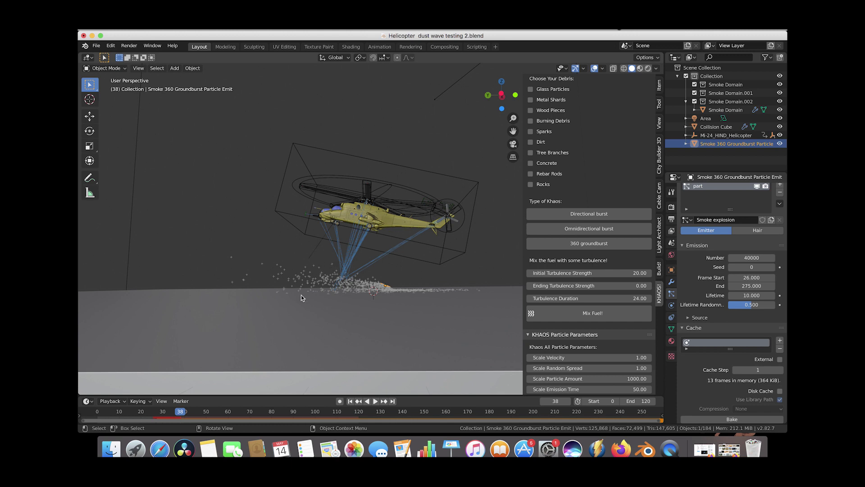
pyautogui.press('space')
pyautogui.moveTo(143, 417); pyautogui.dragTo(153, 417)
pyautogui.press('space')
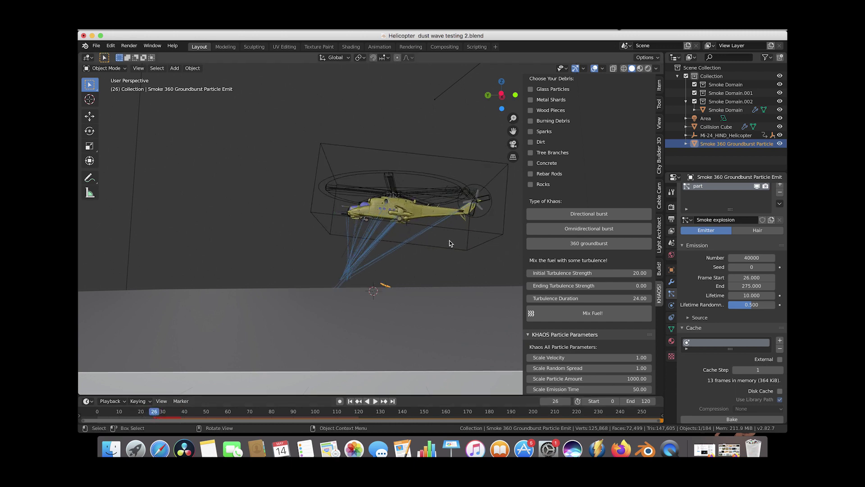
# Step: Keyframe the emitter's location, rotation and scale at frame 26
pyautogui.press('i')
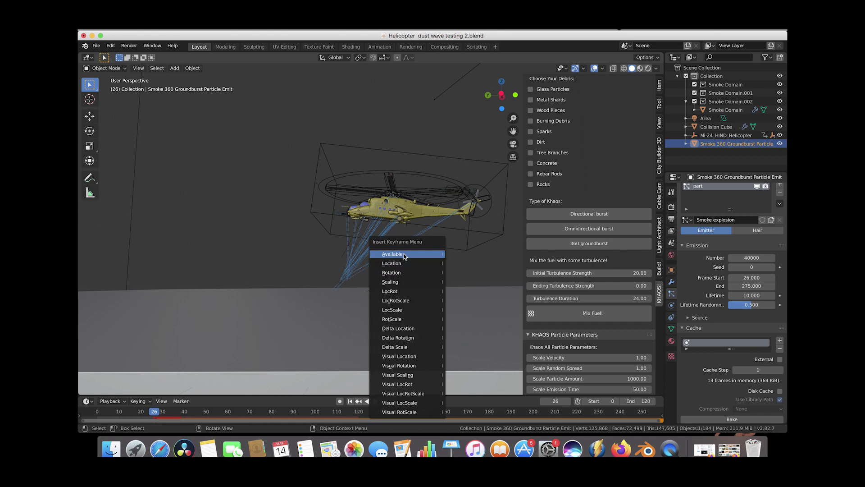
pyautogui.click(422, 301)
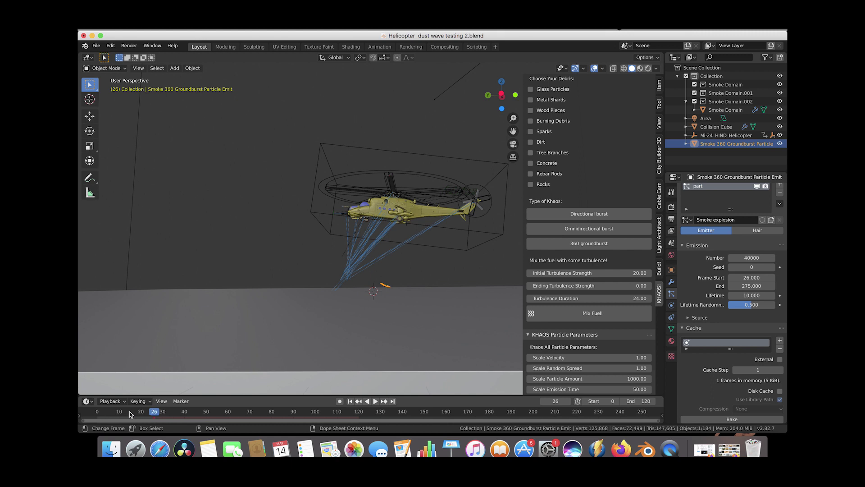
pyautogui.press('space')
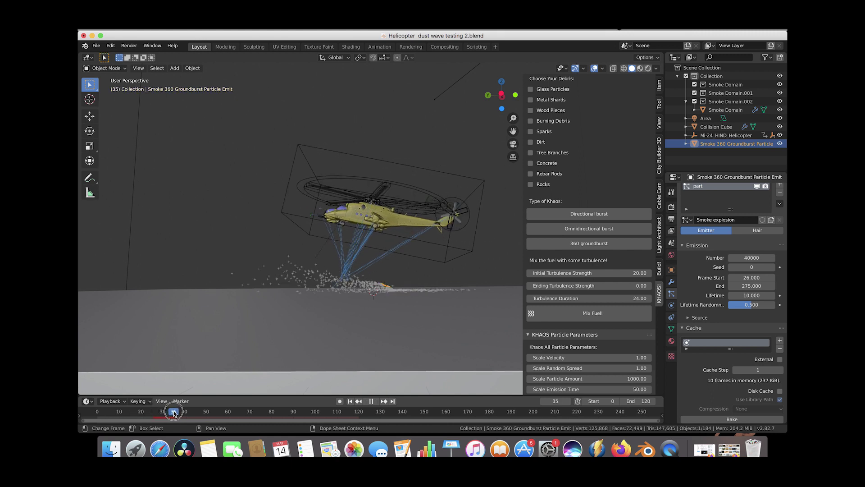
pyautogui.press('space')
# Step: At frame 48, move and rotate the emitter under the helicopter and keyframe LocRotScale
pyautogui.press('g')
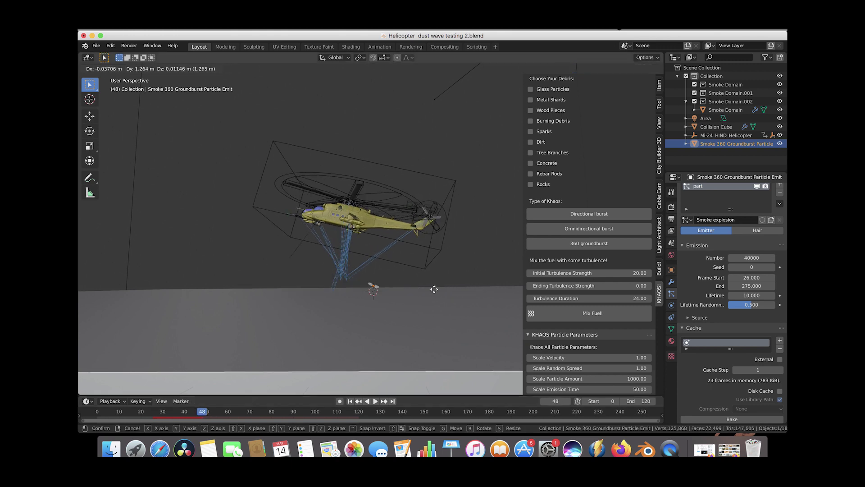
pyautogui.click(404, 289)
pyautogui.press('r')
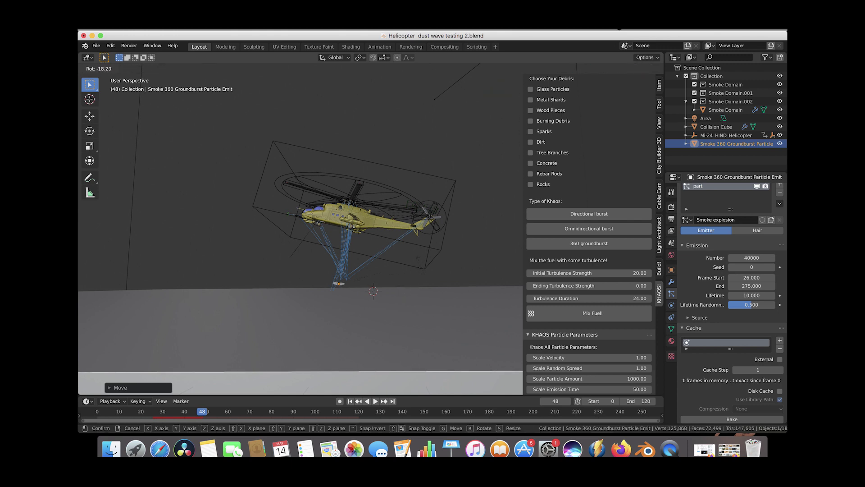
pyautogui.click(419, 265)
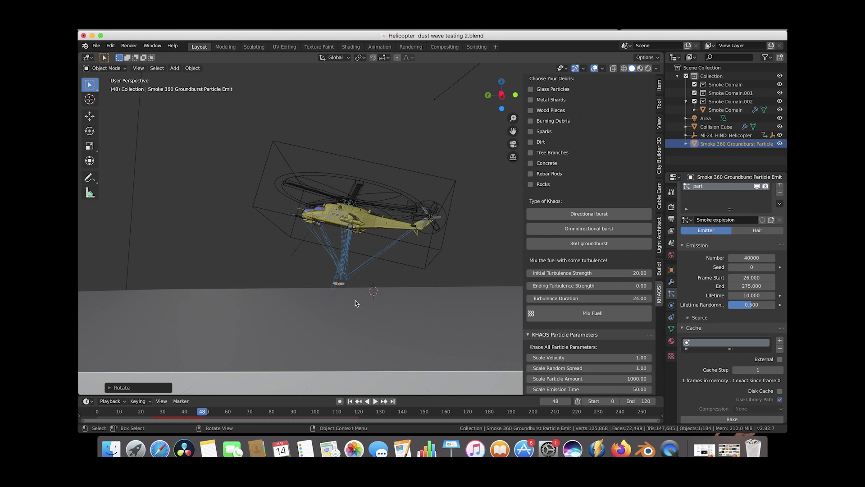
pyautogui.press('i')
pyautogui.click(380, 279)
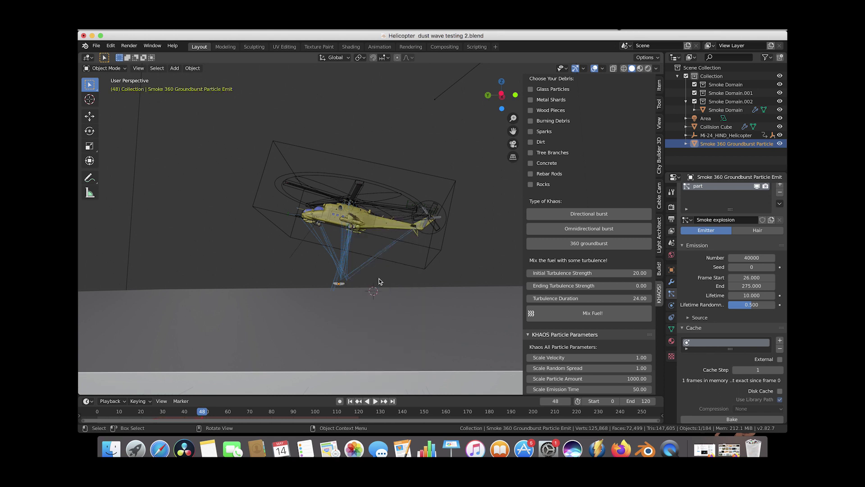
pyautogui.moveTo(131, 413); pyautogui.dragTo(172, 415)
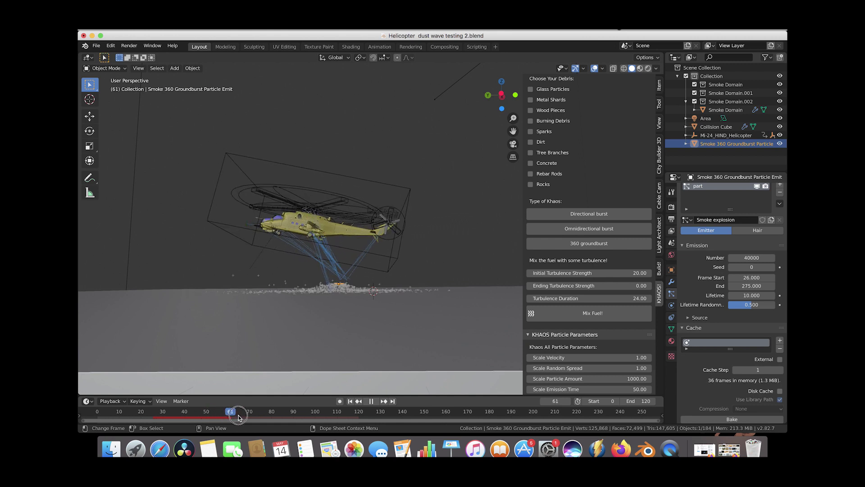
pyautogui.press('space')
pyautogui.press('g')
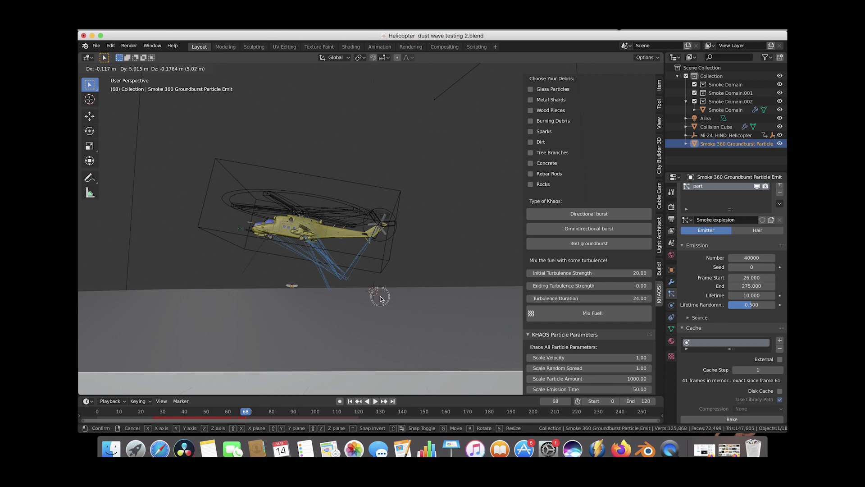
# Step: Place the emitter at frame 68 and keyframe its location, rotation and scale
pyautogui.click(380, 295)
pyautogui.press('i')
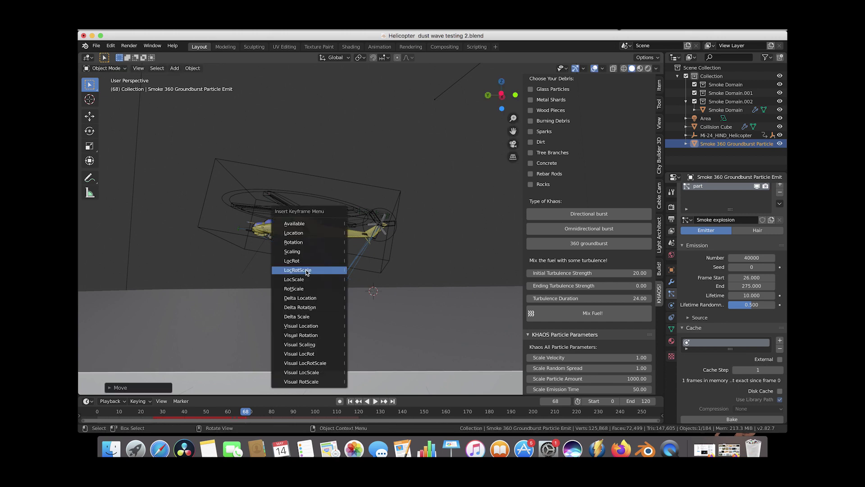
pyautogui.click(303, 271)
# Step: At frame 96, move the emitter under the helicopter and keyframe LocRotScale again
pyautogui.moveTo(168, 415); pyautogui.dragTo(306, 413)
pyautogui.press('g')
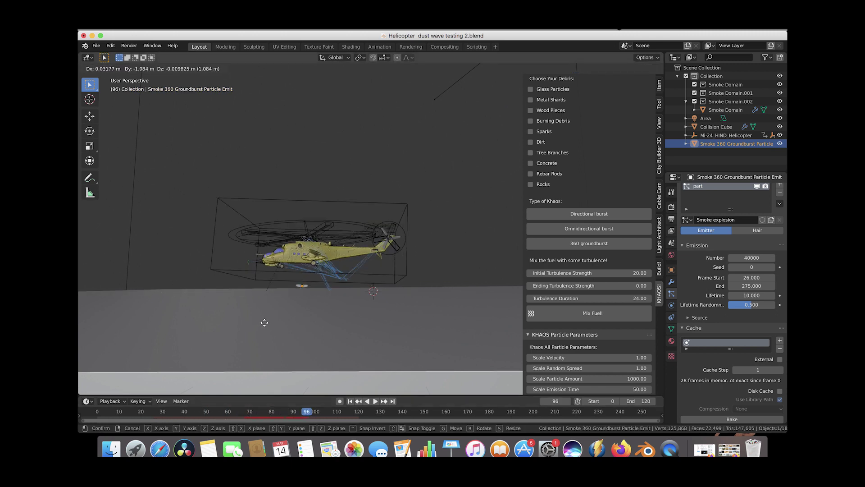
pyautogui.click(265, 325)
pyautogui.press('i')
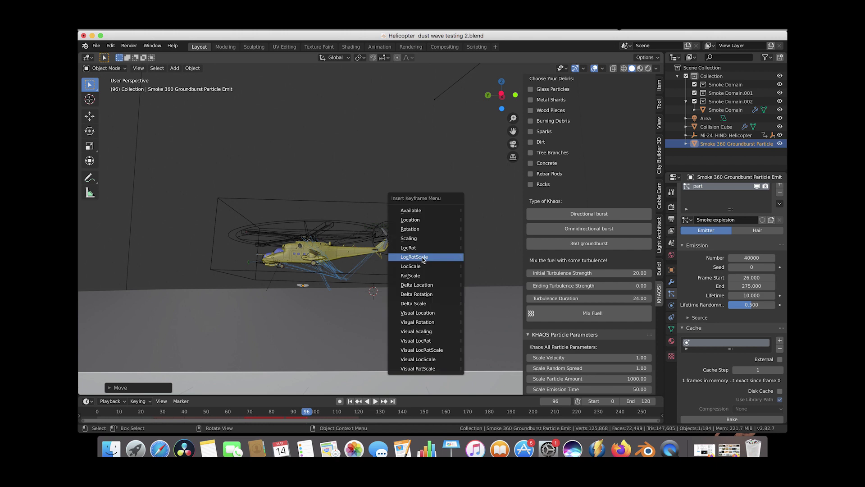
pyautogui.click(421, 256)
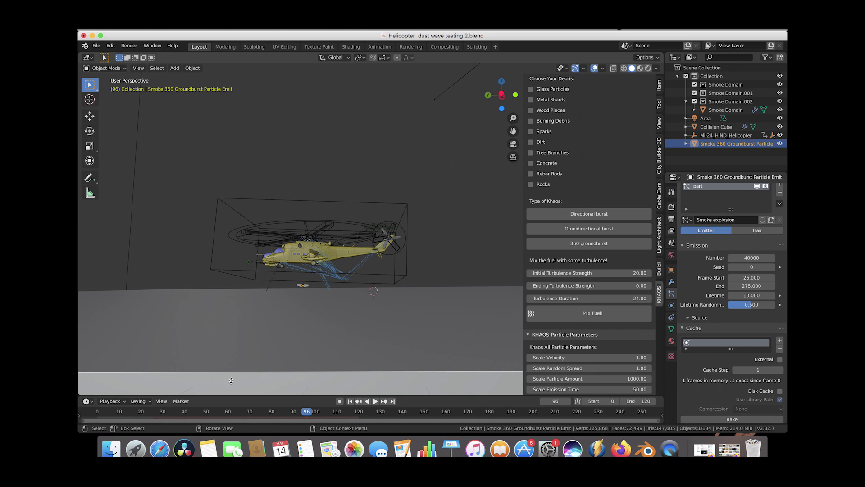
pyautogui.moveTo(168, 411); pyautogui.dragTo(257, 417)
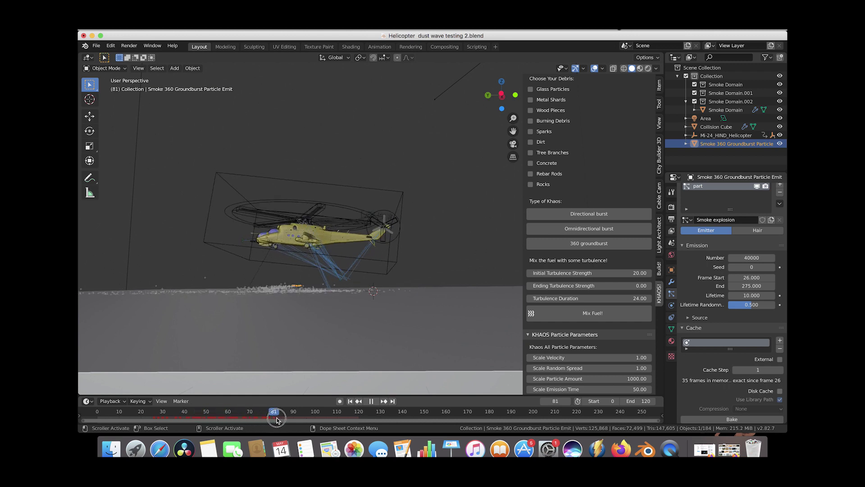
# Step: Scrub to frame 114, orbit higher over the ground plane, and select the Smoke Domain
pyautogui.moveTo(319, 427); pyautogui.dragTo(346, 425)
pyautogui.hscroll(-10, 477, 301)
pyautogui.hscroll(10, 319, 310)
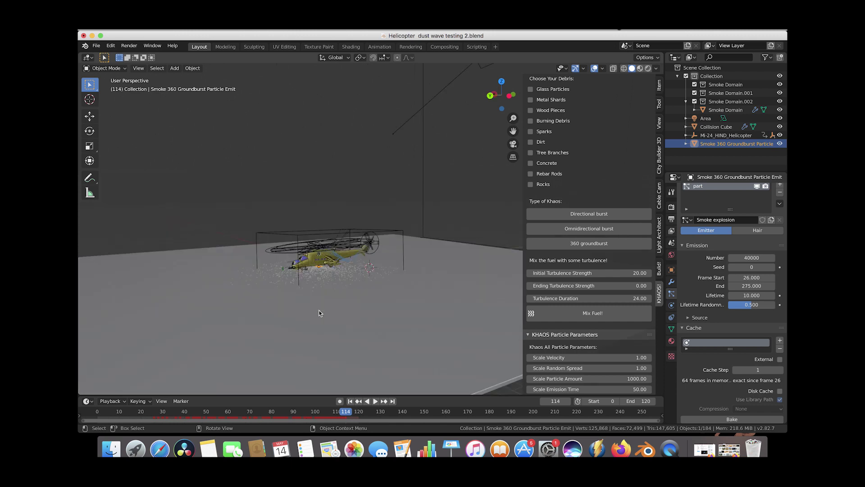
pyautogui.moveTo(319, 313); pyautogui.dragTo(318, 311, button='middle')
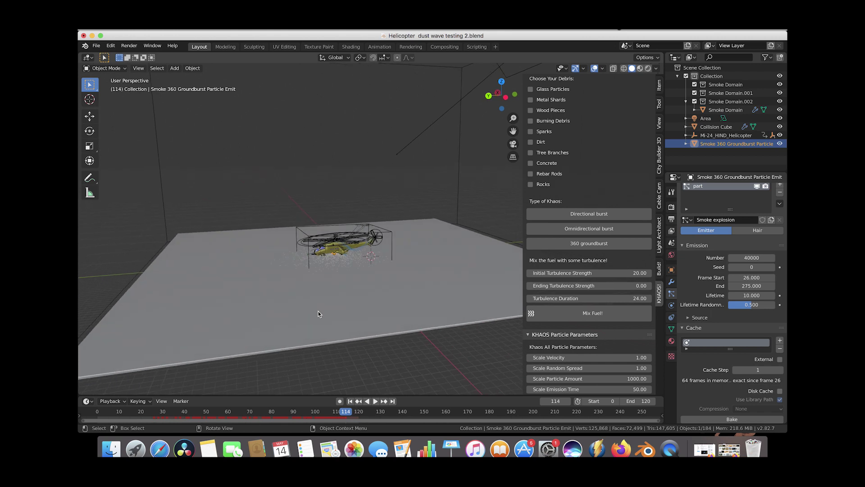
pyautogui.click(459, 141)
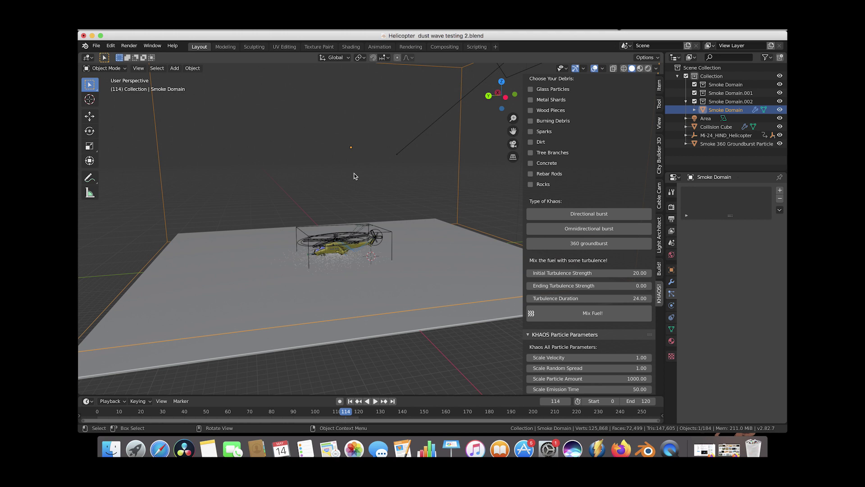
# Step: Save the scene as 'Helicopter dust wave testing 2.blend' and reselect the Smoke Domain
pyautogui.click(96, 45)
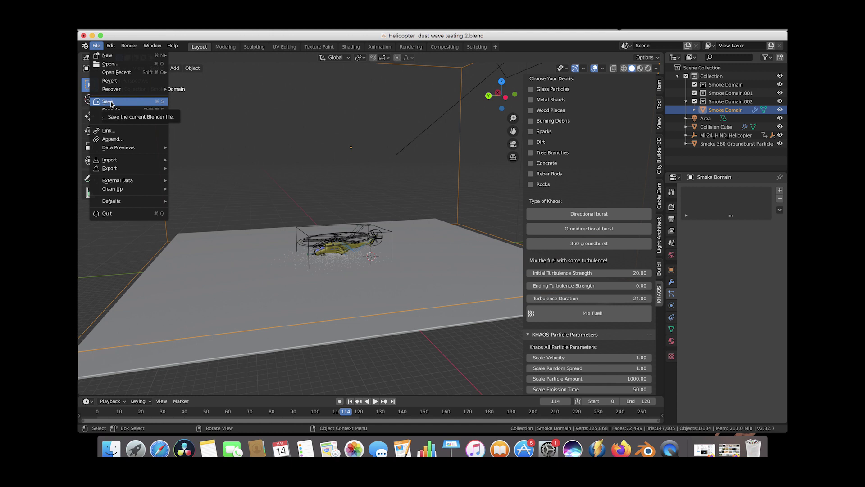
pyautogui.click(255, 121)
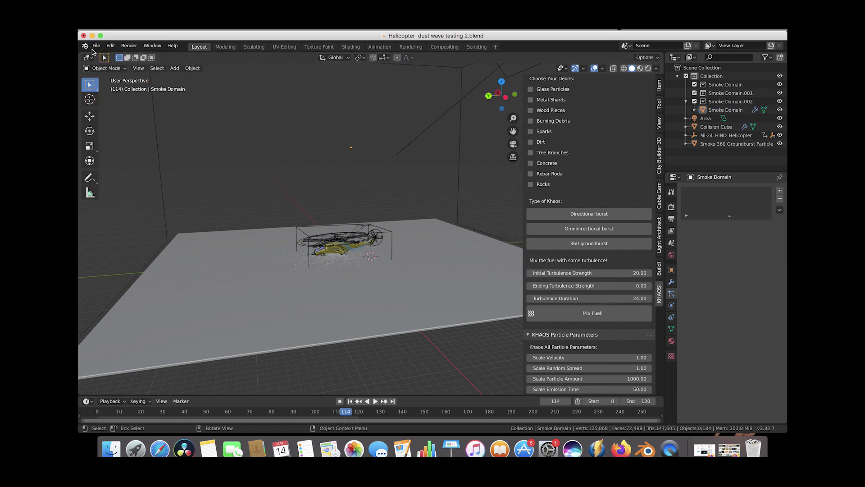
pyautogui.click(97, 46)
pyautogui.click(123, 101)
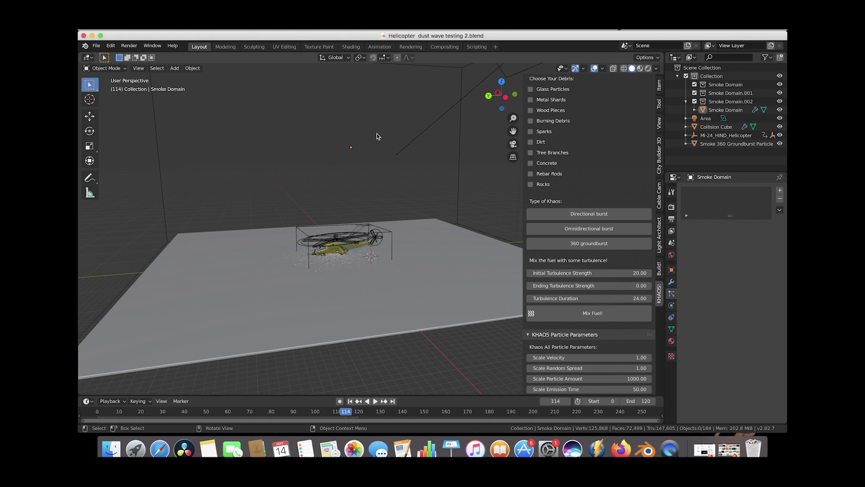
pyautogui.click(459, 136)
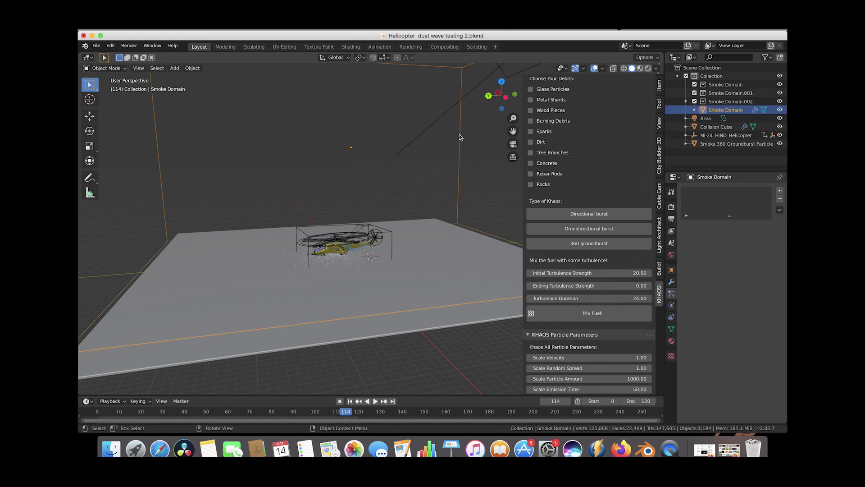
# Step: In the domain's Physics settings, set smoke Heat to 0 and Buoyancy Density to 0.1
pyautogui.click(671, 306)
pyautogui.scroll(-4, 672, 307)
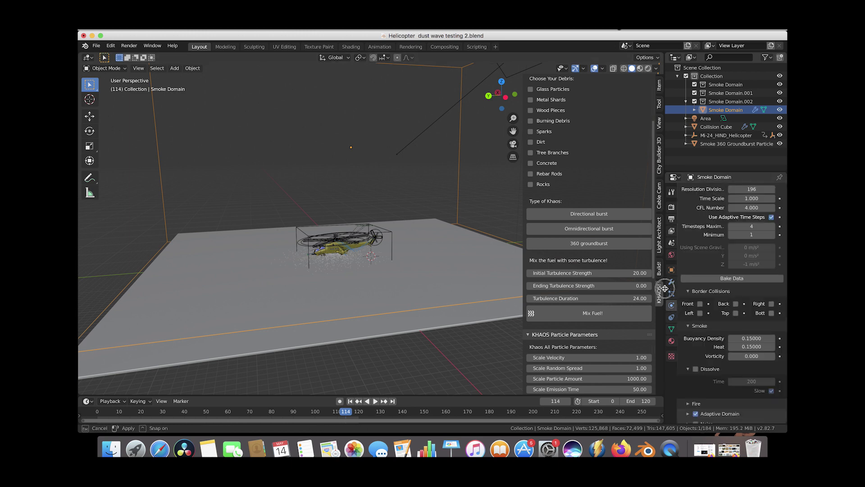
pyautogui.moveTo(666, 289); pyautogui.dragTo(645, 288)
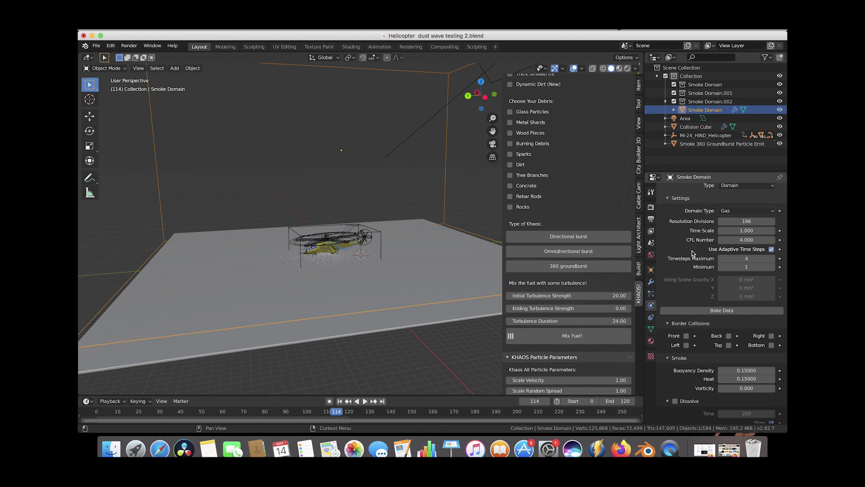
pyautogui.scroll(-5, 697, 272)
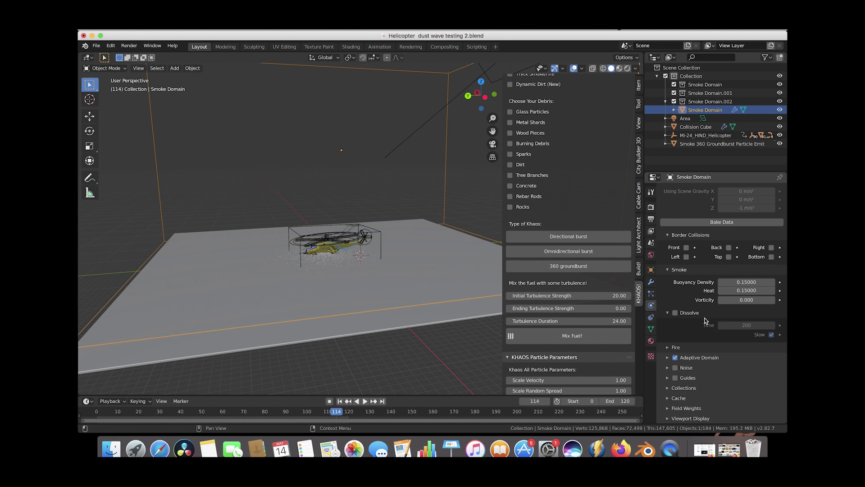
pyautogui.click(745, 292)
pyautogui.write('0')
pyautogui.press('Return')
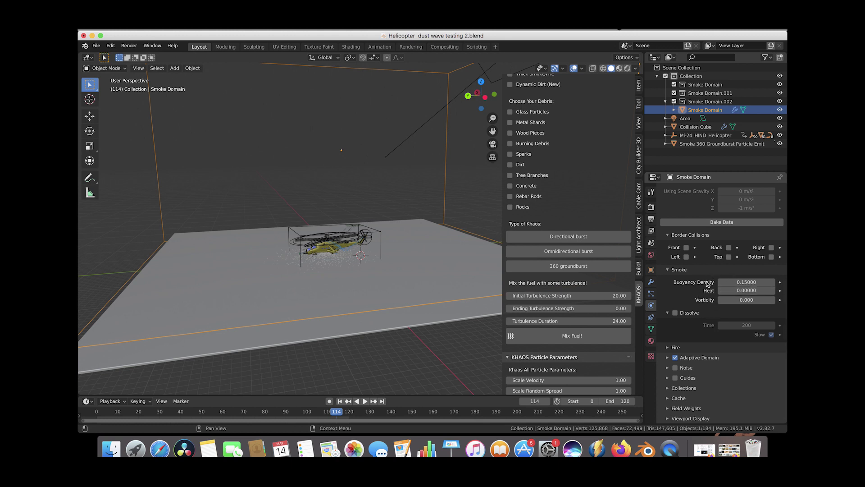
pyautogui.click(742, 282)
pyautogui.press('Return')
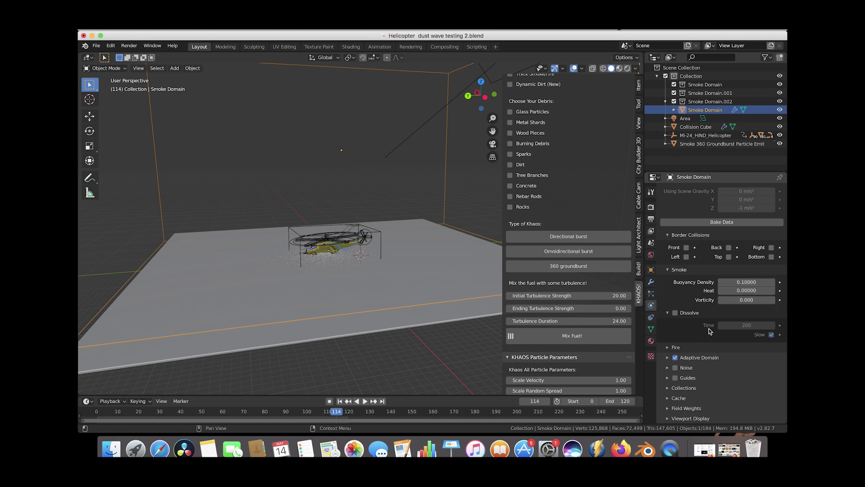
# Step: Enable Dissolve, expand the Cache panel, and set Vorticity to 0.1
pyautogui.click(675, 313)
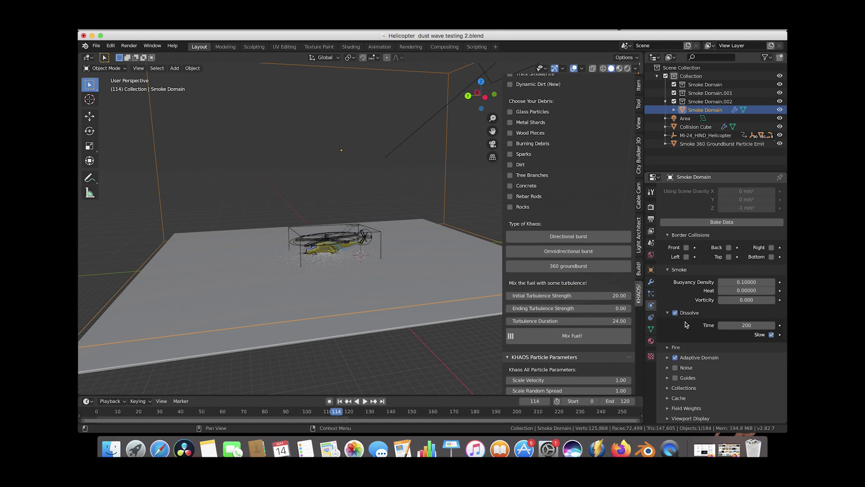
pyautogui.click(667, 357)
pyautogui.scroll(-2, 704, 341)
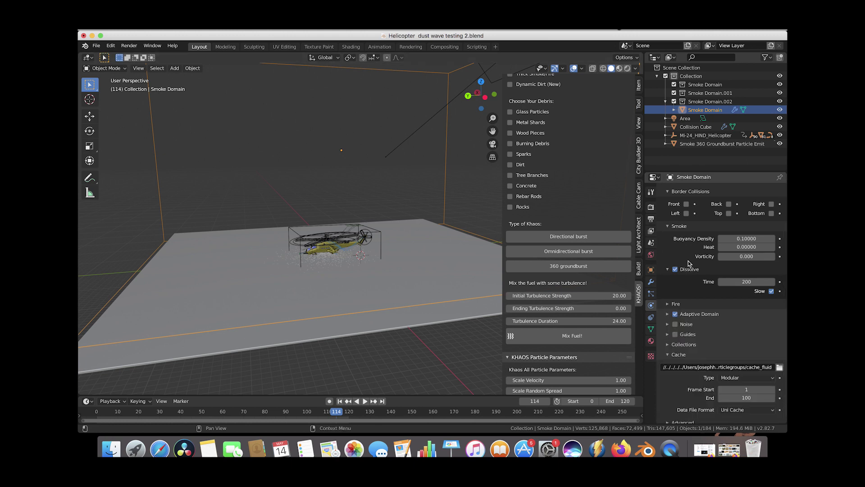
pyautogui.click(732, 256)
pyautogui.write('0.0')
pyautogui.press('Return')
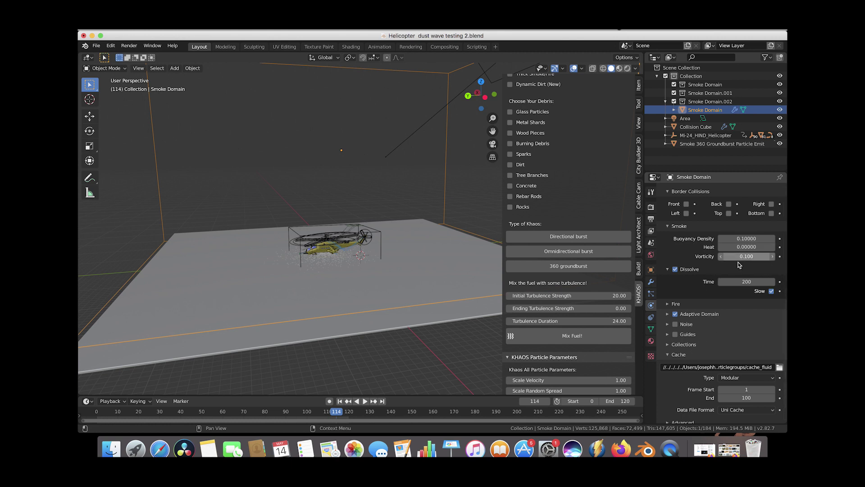
pyautogui.scroll(-2, 703, 276)
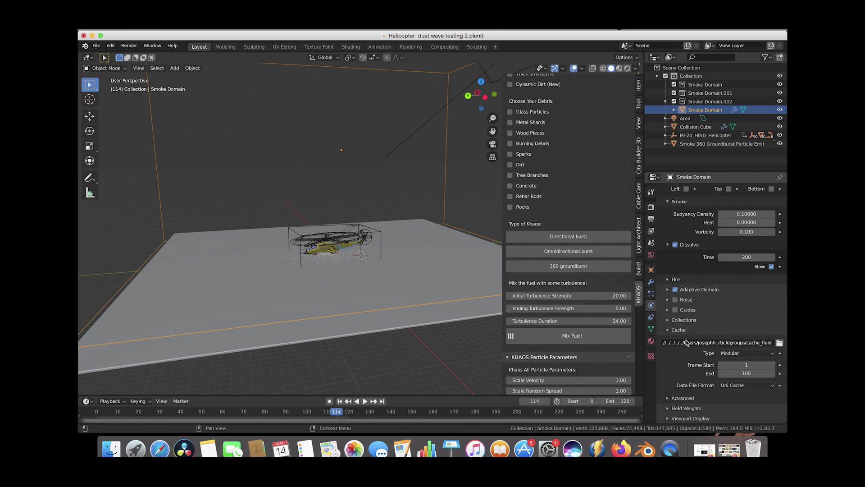
# Step: Set the smoke cache folder to 'Helicopter dust wave 2 cache' on the external drive
pyautogui.click(780, 344)
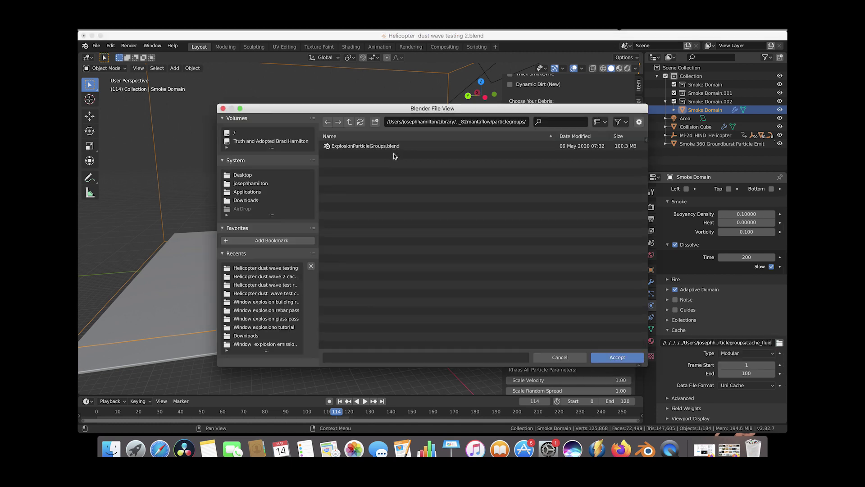
pyautogui.click(350, 123)
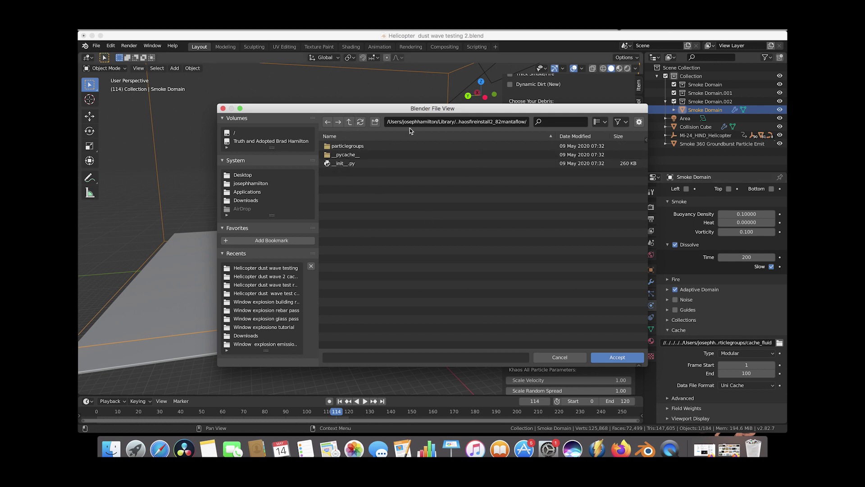
pyautogui.click(264, 141)
pyautogui.click(339, 173)
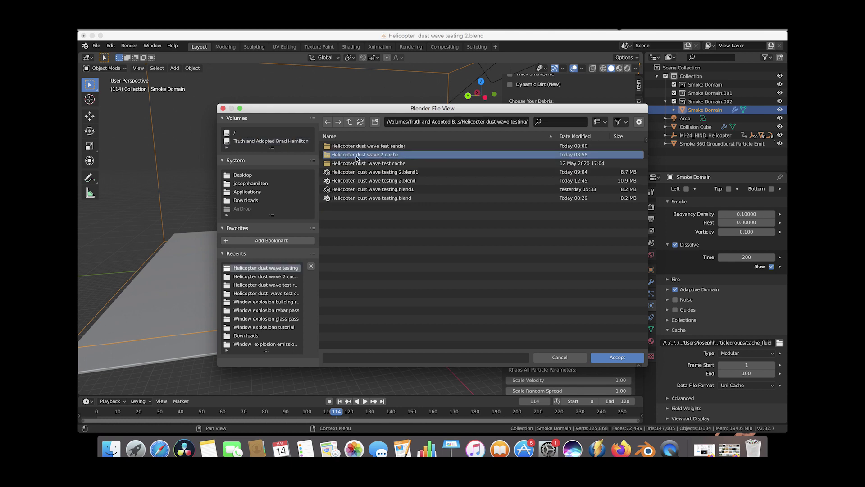
pyautogui.doubleClick(357, 155)
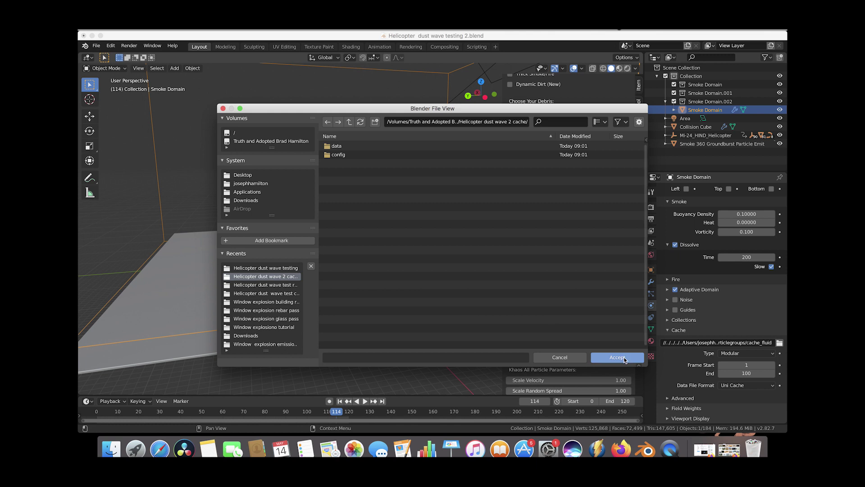
pyautogui.click(624, 359)
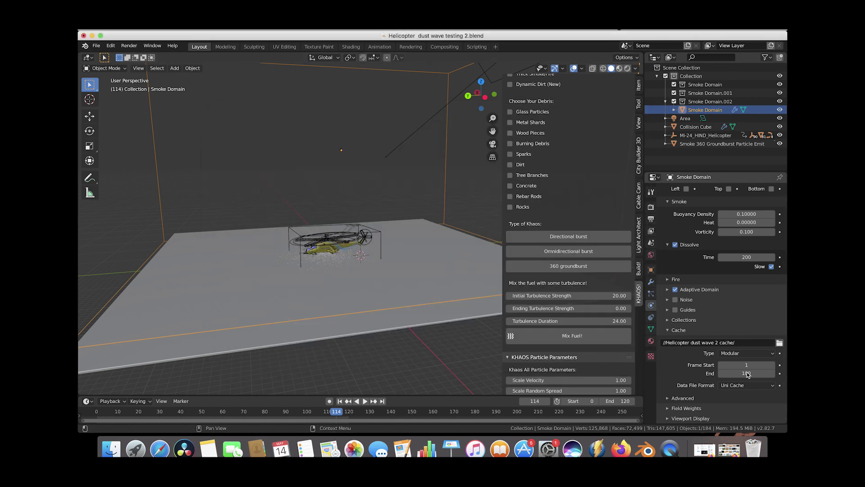
# Step: Extend the smoke cache end frame from 100 to 130
pyautogui.scroll(1, 729, 395)
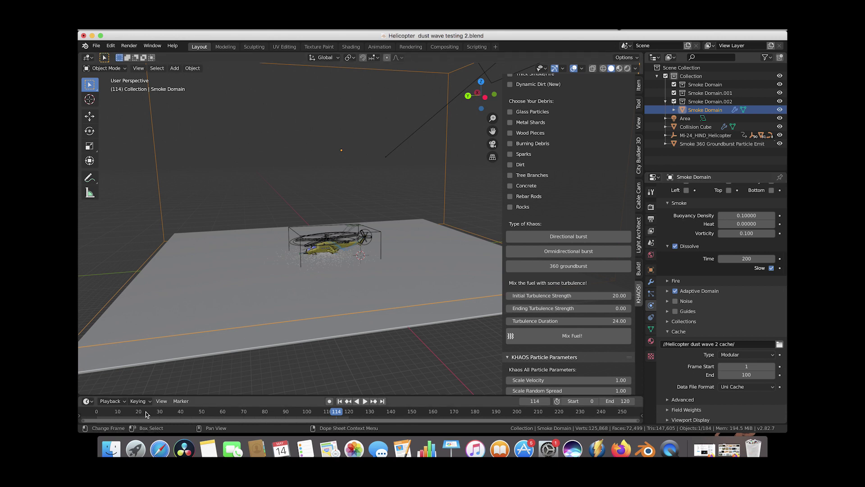
pyautogui.click(747, 374)
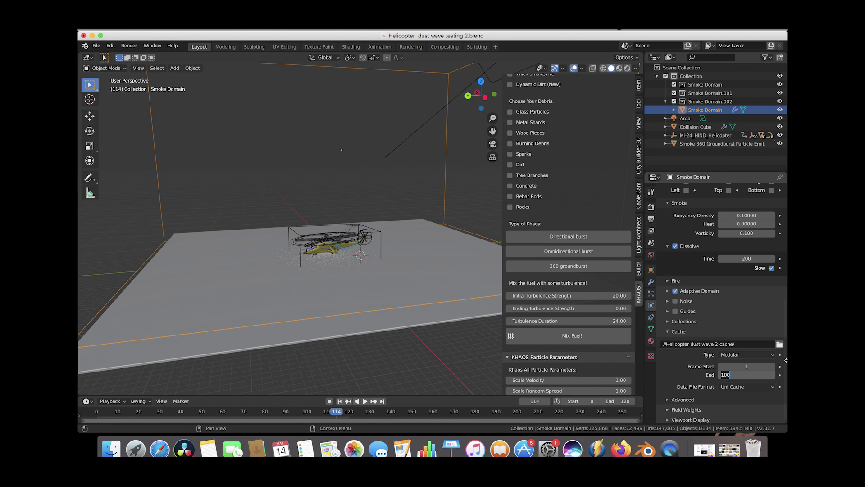
pyautogui.write('130')
pyautogui.press('Return')
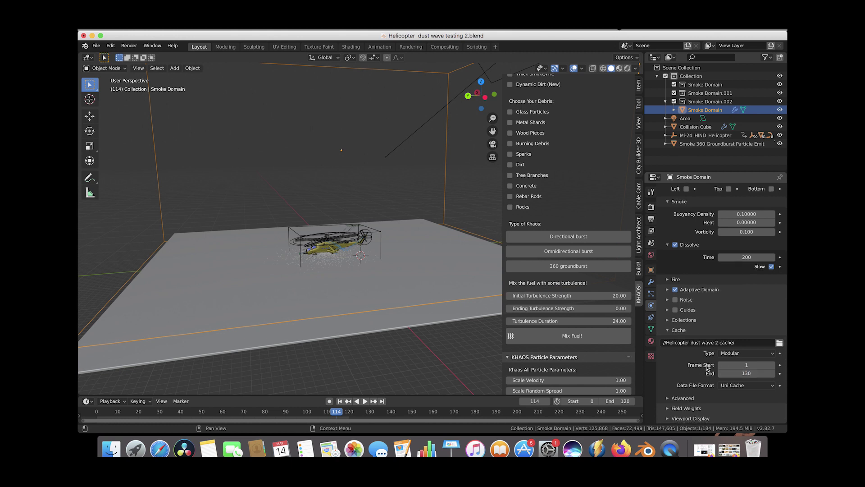
pyautogui.scroll(2, 730, 305)
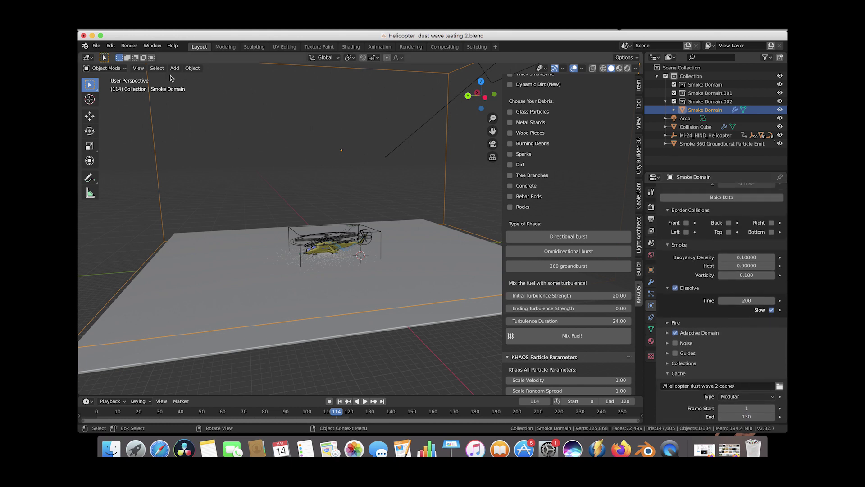
pyautogui.click(97, 46)
pyautogui.scroll(6, 692, 341)
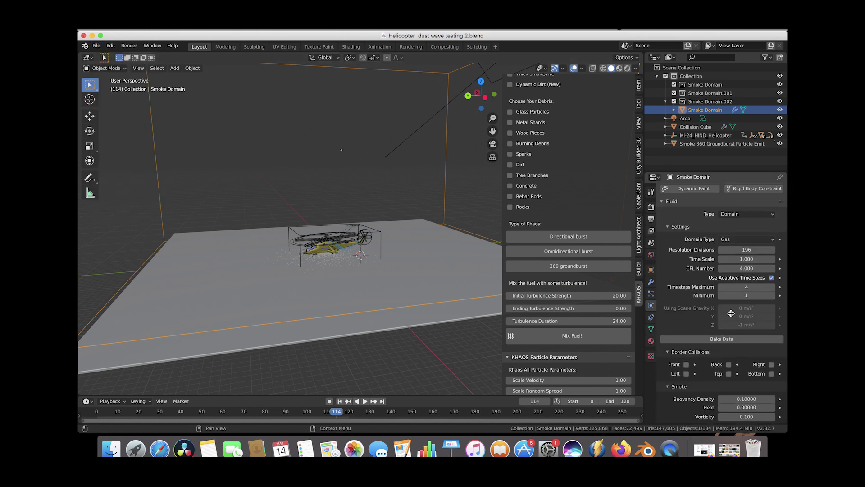
# Step: Bake the smoke data and inspect the dark dust cloud around the Mi-24 from several angles
pyautogui.click(713, 339)
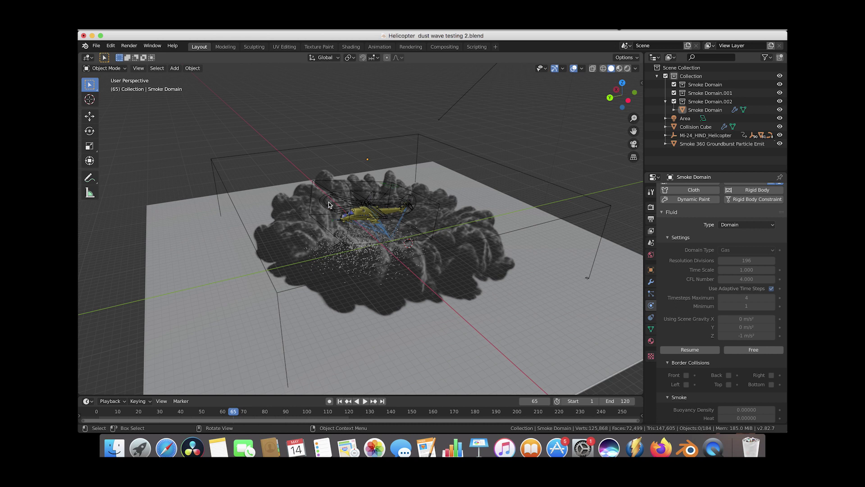
pyautogui.scroll(-5, 335, 198)
pyautogui.hscroll(-5, 336, 198)
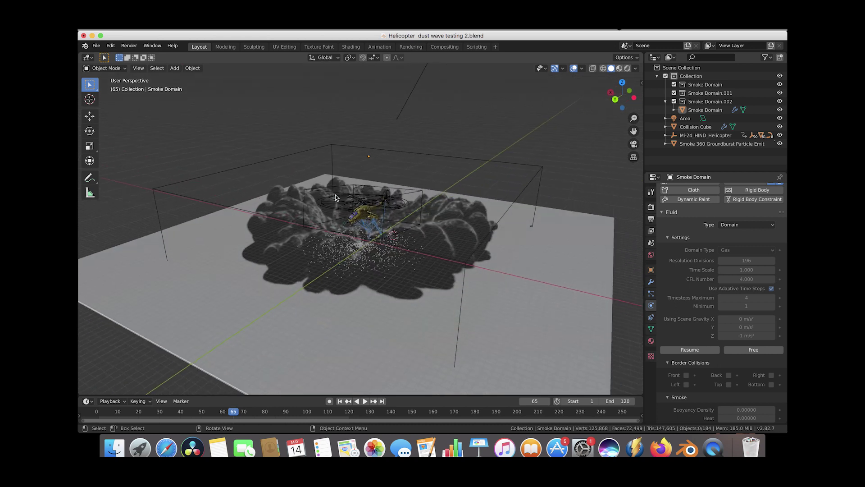
pyautogui.hscroll(4, 335, 198)
pyautogui.moveTo(335, 197); pyautogui.dragTo(388, 194, button='middle')
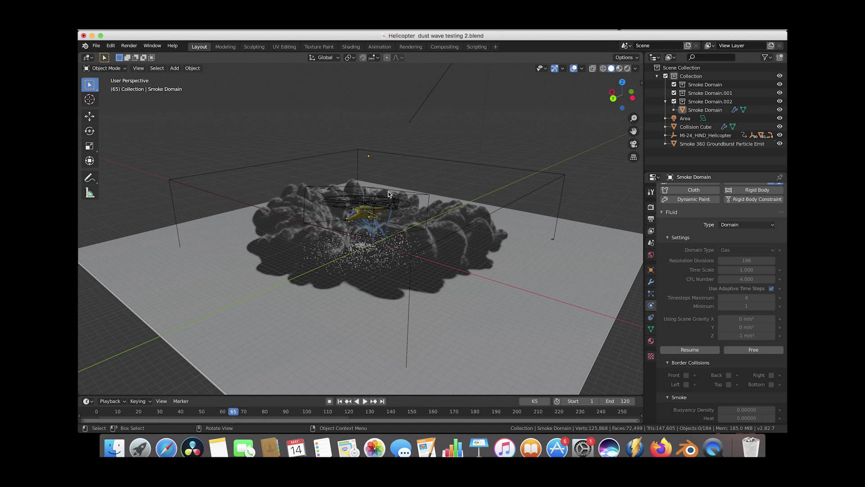
pyautogui.moveTo(388, 193); pyautogui.dragTo(414, 187, button='middle')
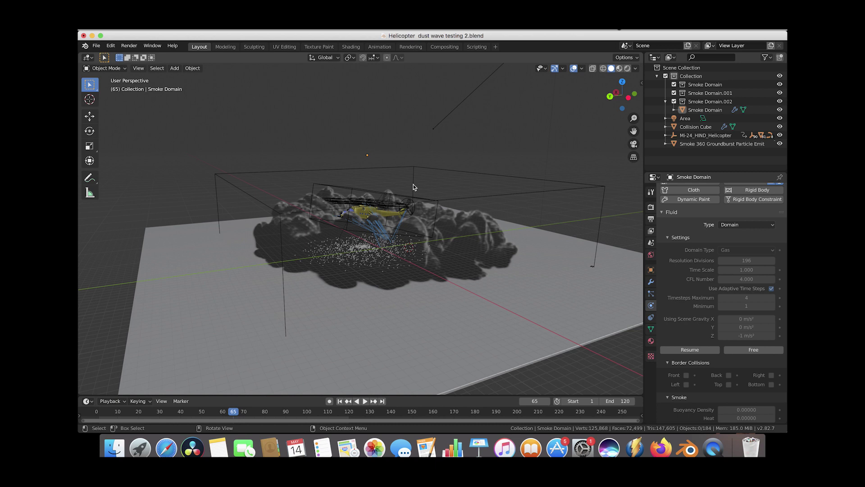
pyautogui.moveTo(414, 187); pyautogui.dragTo(415, 188, button='middle')
pyautogui.moveTo(280, 232); pyautogui.dragTo(304, 226, button='middle')
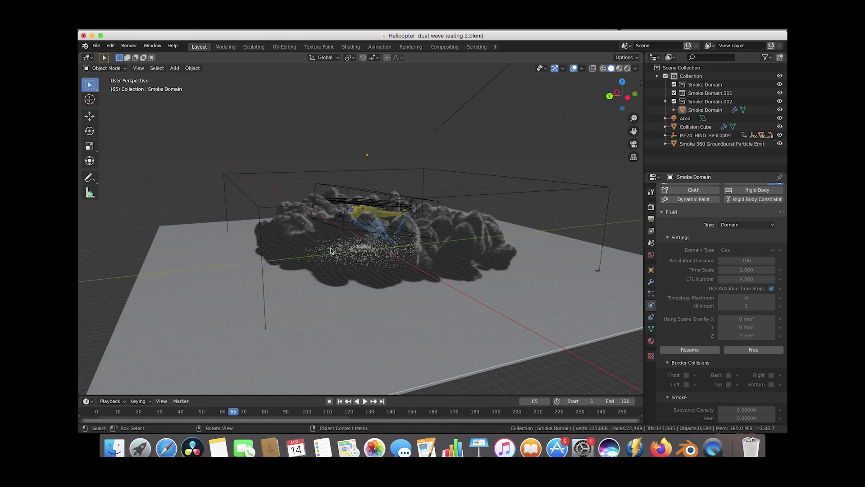
pyautogui.moveTo(280, 229); pyautogui.dragTo(290, 221, button='middle')
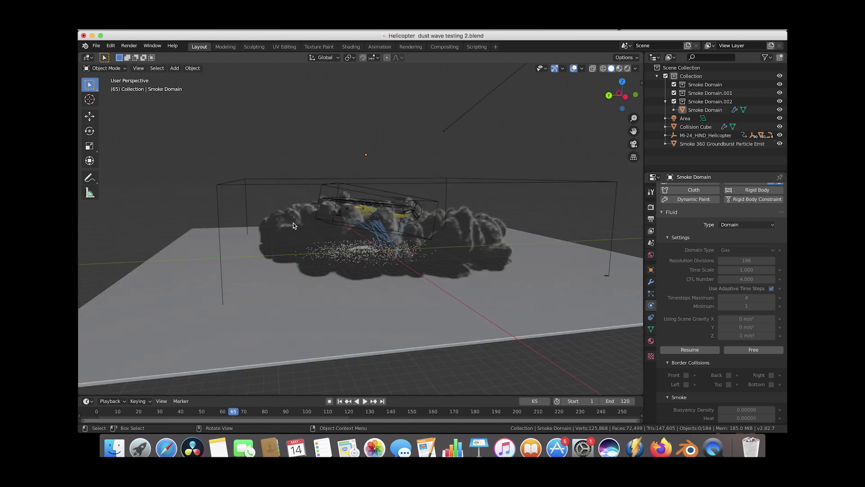
pyautogui.moveTo(360, 267); pyautogui.dragTo(394, 269, button='middle')
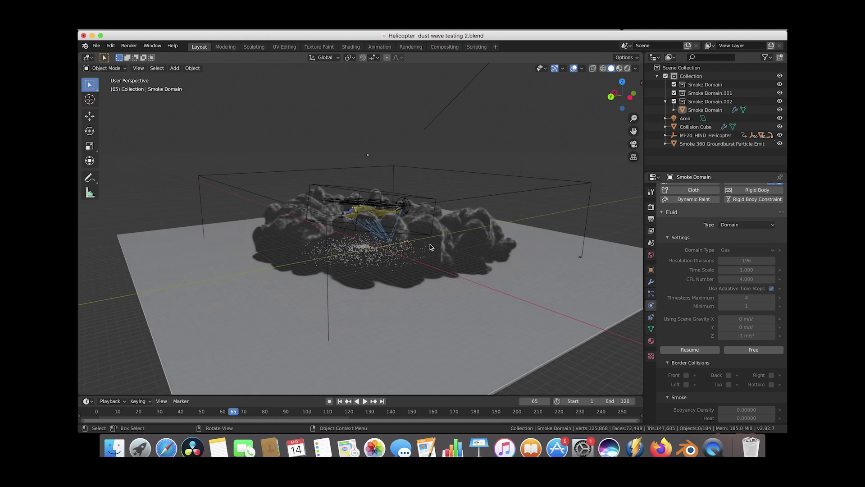
# Step: Free the Smoke Domain's baked cache and select the Smoke 360 Groundburst Particle Emit object
pyautogui.click(513, 177)
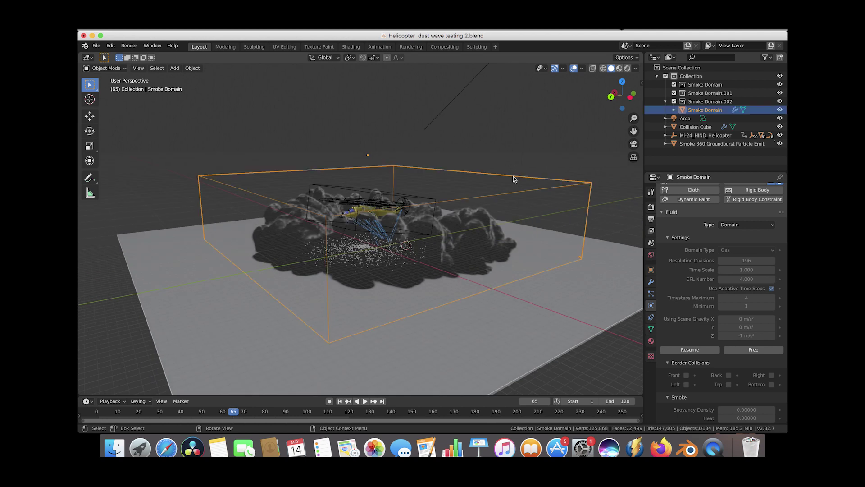
pyautogui.click(753, 350)
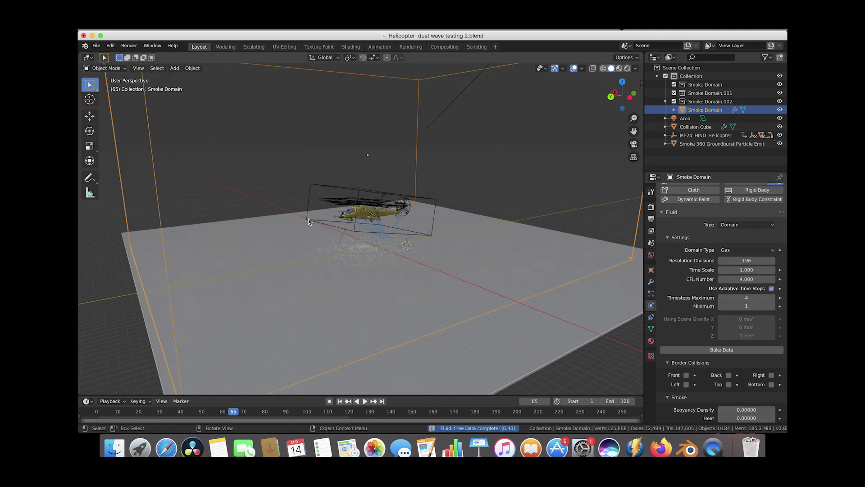
pyautogui.click(715, 144)
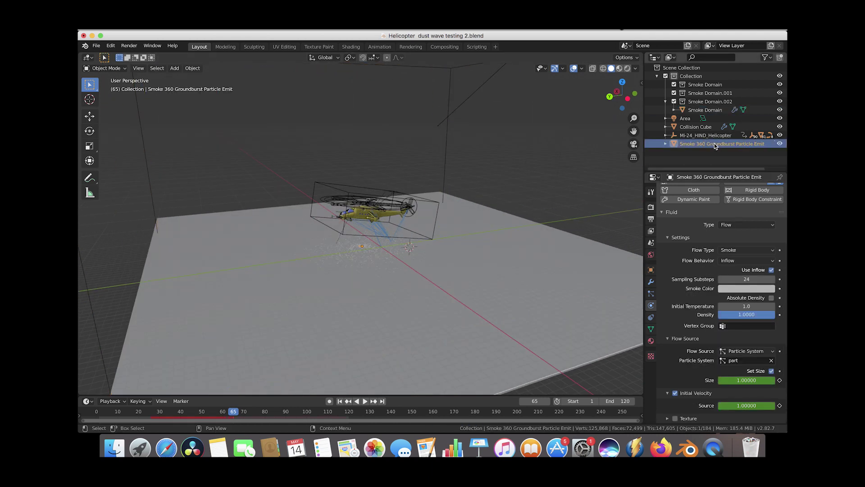
pyautogui.moveTo(339, 222); pyautogui.dragTo(339, 218, button='middle')
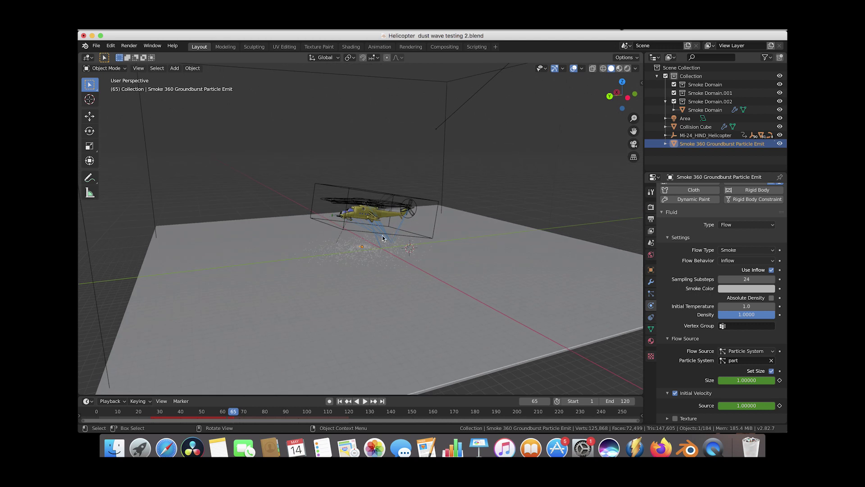
# Step: Set the smoke explosion particles' lifetime to 15
pyautogui.click(651, 293)
pyautogui.scroll(-3, 690, 270)
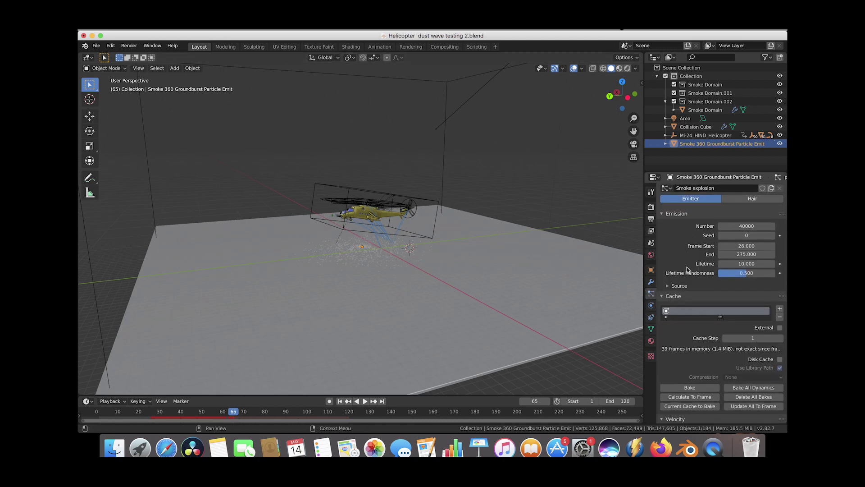
pyautogui.click(746, 264)
pyautogui.write('15')
pyautogui.press('Return')
# Step: Scrub the timeline to frame 55 to preview the particles
pyautogui.moveTo(377, 219); pyautogui.dragTo(371, 204, button='middle')
pyautogui.moveTo(122, 414); pyautogui.dragTo(212, 417)
pyautogui.moveTo(337, 304); pyautogui.dragTo(318, 286, button='middle')
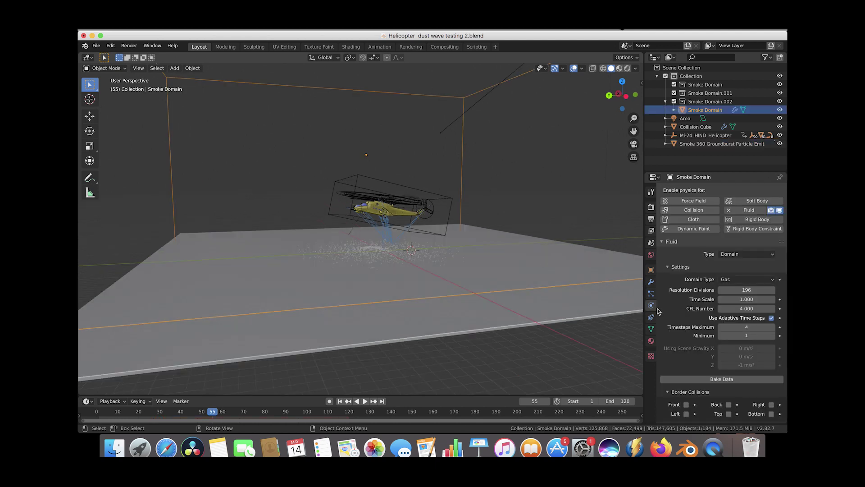
# Step: Set the domain's resolution divisions to 280, buoyancy density to 0 and vorticity to 0.05
pyautogui.click(745, 290)
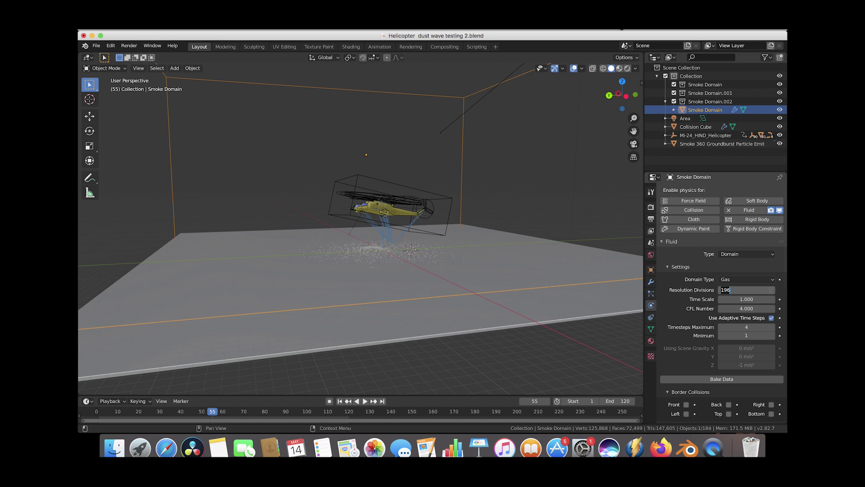
pyautogui.write('280')
pyautogui.press('Return')
pyautogui.scroll(-5, 695, 334)
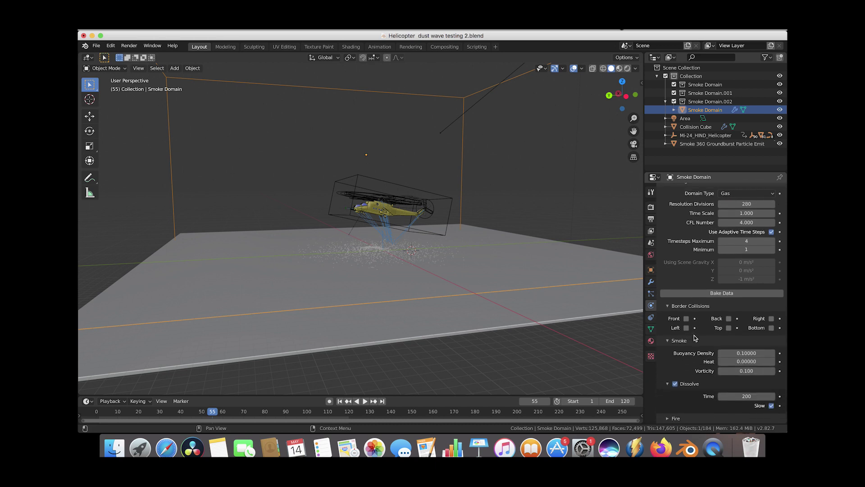
pyautogui.scroll(-3, 696, 338)
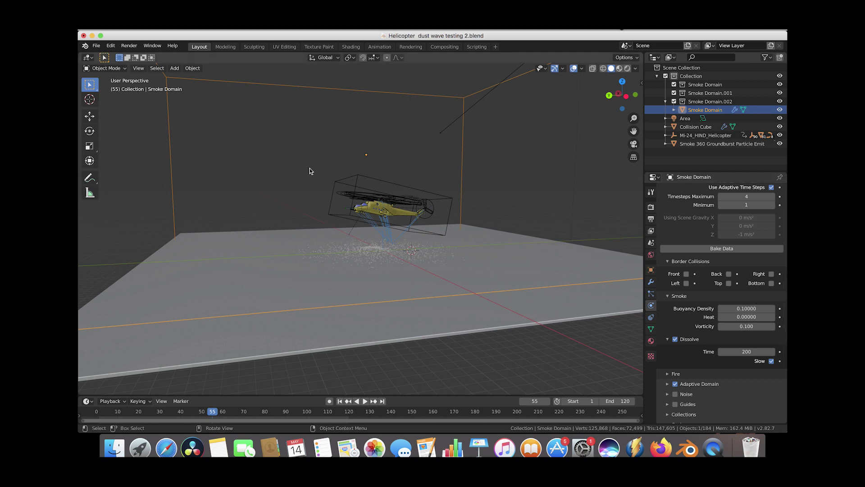
pyautogui.click(744, 308)
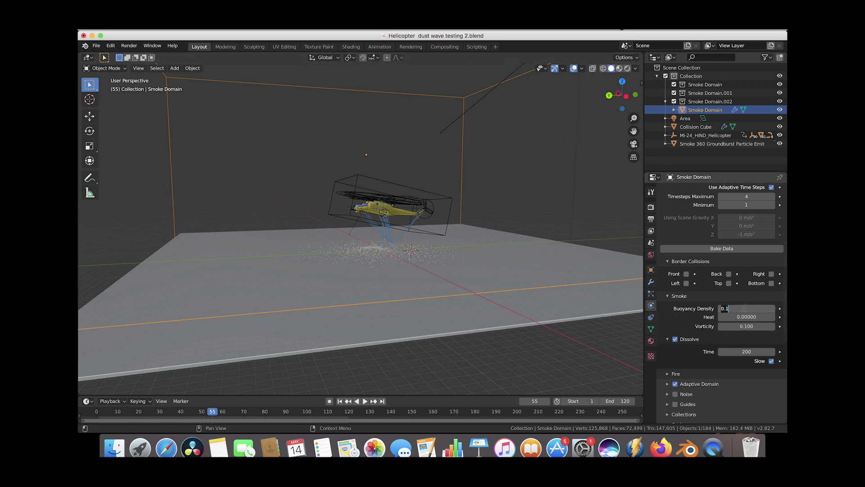
pyautogui.press('Return')
pyautogui.click(745, 326)
pyautogui.press('Return')
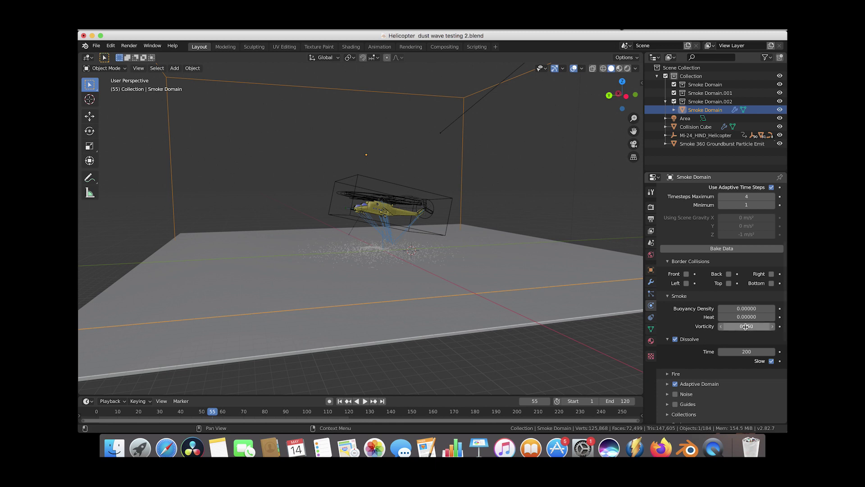
# Step: Rebake the smoke data and inspect the denser dust cloud around the Mi-24
pyautogui.scroll(4, 699, 324)
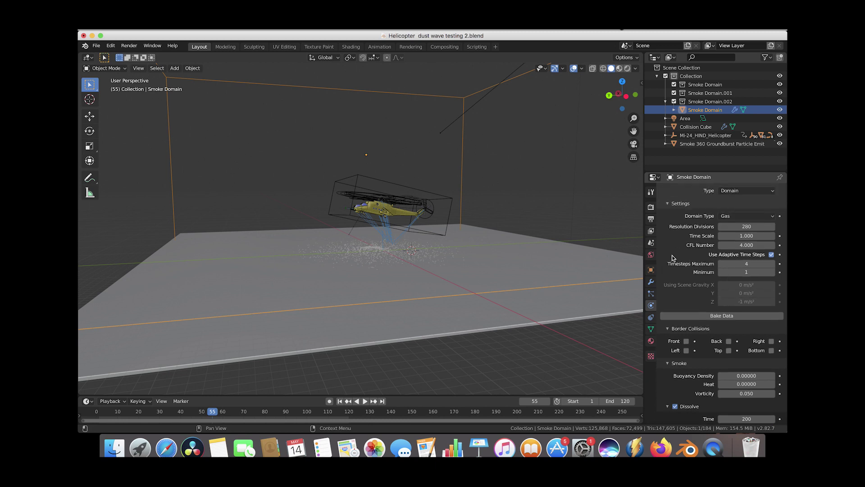
pyautogui.click(717, 316)
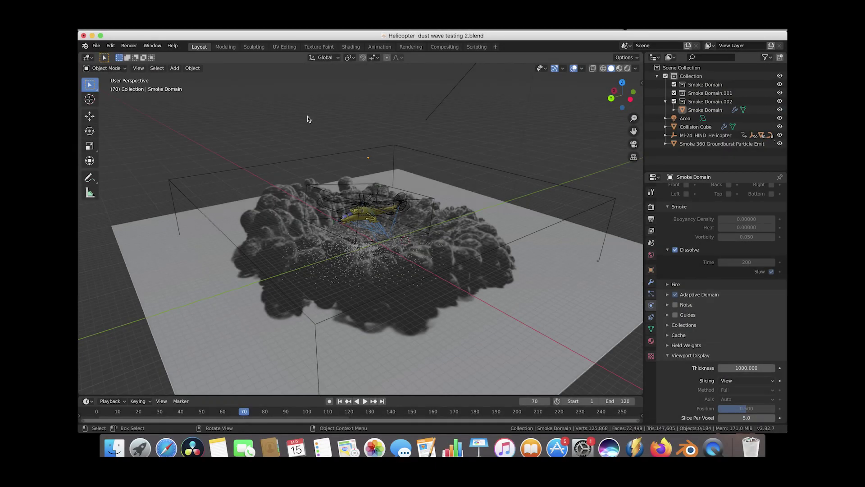
pyautogui.moveTo(471, 123); pyautogui.dragTo(369, 238, button='middle')
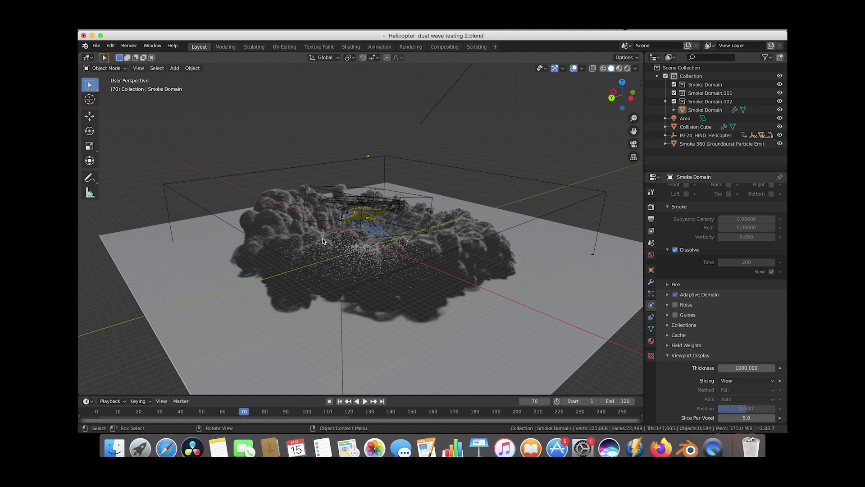
pyautogui.click(475, 173)
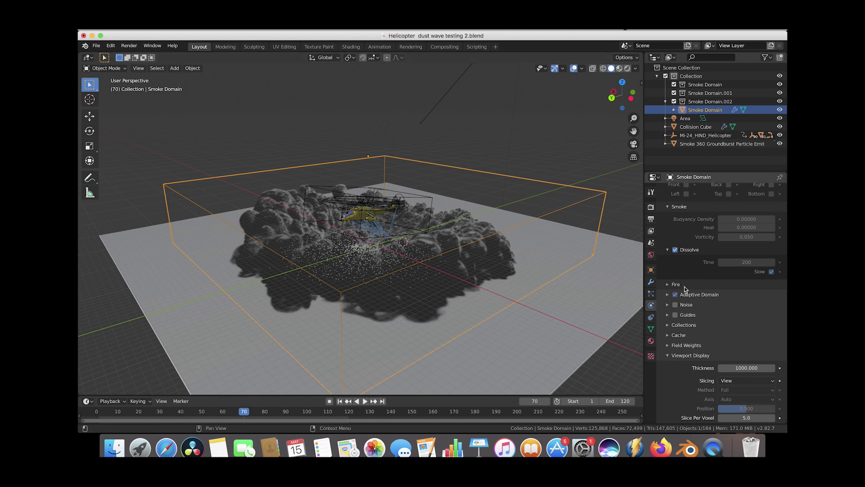
# Step: Set the Smoke Domain's Viewport Display thickness to 70 and view the resulting cloud
pyautogui.scroll(3, 696, 284)
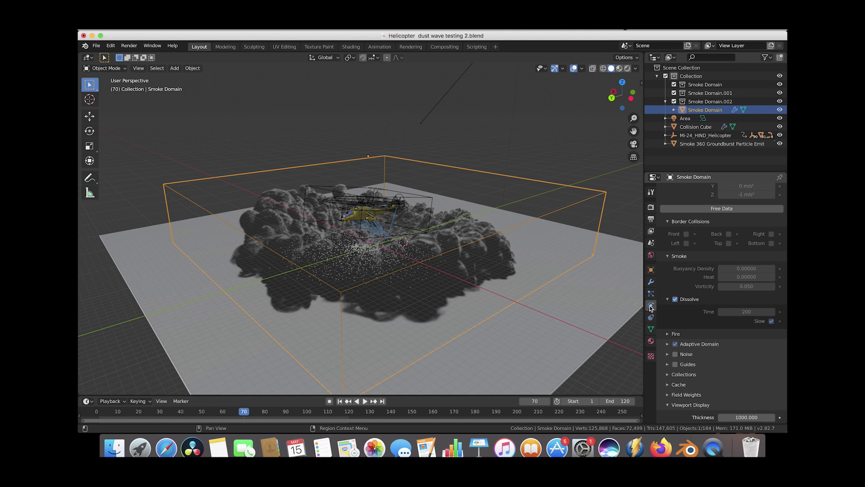
pyautogui.scroll(-5, 714, 348)
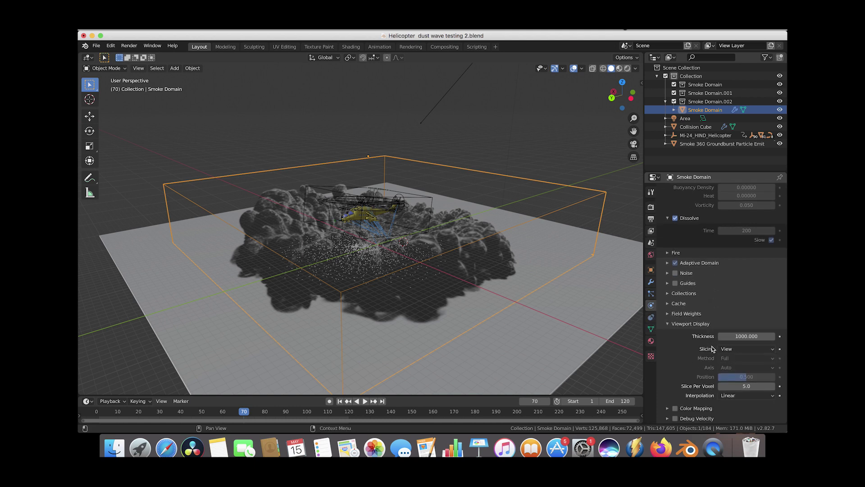
pyautogui.scroll(6, 671, 324)
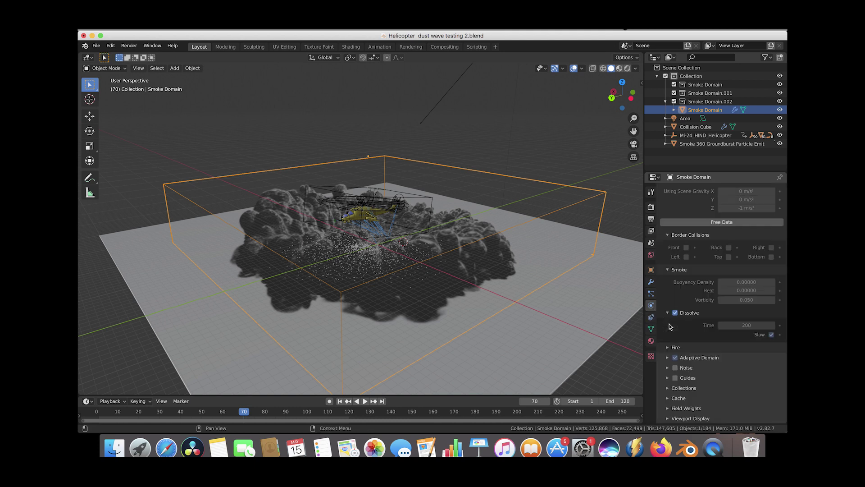
pyautogui.click(667, 417)
pyautogui.scroll(-6, 666, 418)
pyautogui.click(743, 336)
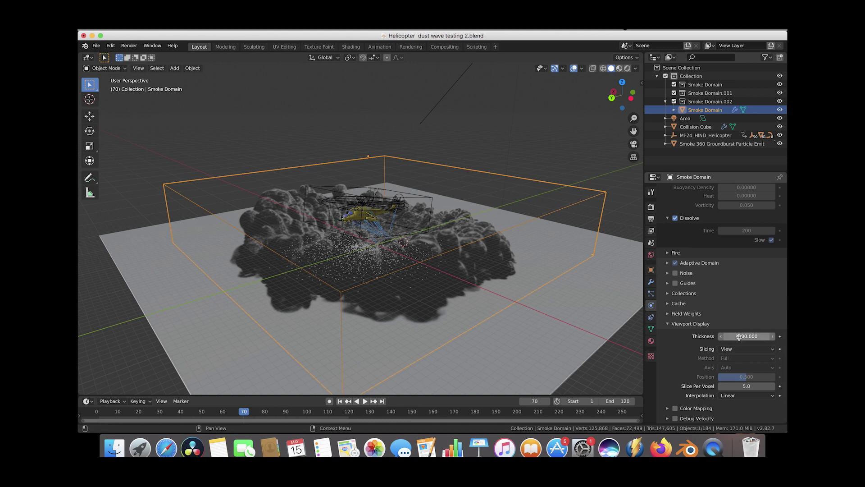
pyautogui.write('1')
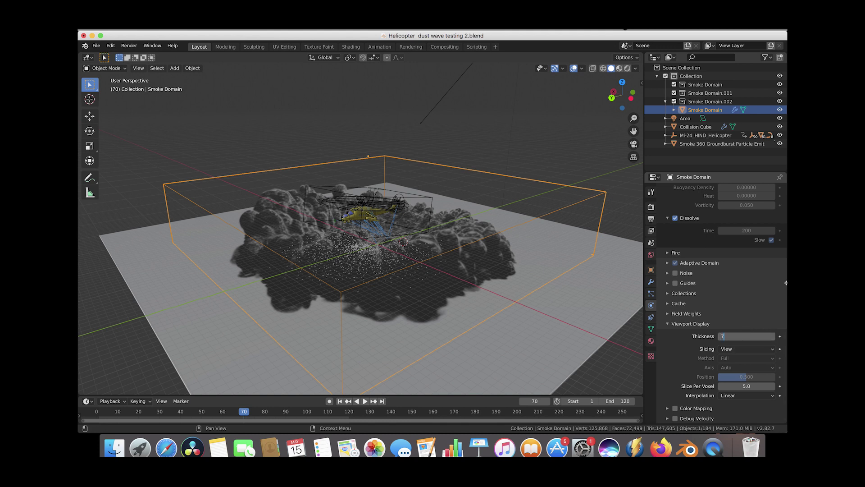
pyautogui.press('Return')
pyautogui.moveTo(325, 208); pyautogui.dragTo(365, 204, button='middle')
pyautogui.hscroll(-15, 365, 204)
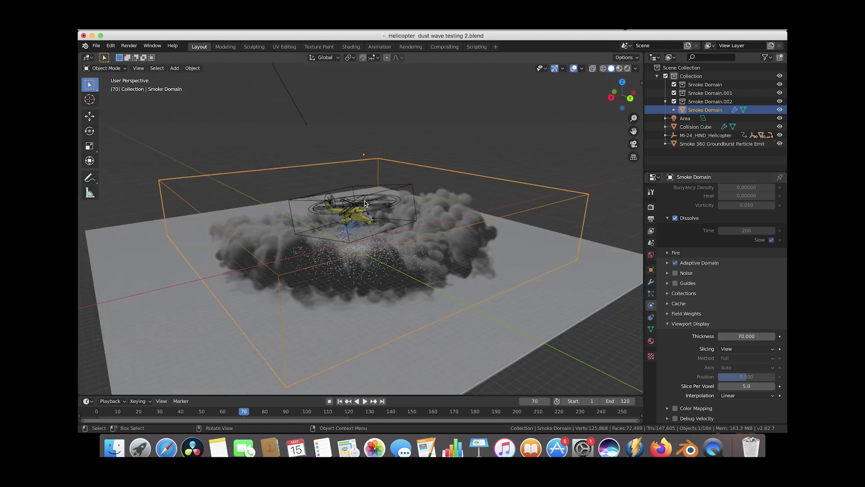
pyautogui.hscroll(10, 365, 203)
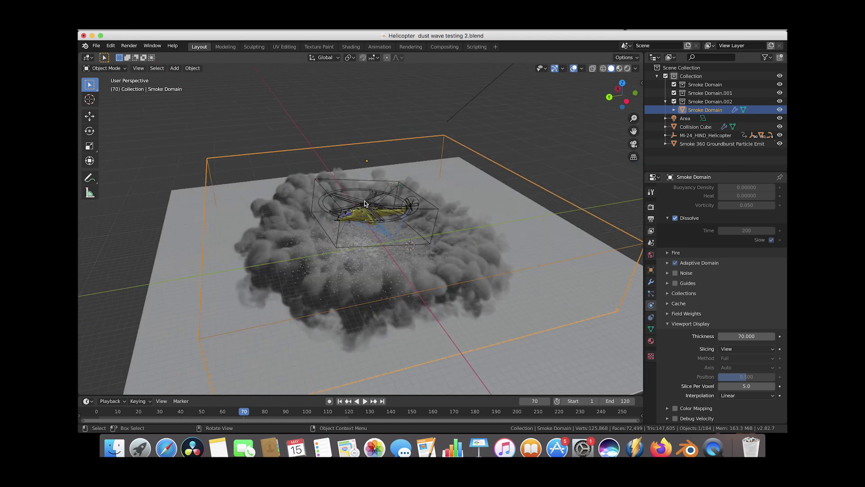
pyautogui.scroll(8, 365, 203)
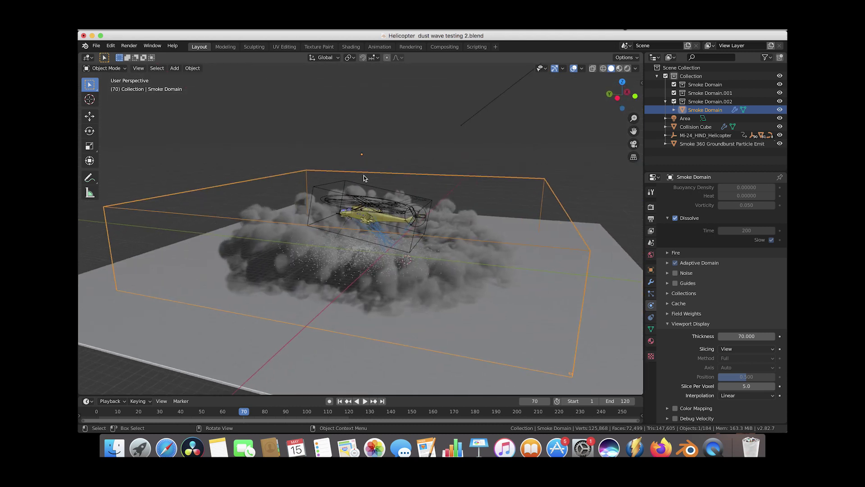
pyautogui.scroll(3, 364, 178)
pyautogui.hscroll(2, 364, 178)
pyautogui.scroll(-3, 364, 177)
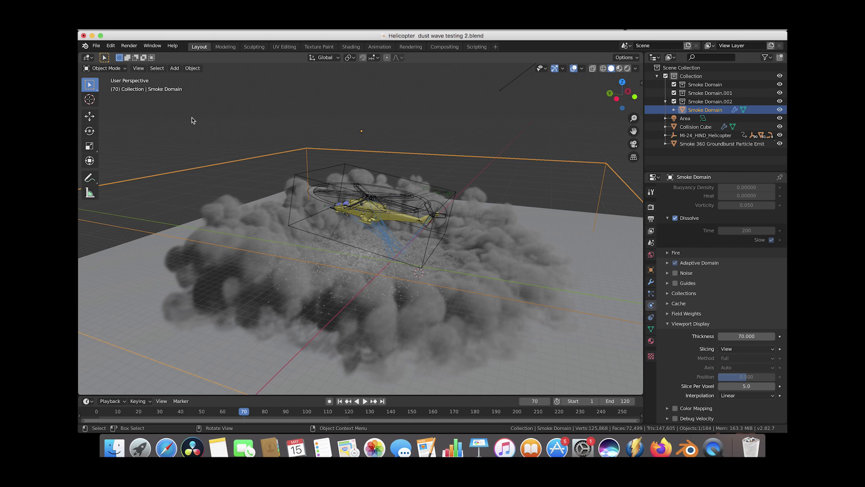
# Step: Render the smoke animation from the viewport and close the render window
pyautogui.click(139, 70)
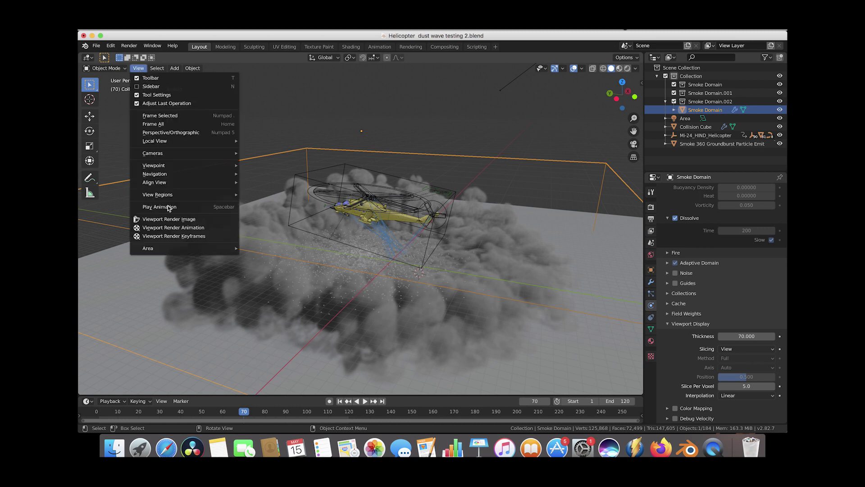
pyautogui.click(182, 228)
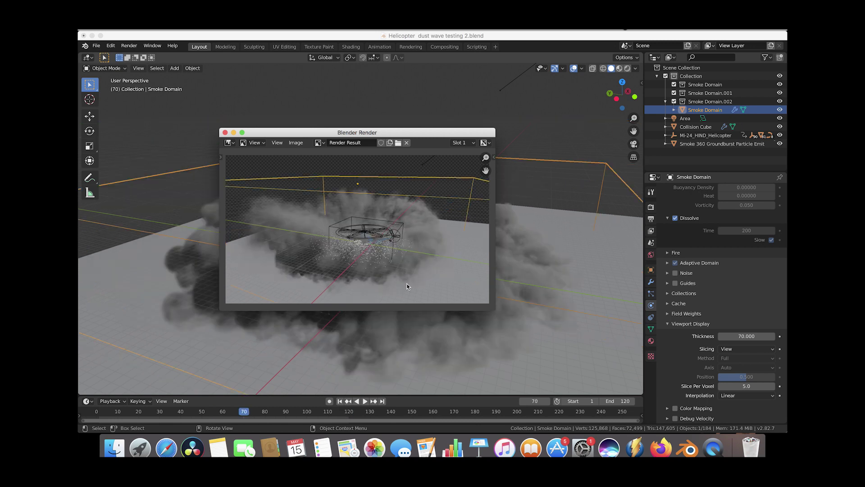
pyautogui.click(225, 132)
# Step: Play back the rendered animation, then close the player
pyautogui.click(128, 46)
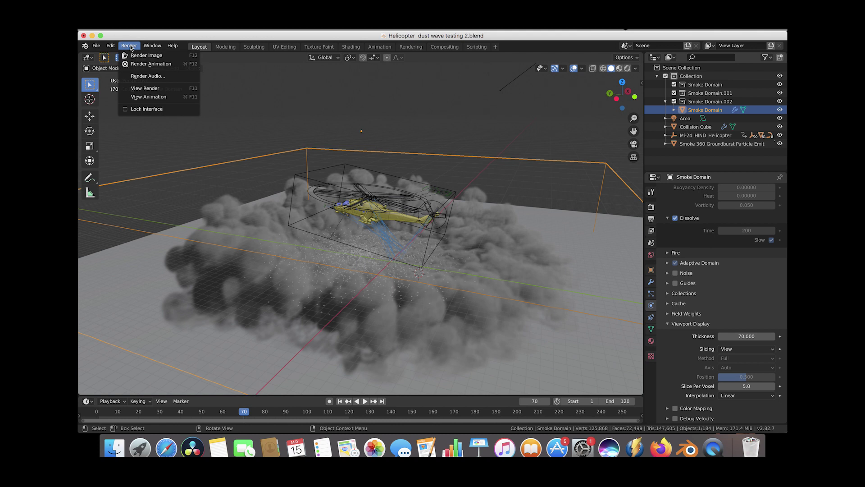
pyautogui.click(144, 97)
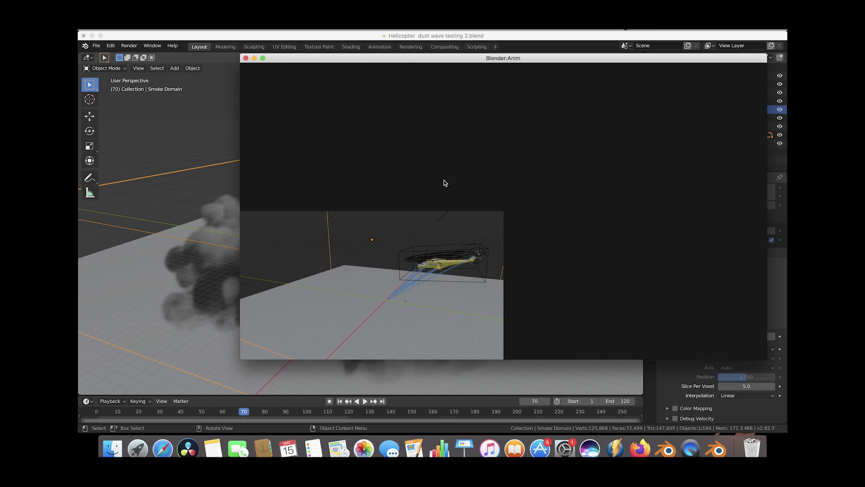
pyautogui.click(246, 58)
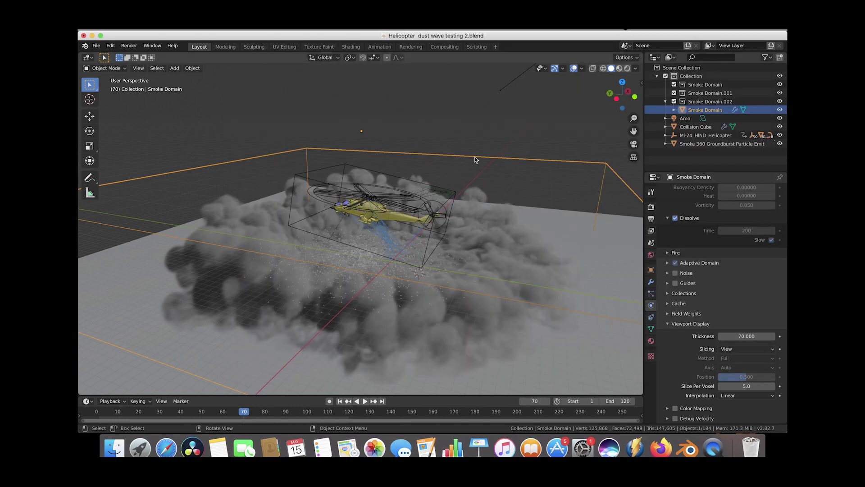
# Step: Enable Noise on the Smoke Domain with upres factor 2 and Wavelet method
pyautogui.scroll(-4, 436, 210)
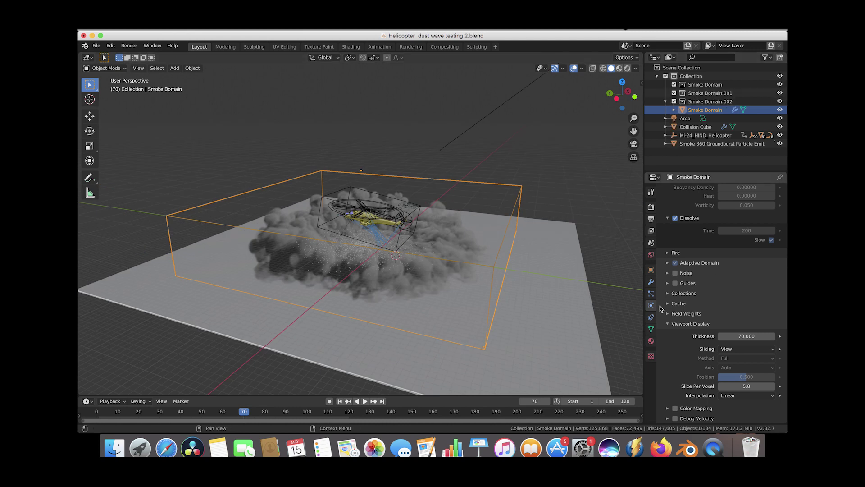
pyautogui.scroll(3, 685, 329)
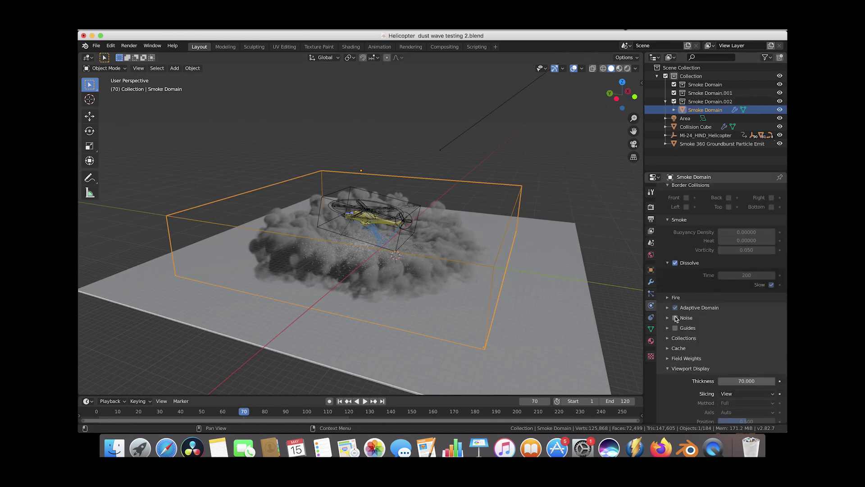
pyautogui.click(667, 318)
pyautogui.scroll(-2, 671, 316)
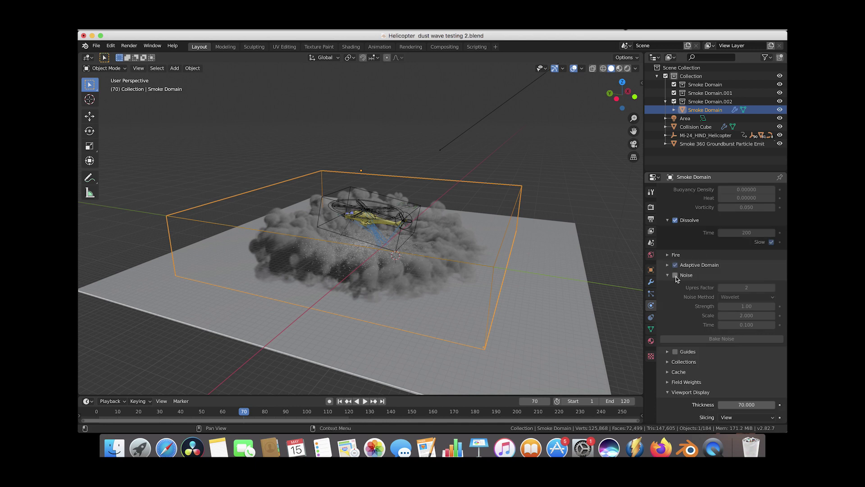
pyautogui.click(675, 275)
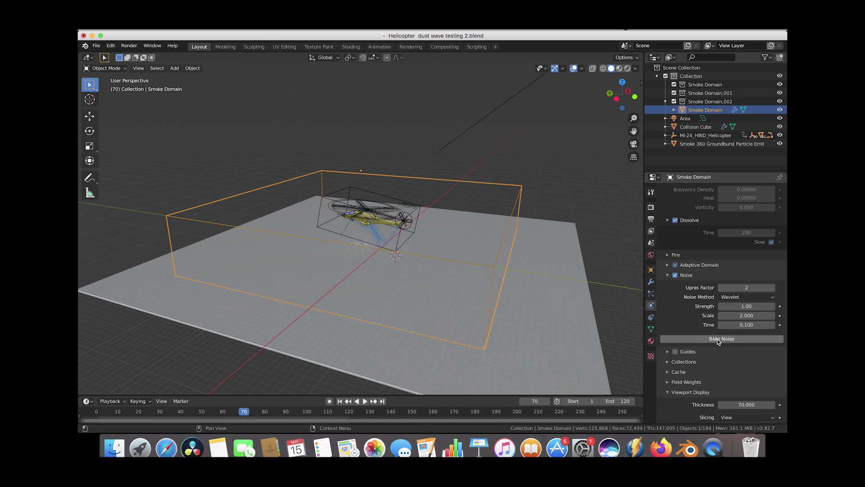
pyautogui.click(96, 46)
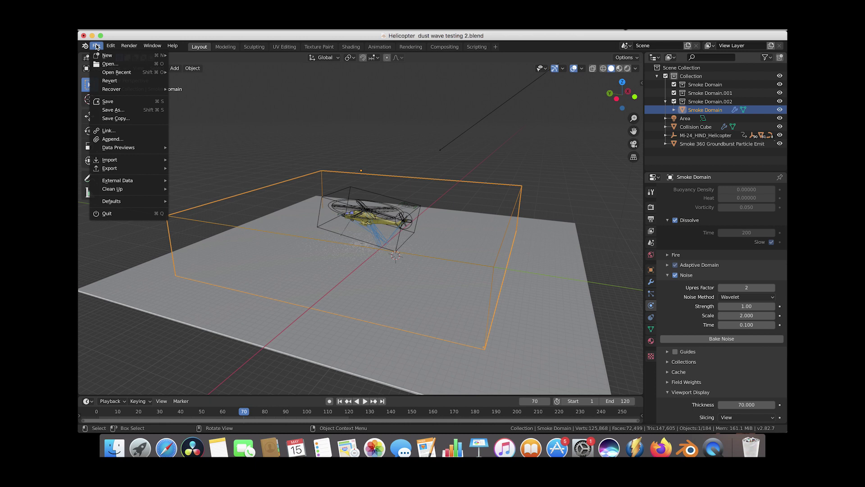
# Step: Save the blend file and bake the smoke noise for a finer dust cloud
pyautogui.click(107, 102)
pyautogui.click(715, 338)
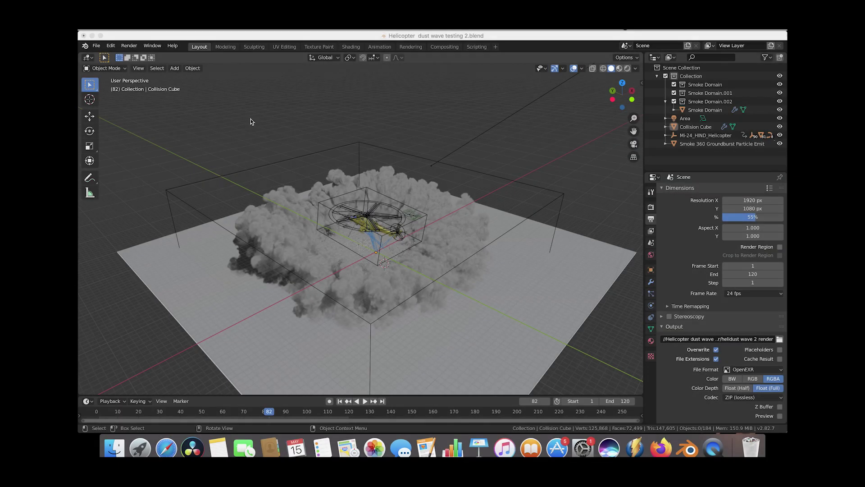
pyautogui.moveTo(397, 185); pyautogui.dragTo(397, 185, button='middle')
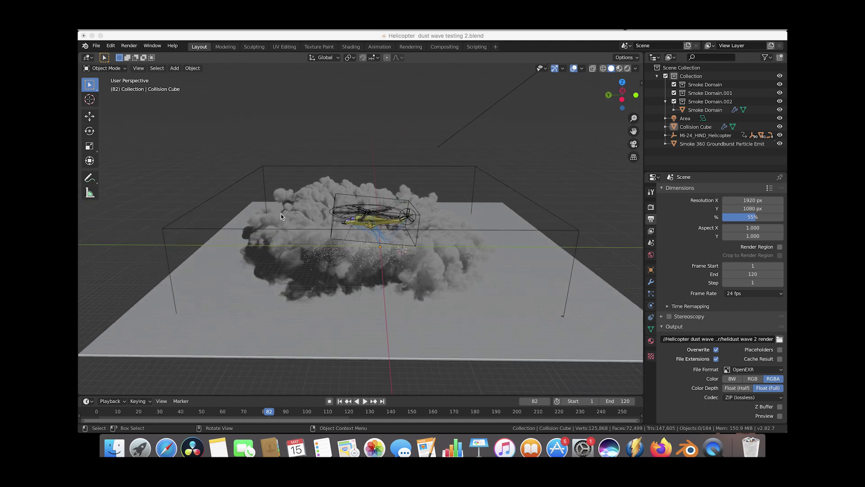
pyautogui.moveTo(281, 214); pyautogui.dragTo(267, 218, button='middle')
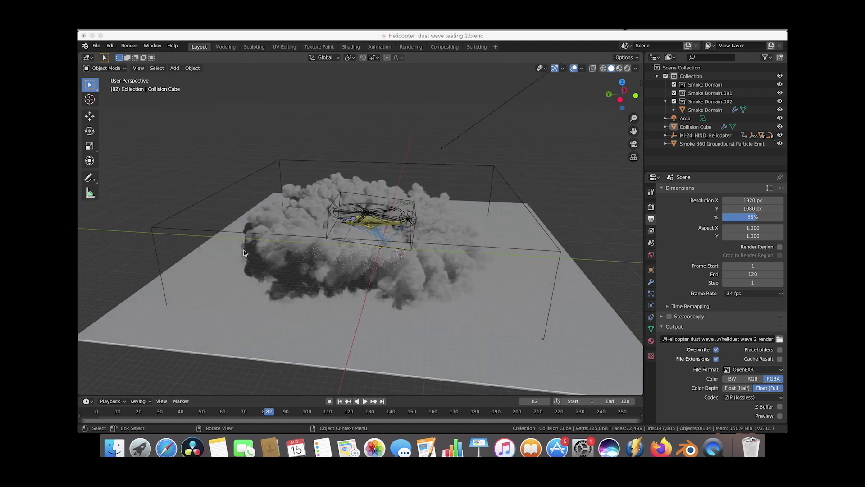
pyautogui.click(397, 163)
# Step: Preview the smoke rendered in the Shading workspace and expand the render Volumes settings
pyautogui.click(351, 47)
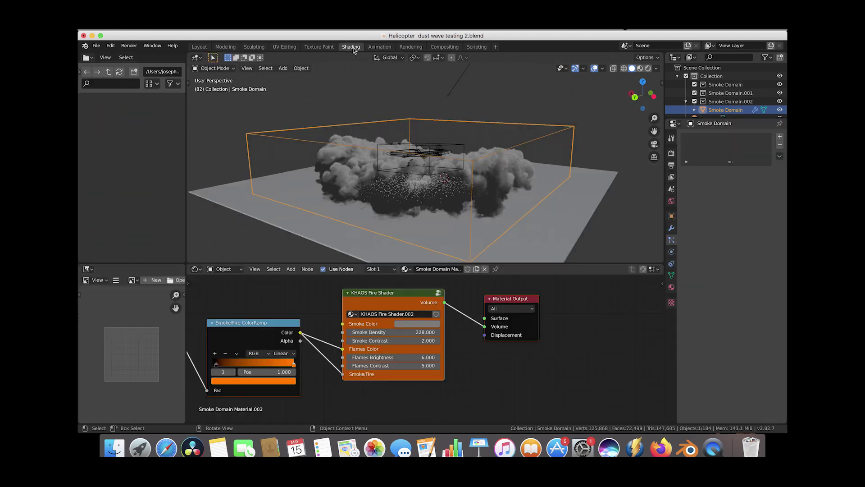
pyautogui.click(648, 68)
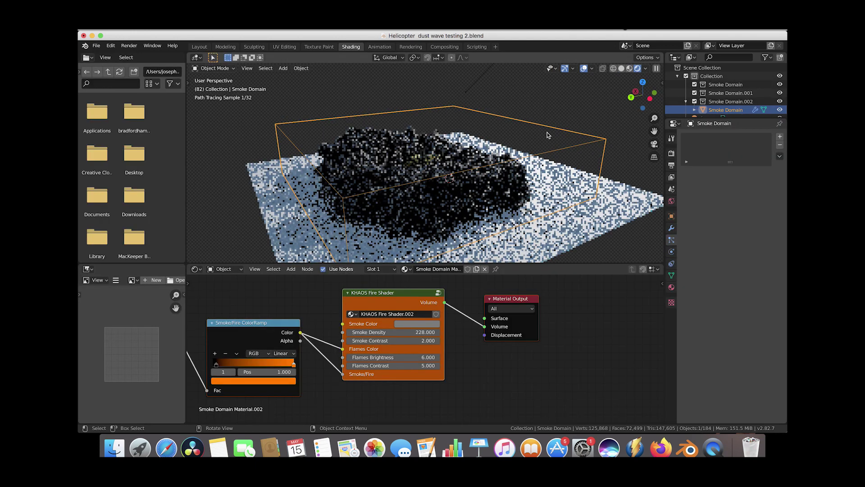
pyautogui.click(671, 153)
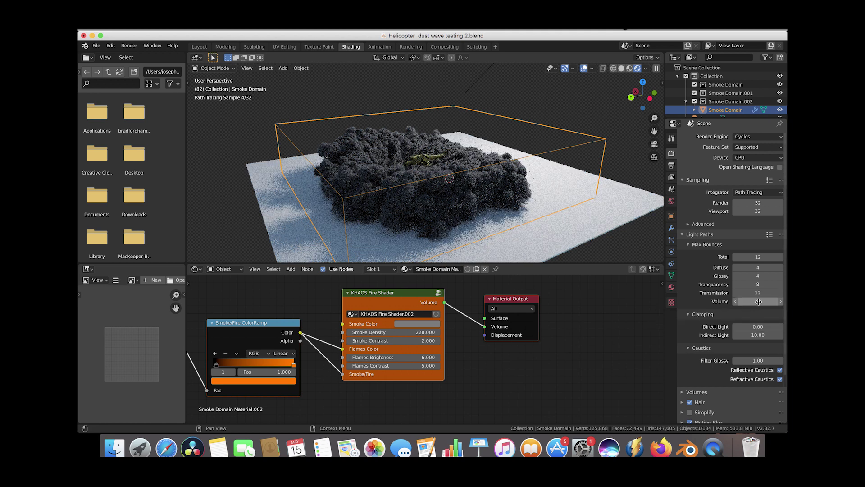
pyautogui.scroll(-3, 700, 379)
pyautogui.click(682, 338)
pyautogui.scroll(-1, 739, 334)
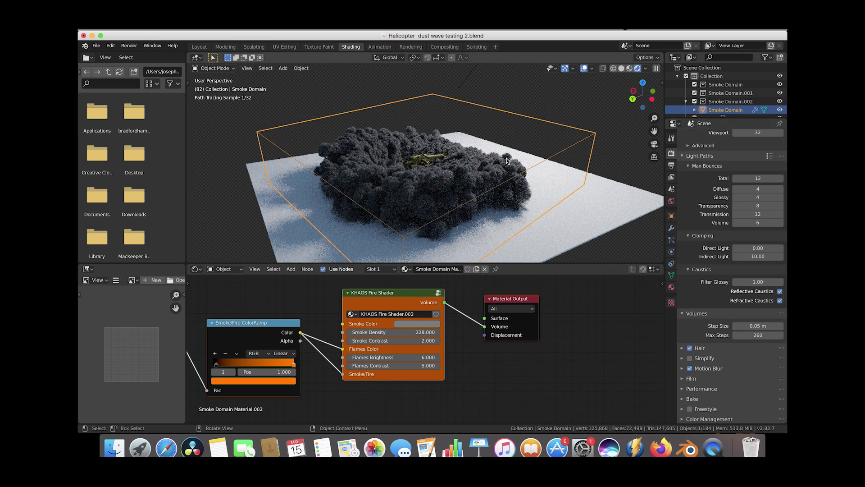
pyautogui.moveTo(507, 161); pyautogui.dragTo(482, 174, button='middle')
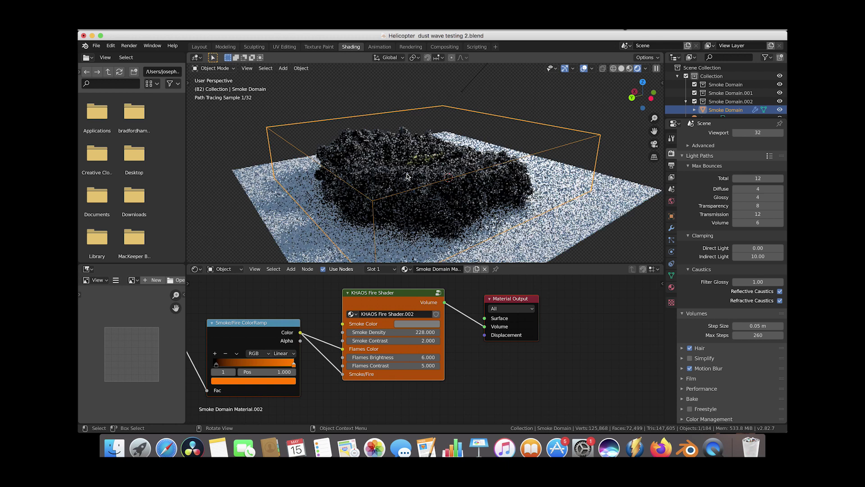
pyautogui.moveTo(354, 324); pyautogui.dragTo(398, 316, button='middle')
pyautogui.scroll(-2, 394, 313)
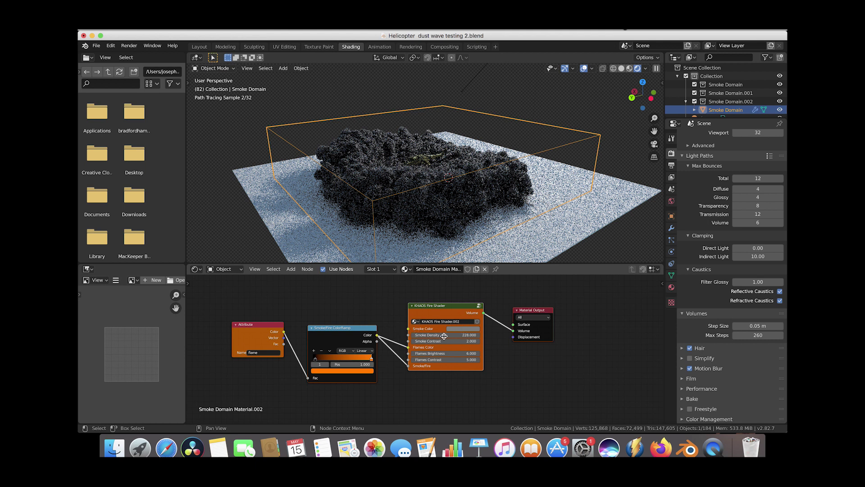
# Step: Set the KHAOS Fire Shader's Smoke Contrast to 1, Smoke Density to 15, and a tan Smoke Color
pyautogui.click(457, 340)
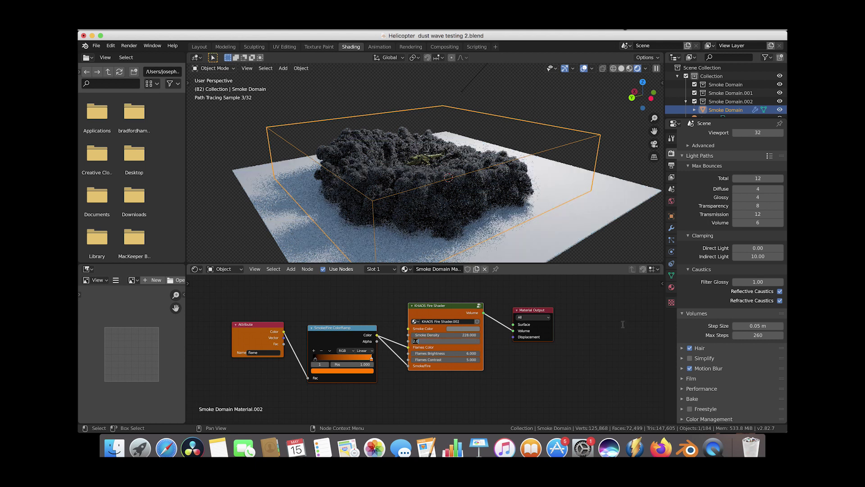
pyautogui.write('1')
pyautogui.hotkey('shift', 'Tab')
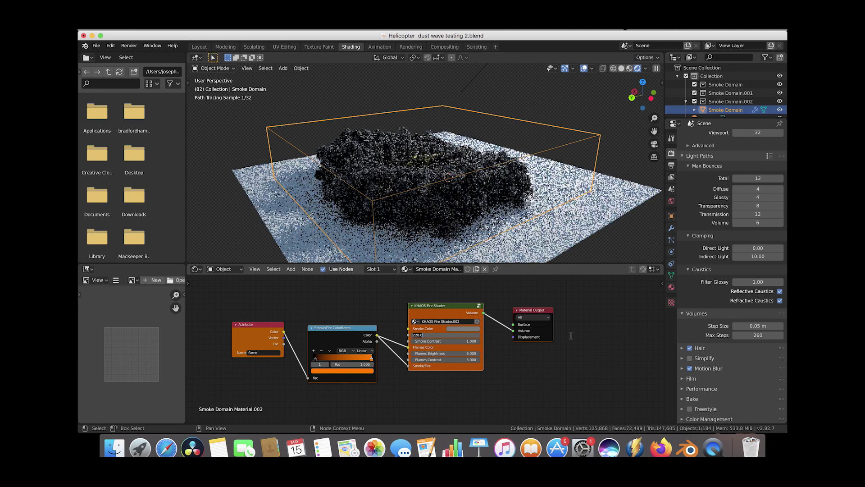
pyautogui.press('Return')
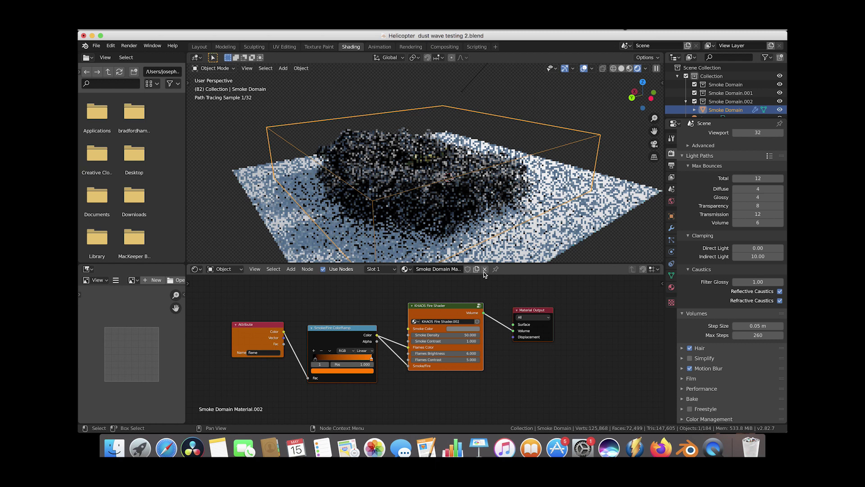
pyautogui.click(462, 331)
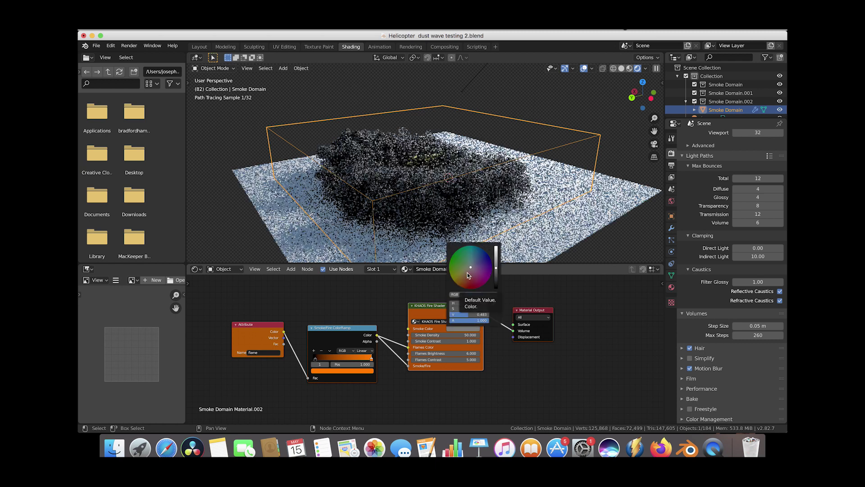
pyautogui.click(467, 272)
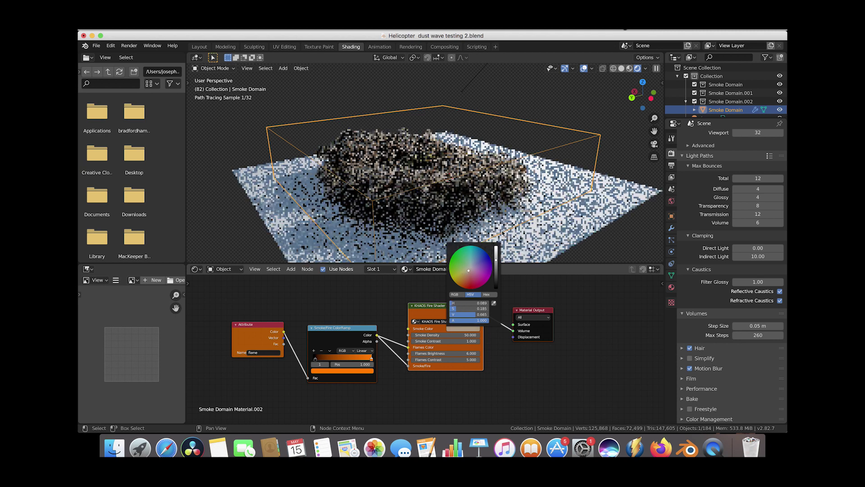
pyautogui.click(459, 334)
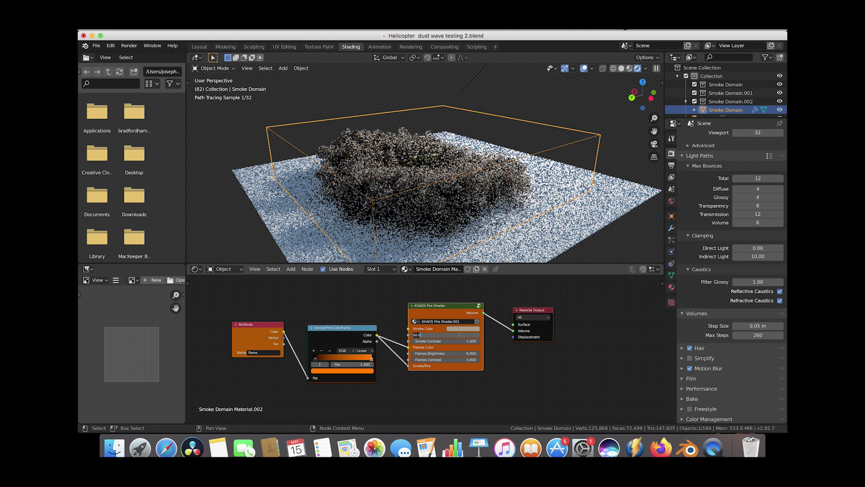
pyautogui.press('Return')
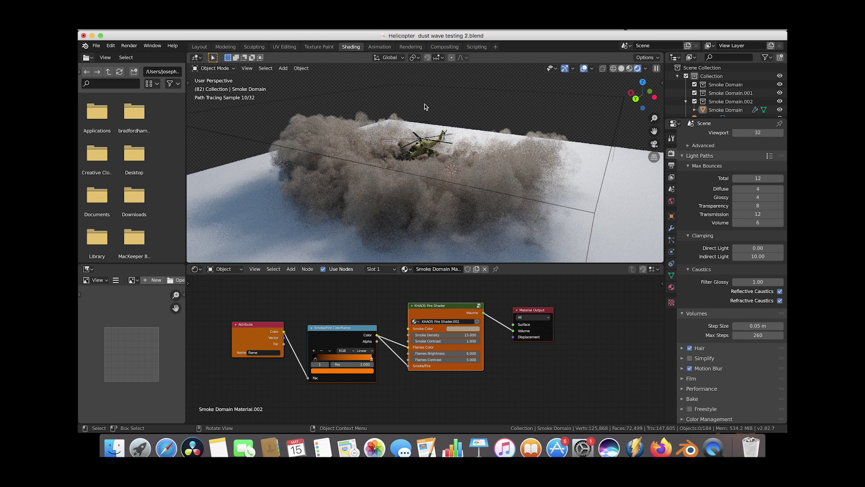
# Step: Orbit to inspect the brown dust, then switch the viewport to solid shading
pyautogui.moveTo(406, 160); pyautogui.dragTo(411, 151, button='middle')
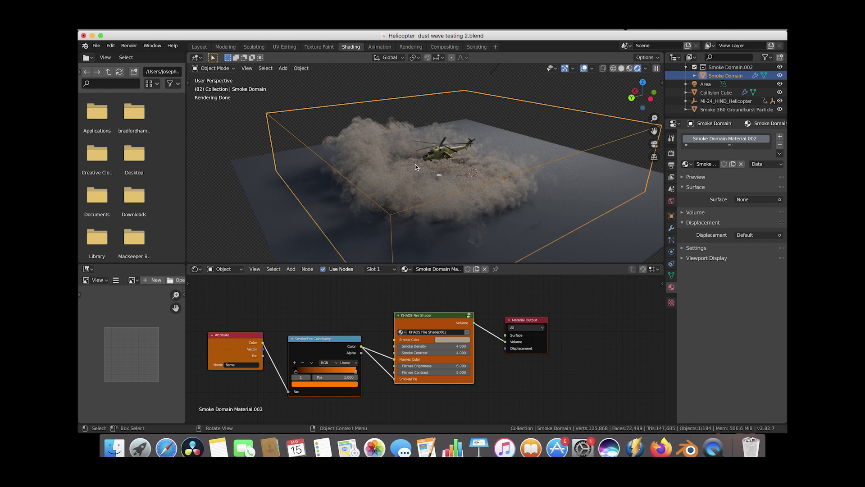
pyautogui.press('z')
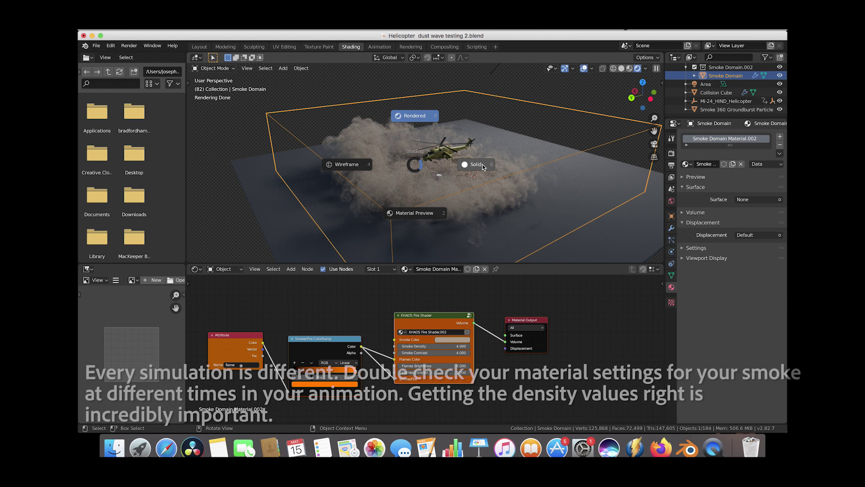
pyautogui.click(482, 165)
# Step: Zoom out and select the Area light to show its 100000 W Power setting
pyautogui.scroll(-5, 403, 139)
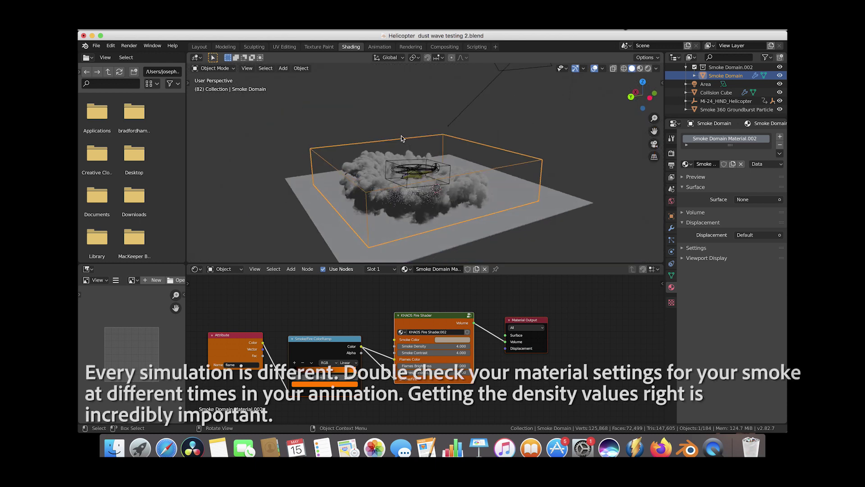
pyautogui.scroll(-5, 403, 138)
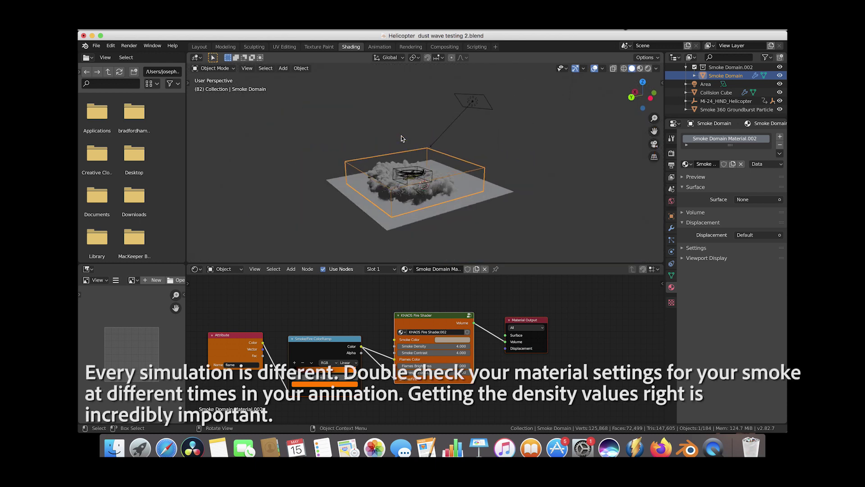
pyautogui.scroll(2, 403, 138)
pyautogui.click(498, 84)
pyautogui.click(745, 192)
# Step: Keep the light power at 100000 W, check the world settings, and select the Collision Cube ground plane
pyautogui.click(713, 196)
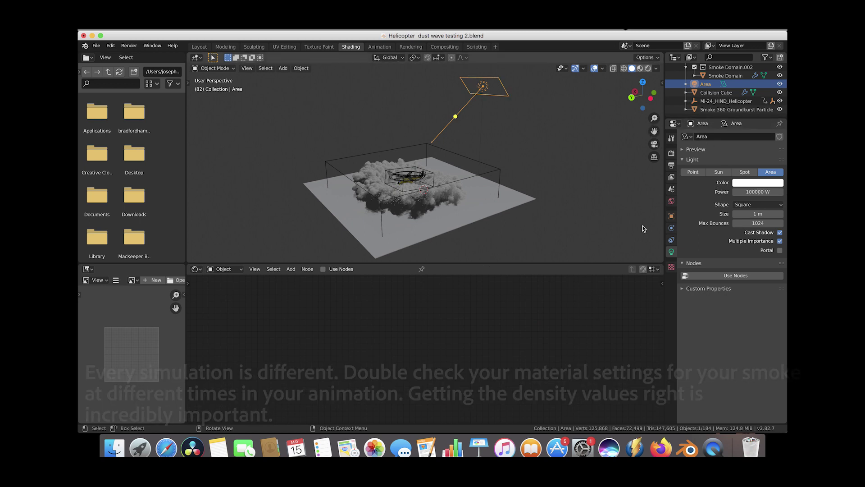
pyautogui.click(672, 201)
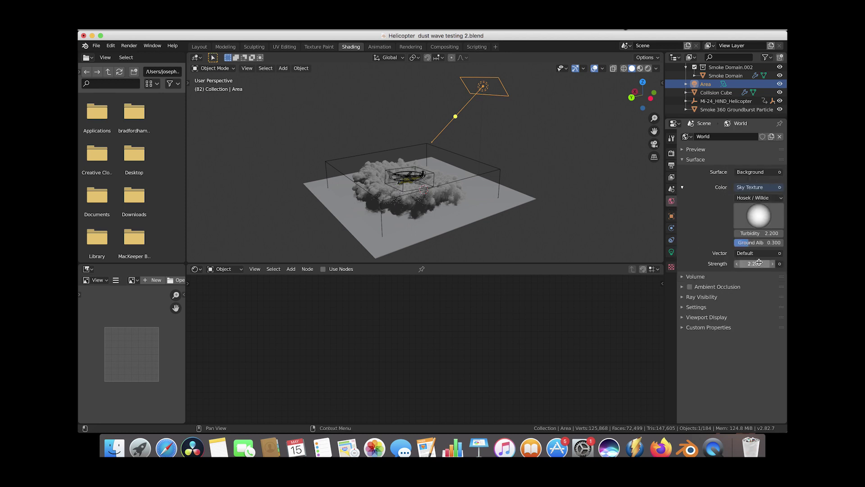
pyautogui.moveTo(399, 158); pyautogui.dragTo(524, 196, button='middle')
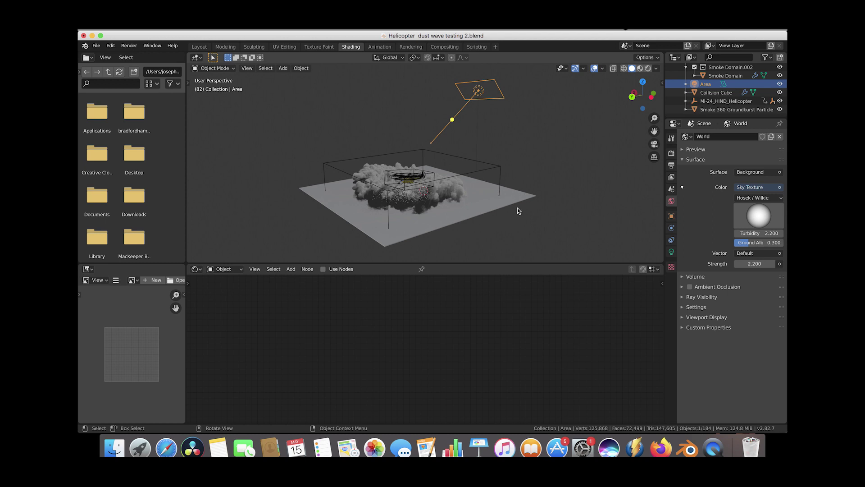
pyautogui.click(477, 197)
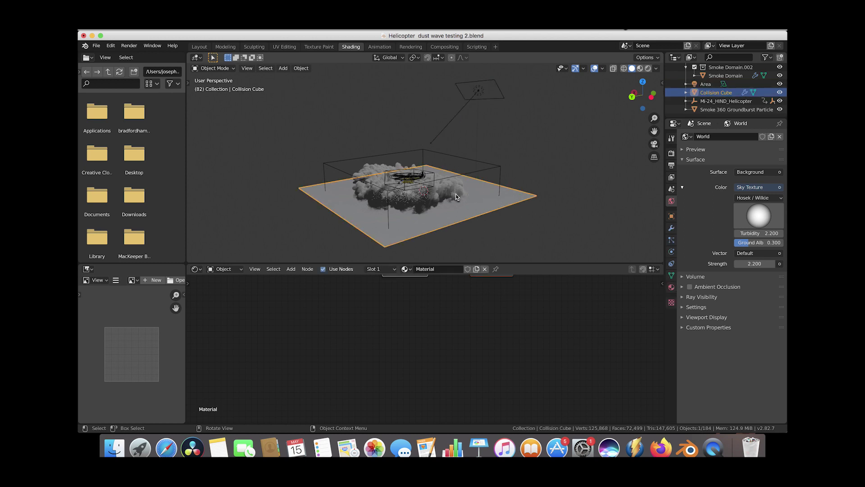
# Step: Tick Shadow Catcher in the ground plane's Object Properties Visibility section
pyautogui.click(672, 287)
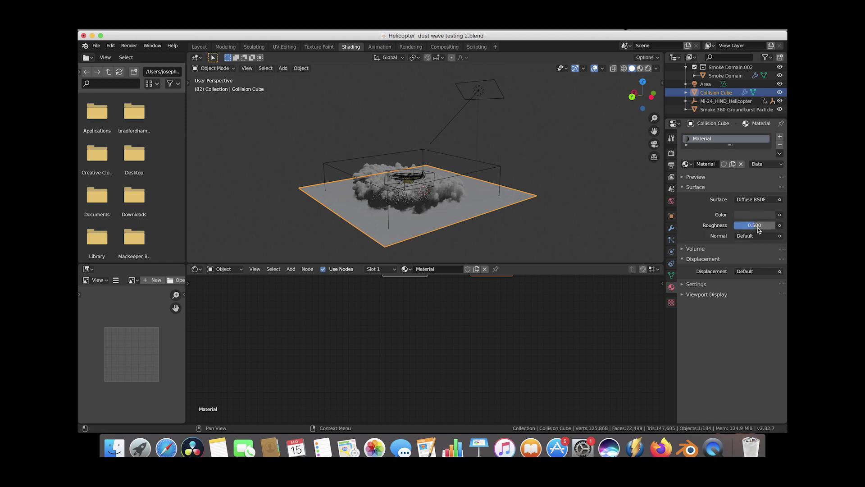
pyautogui.click(671, 216)
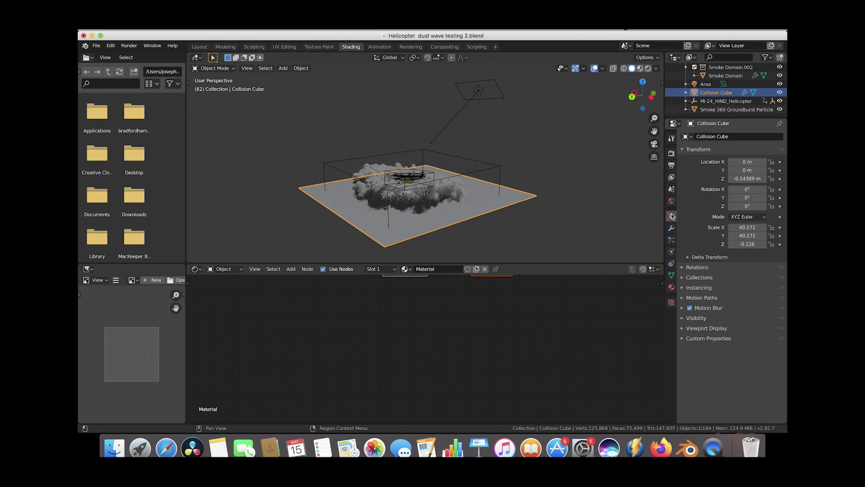
pyautogui.click(681, 318)
pyautogui.scroll(-1, 682, 319)
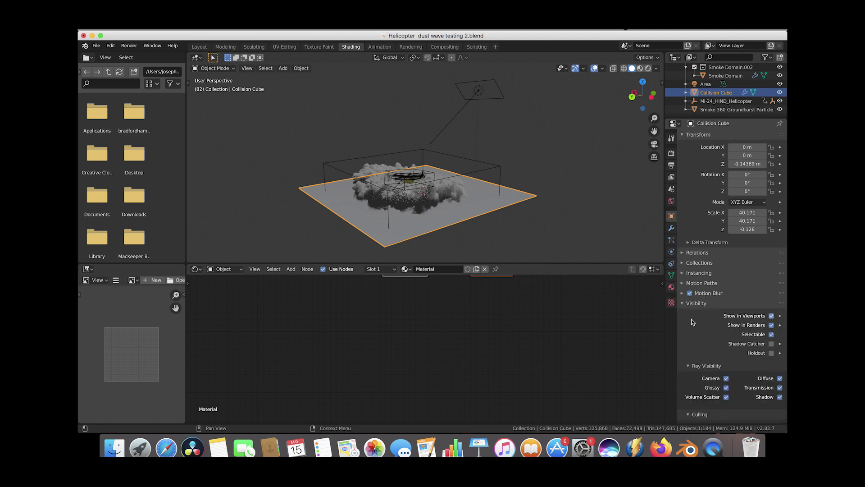
pyautogui.click(772, 344)
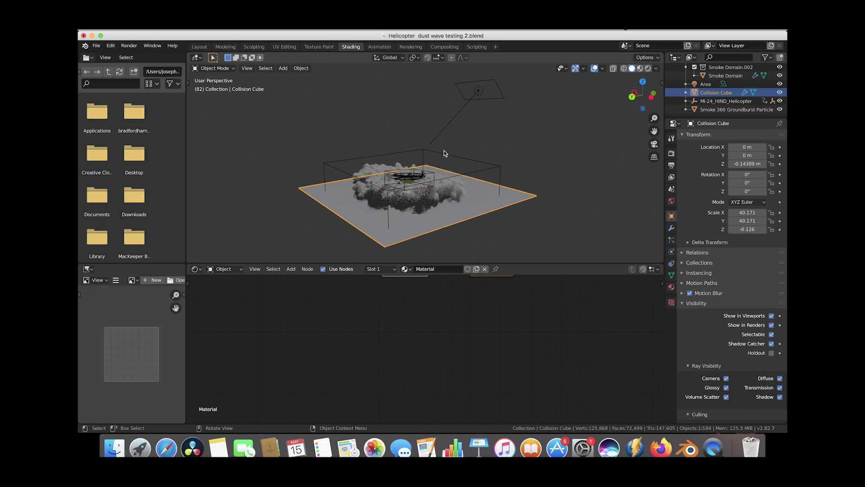
# Step: Add a camera in the Layout workspace and place it beside the ground plane
pyautogui.click(200, 47)
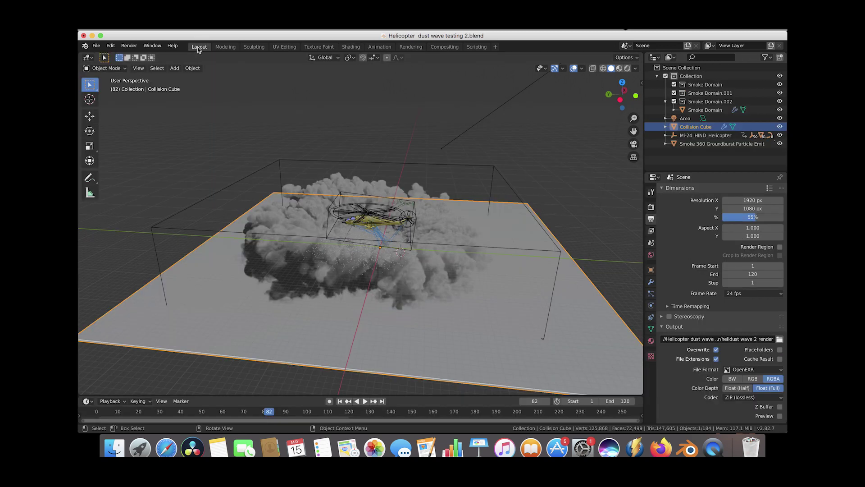
pyautogui.scroll(-5, 403, 158)
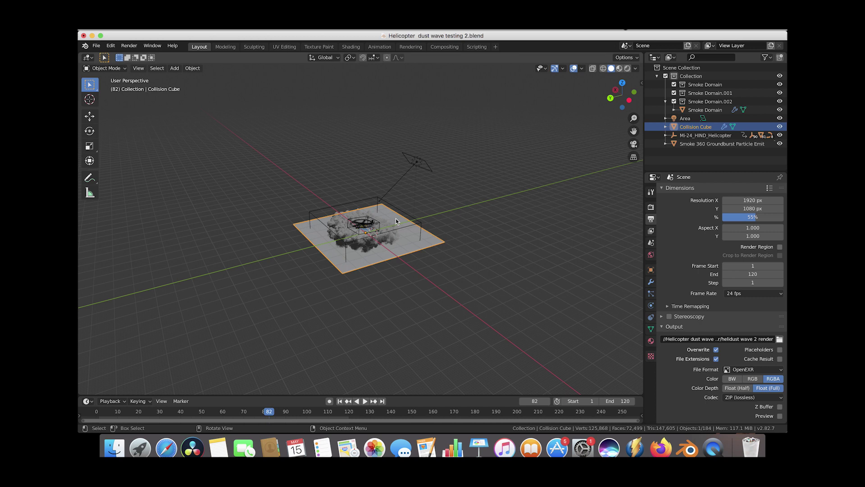
pyautogui.hotkey('shift', 'a')
pyautogui.click(409, 338)
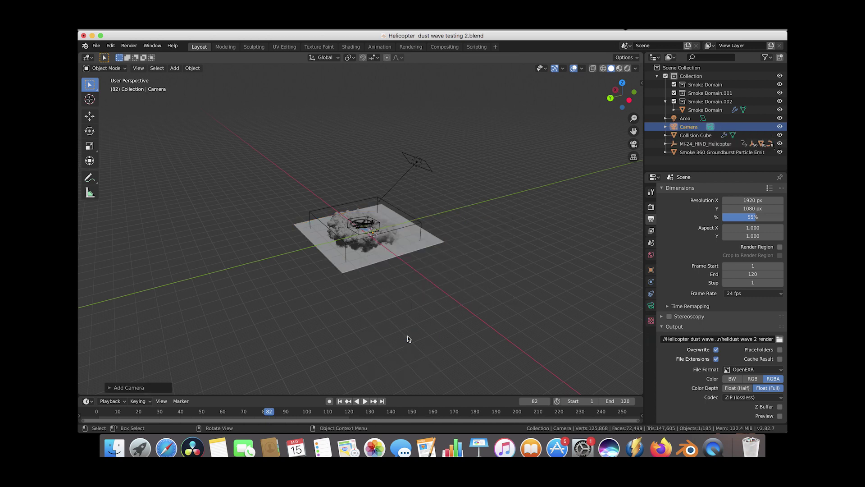
pyautogui.moveTo(409, 339); pyautogui.dragTo(325, 286, button='middle')
pyautogui.press('g')
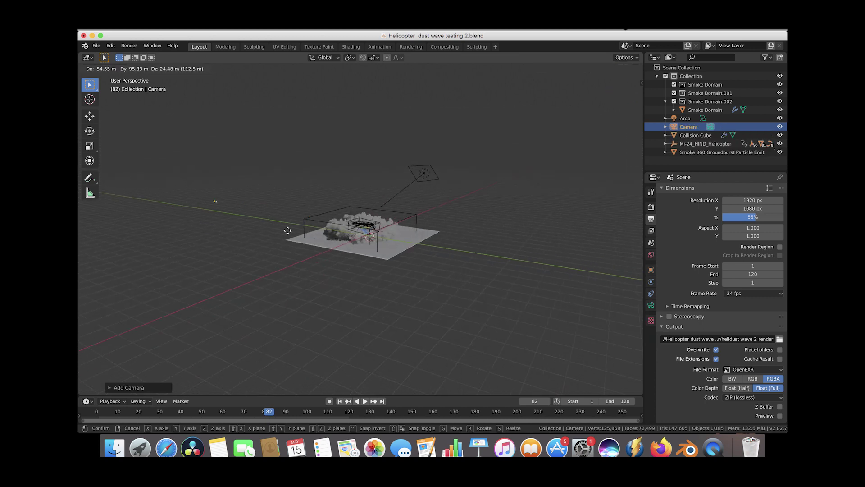
pyautogui.click(287, 230)
pyautogui.hscroll(-10, 288, 230)
pyautogui.press('g')
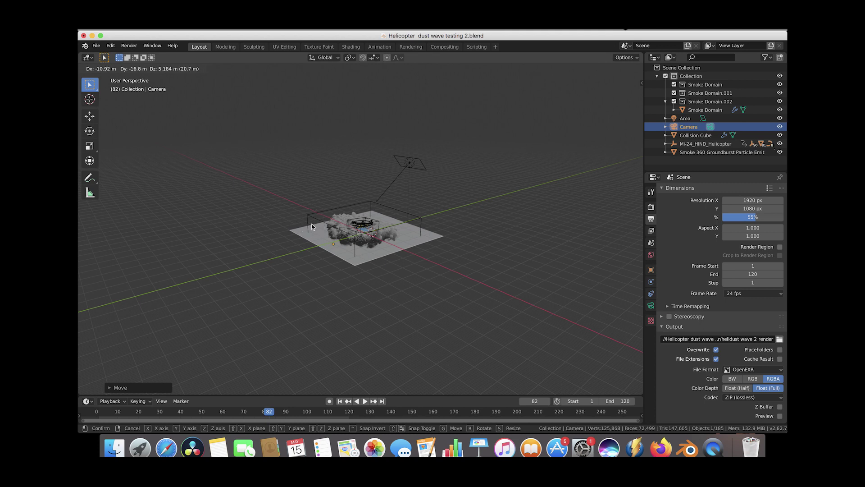
pyautogui.click(312, 223)
# Step: Look through the camera, then rotate and move it to aim at the helicopter
pyautogui.click(139, 68)
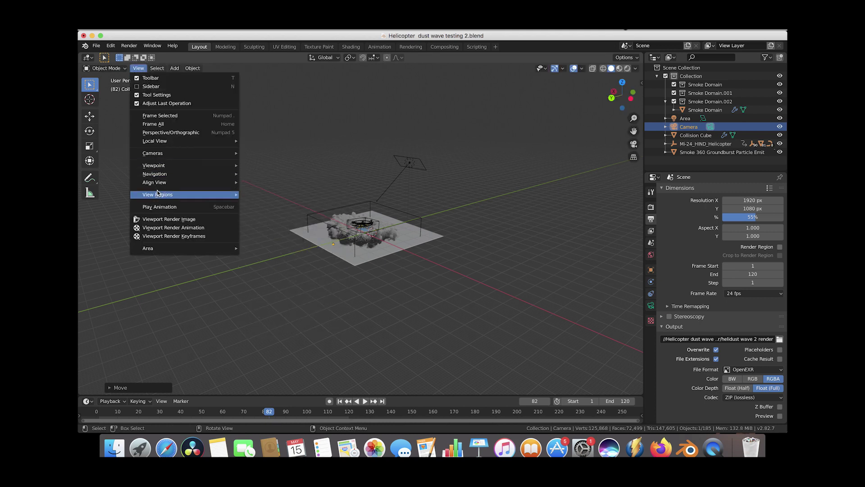
pyautogui.moveTo(163, 165)
pyautogui.click(274, 166)
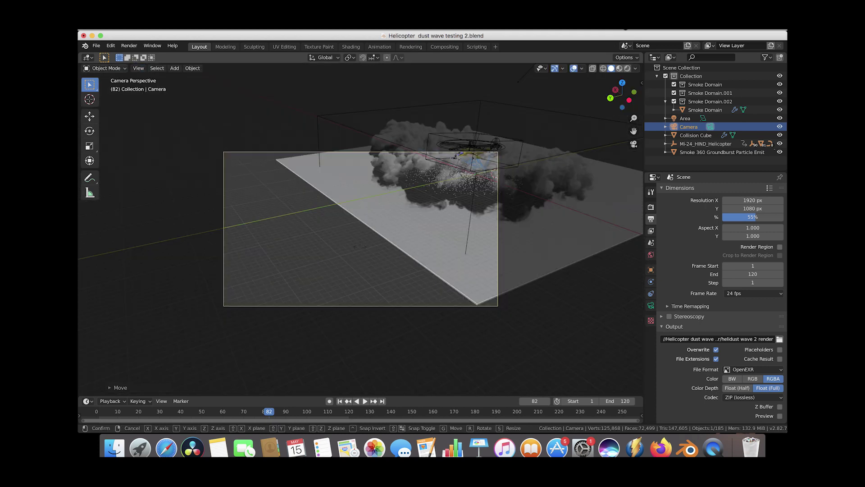
pyautogui.press('r')
pyautogui.press('r')
pyautogui.click(515, 244)
pyautogui.press('g')
pyautogui.click(491, 178)
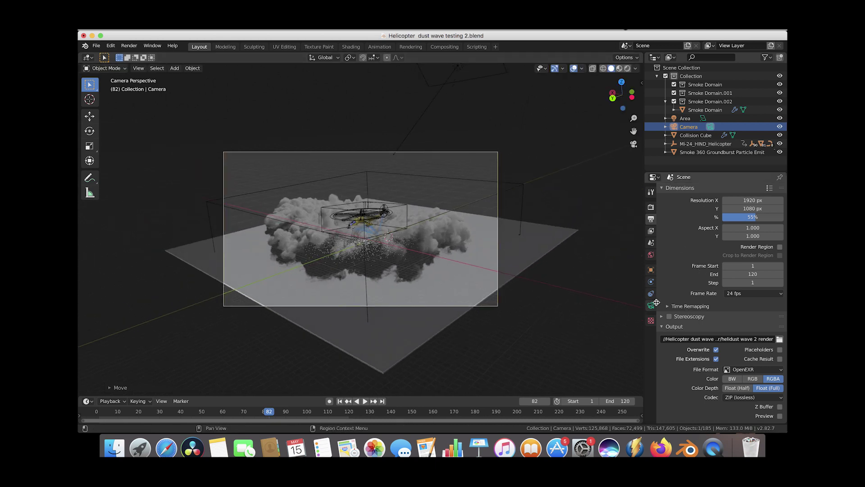
# Step: Set the camera focal length to 85 mm and dolly it back along its view axis
pyautogui.click(652, 306)
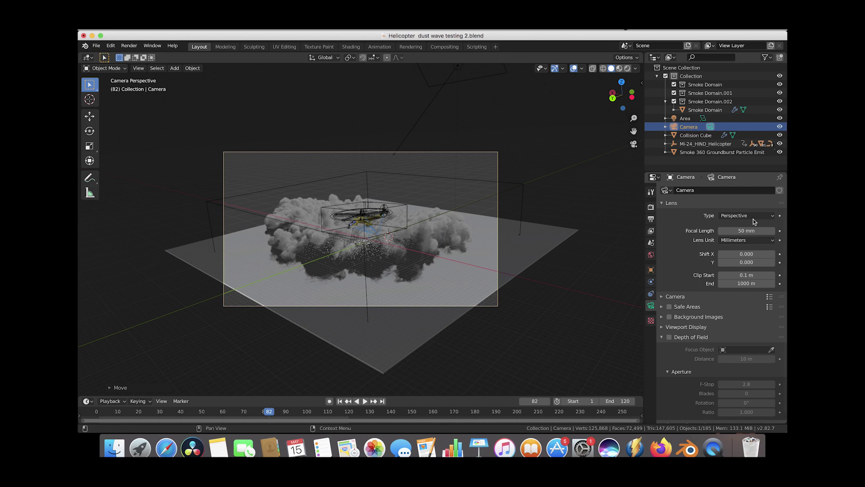
pyautogui.click(742, 229)
pyautogui.write('85')
pyautogui.press('Return')
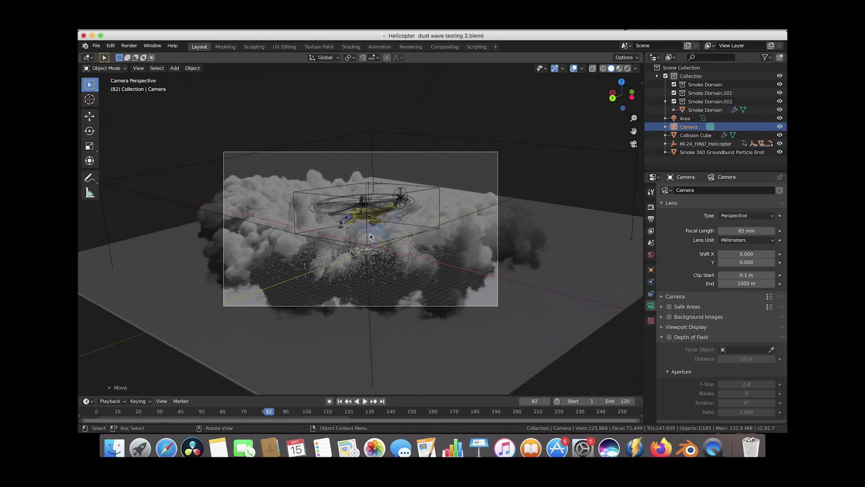
pyautogui.press('g')
pyautogui.press('z')
pyautogui.press('z')
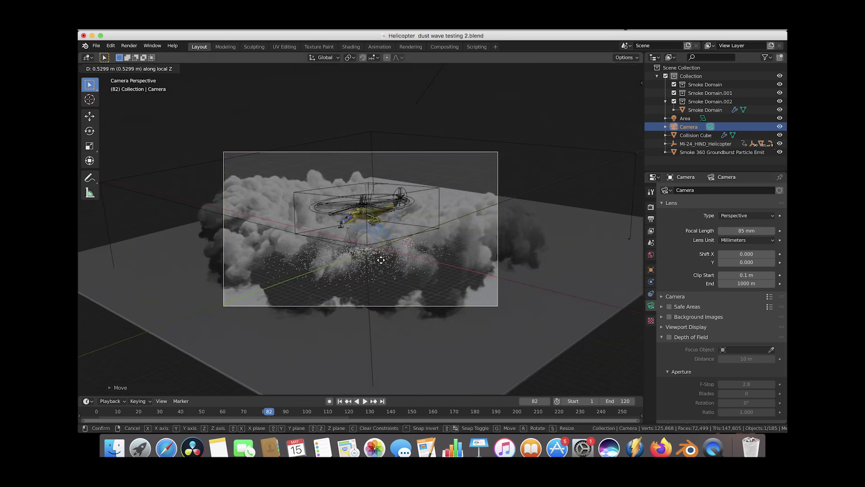
pyautogui.click(355, 239)
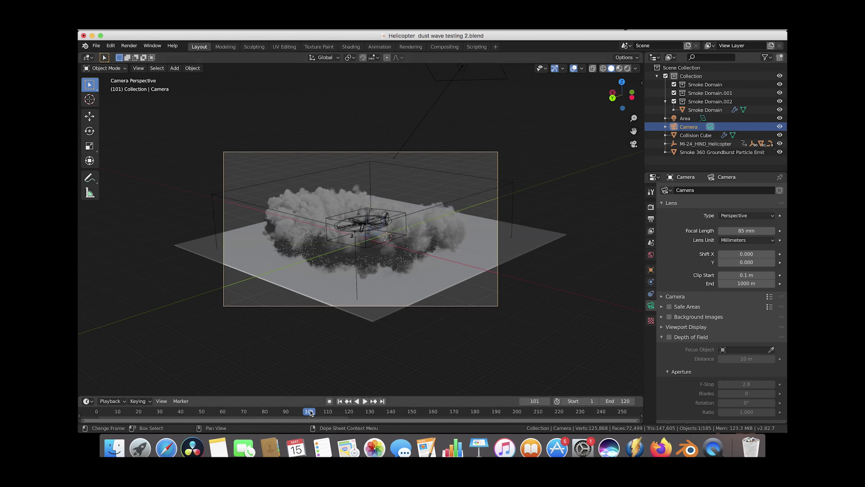
# Step: At frame 72, scale the Collision Cube ground plane wider along X
pyautogui.press('Down')
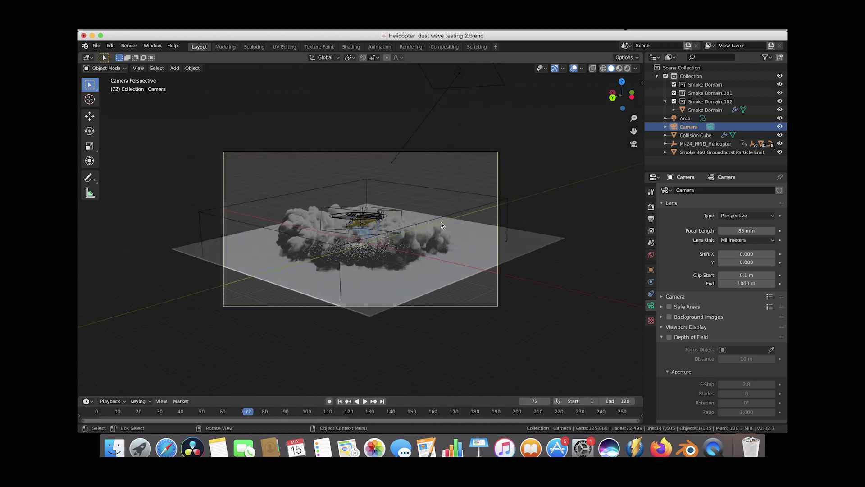
pyautogui.click(471, 254)
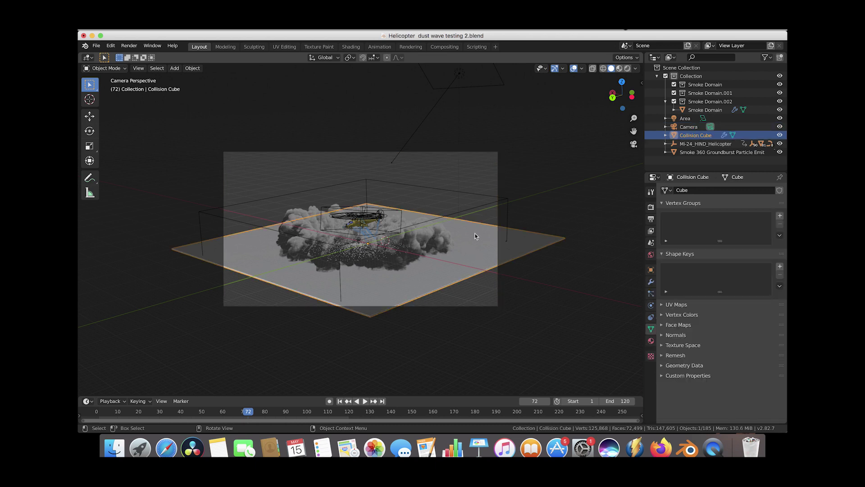
pyautogui.press('s')
pyautogui.press('x')
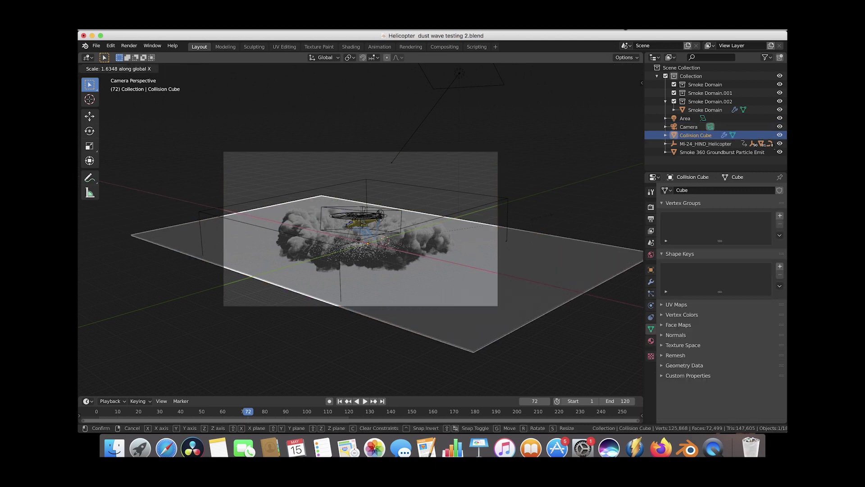
pyautogui.click(546, 218)
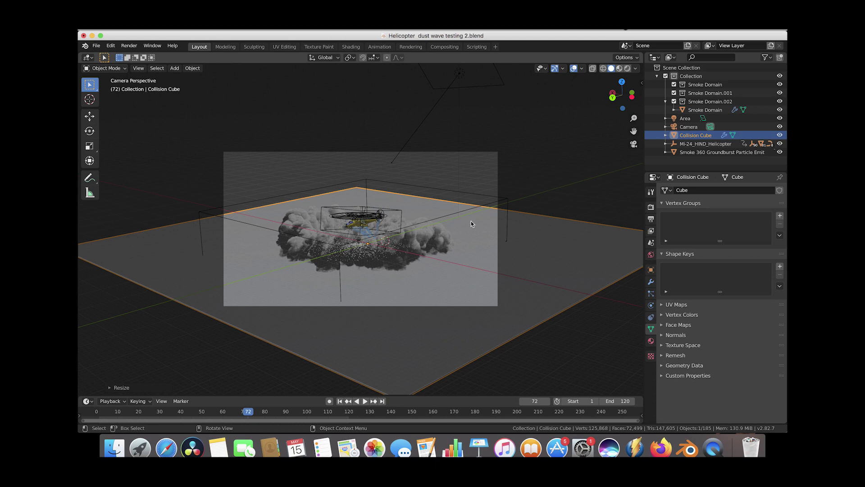
# Step: Review the Cycles render settings: 32 samples, 6 volume bounces, 0.05 m step size, 260 max steps
pyautogui.click(650, 207)
pyautogui.scroll(-1, 694, 258)
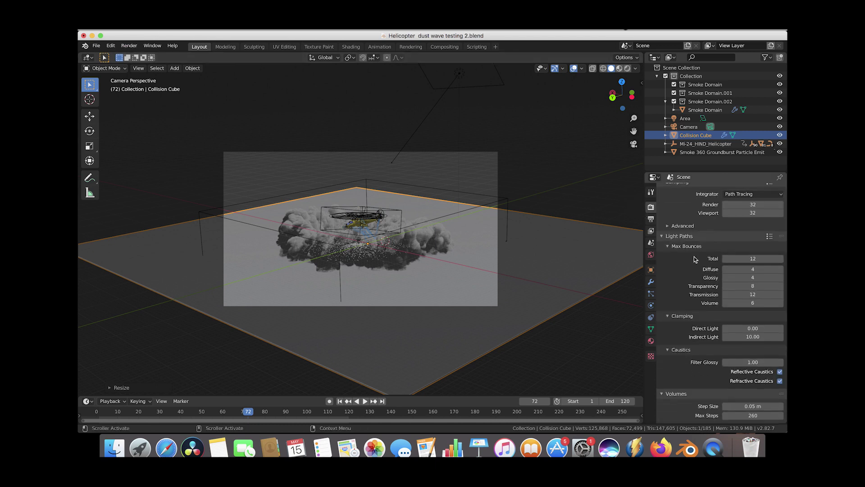
pyautogui.scroll(3, 688, 212)
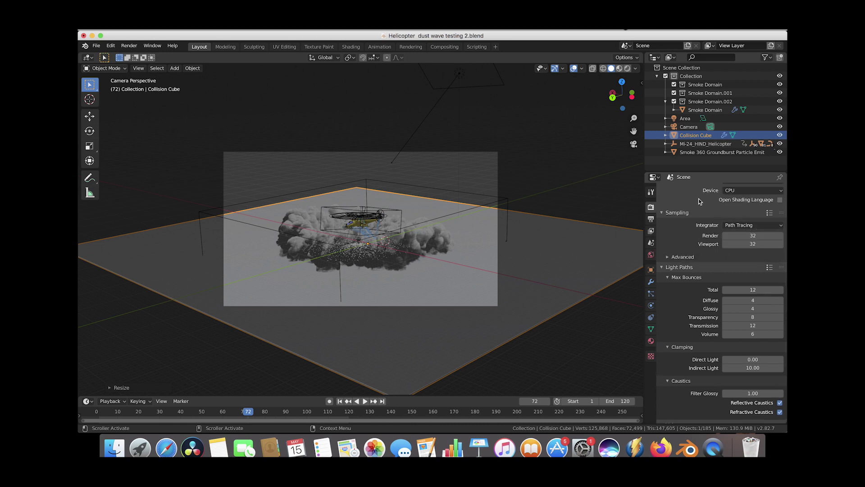
pyautogui.scroll(-13, 674, 284)
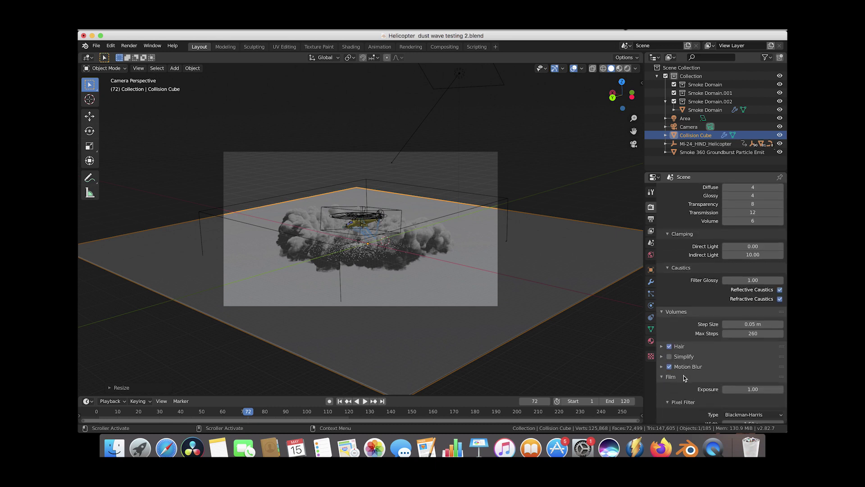
pyautogui.scroll(10, 683, 378)
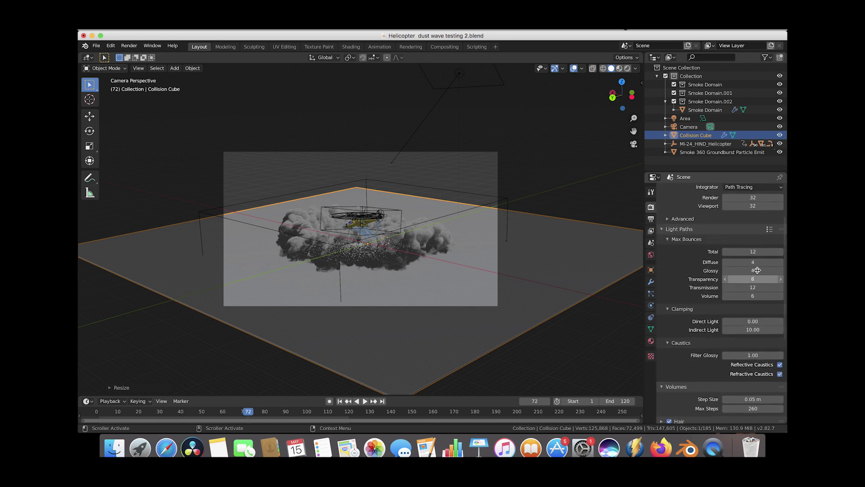
pyautogui.scroll(-4, 703, 333)
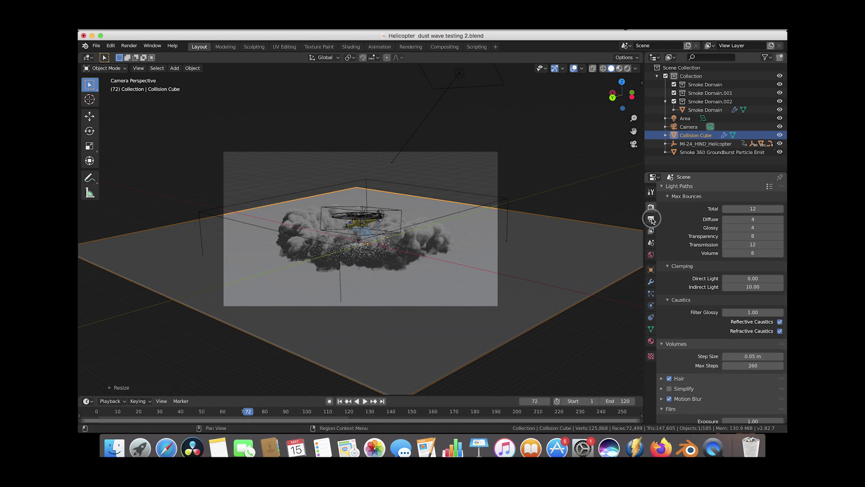
# Step: Set resolution to 100% and accept the 'helidust wave 2 render' OpenEXR output path for frames 1–120
pyautogui.click(651, 219)
pyautogui.scroll(-2, 725, 246)
pyautogui.scroll(2, 726, 248)
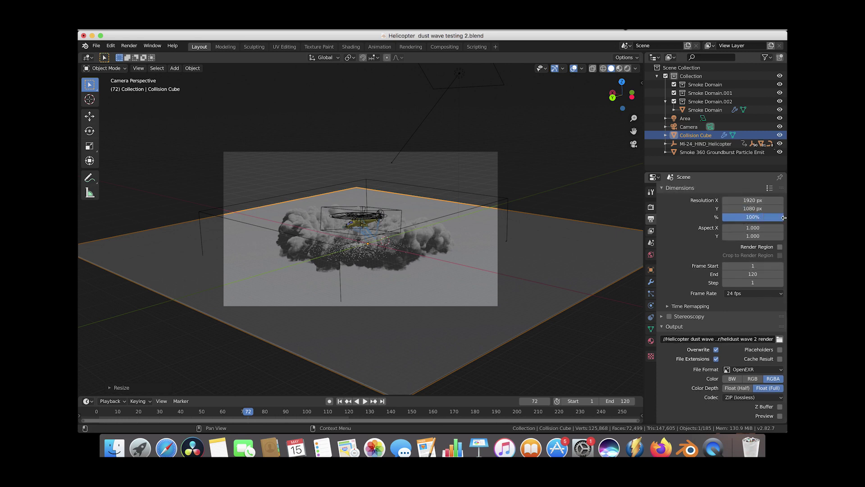
pyautogui.scroll(-2, 763, 369)
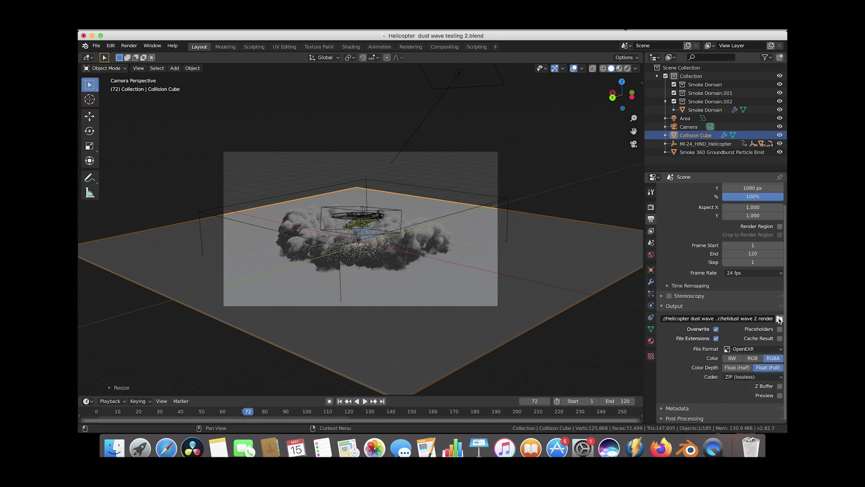
pyautogui.click(779, 318)
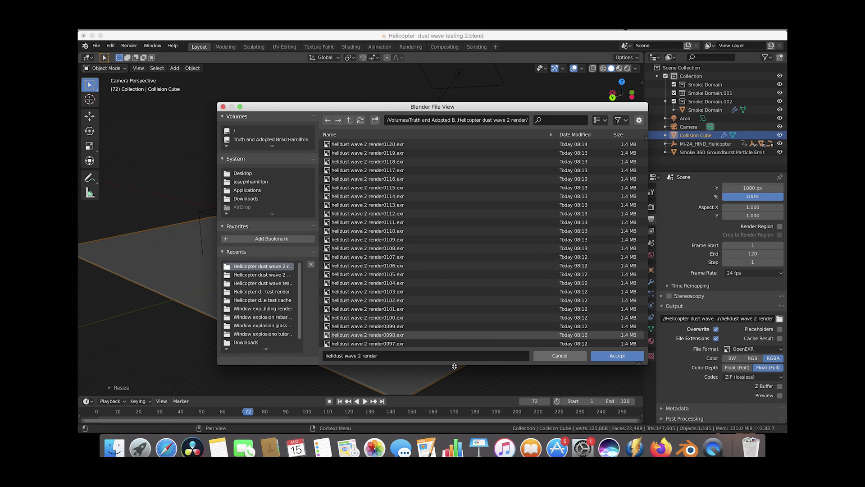
pyautogui.click(380, 357)
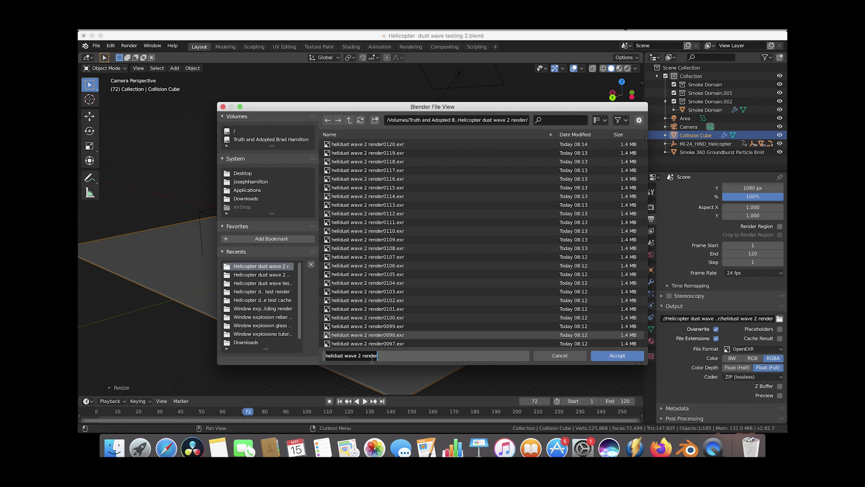
pyautogui.click(622, 355)
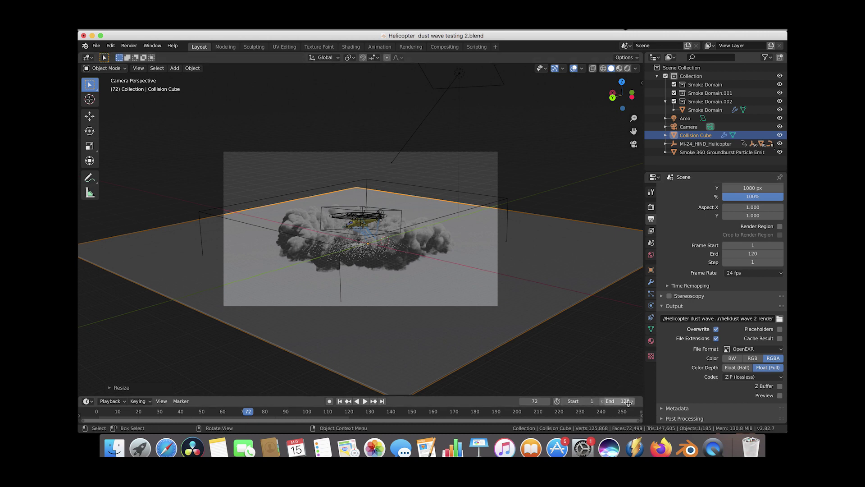
# Step: Render a Cycles test still of frame 73 showing the dust around the Mi-24, then close the render window
pyautogui.click(128, 46)
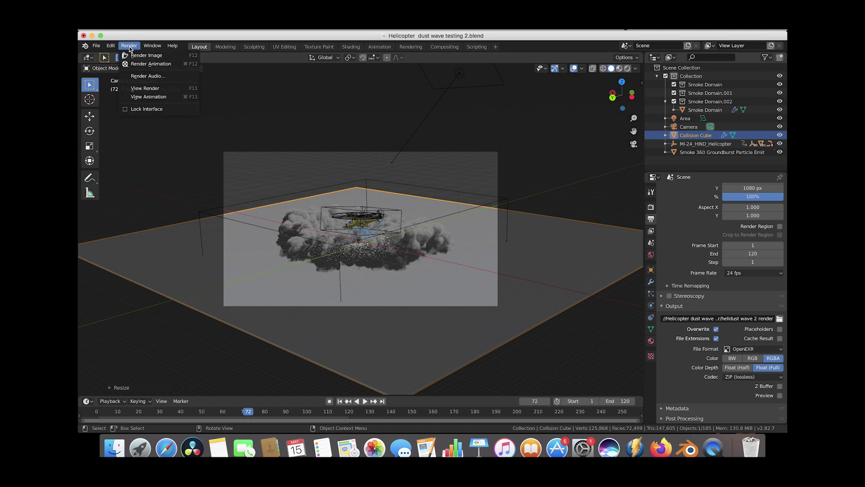
pyautogui.click(137, 56)
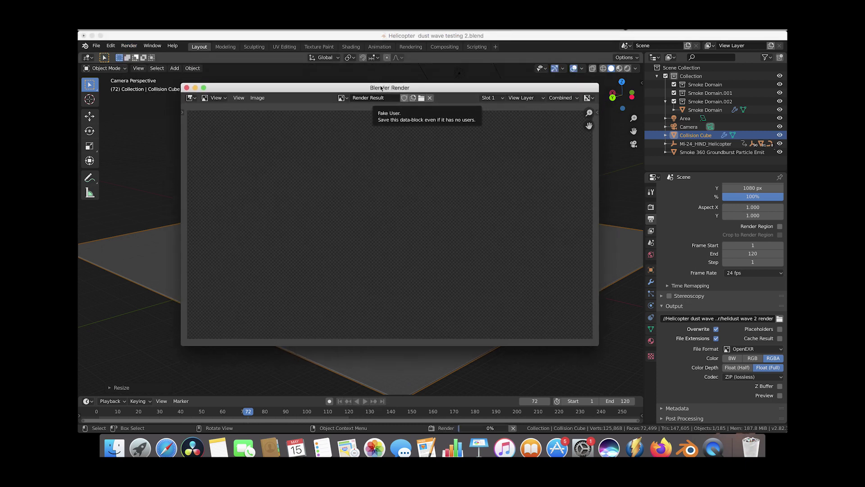
pyautogui.moveTo(382, 89); pyautogui.dragTo(380, 84)
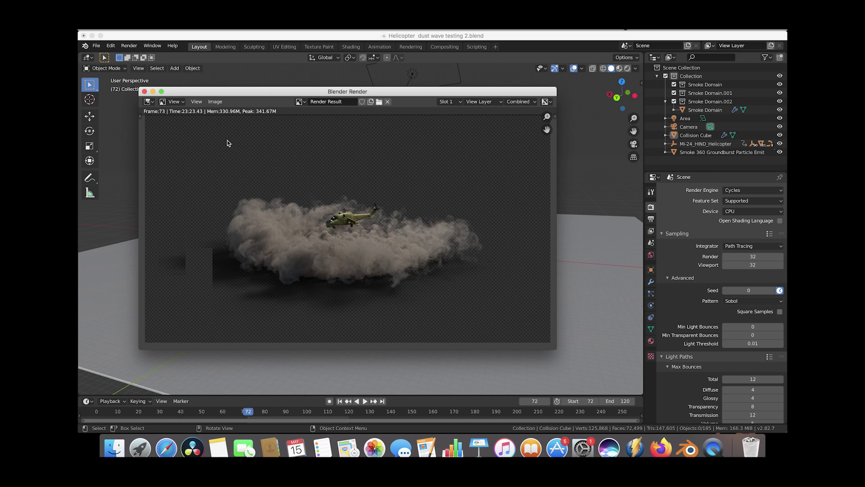
pyautogui.click(145, 91)
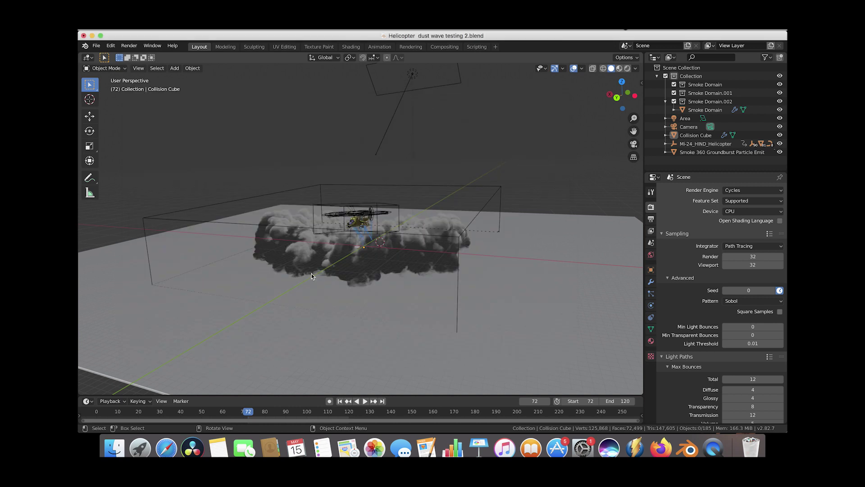
# Step: Render the current frame again with F12, then turn on the Dynamic Dirt smoke type
pyautogui.click(153, 67)
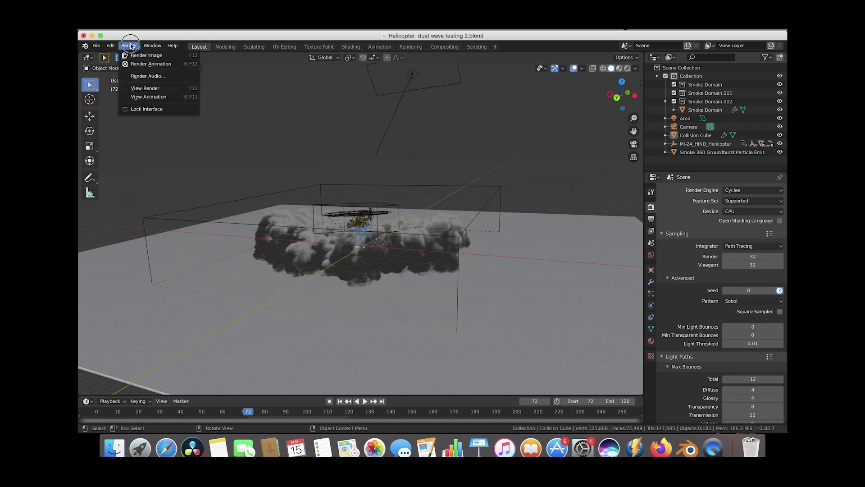
pyautogui.press('F12')
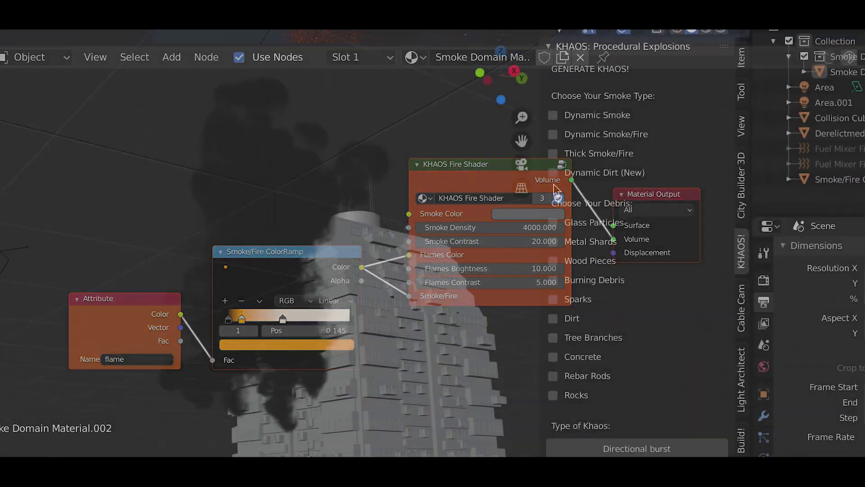
pyautogui.click(553, 173)
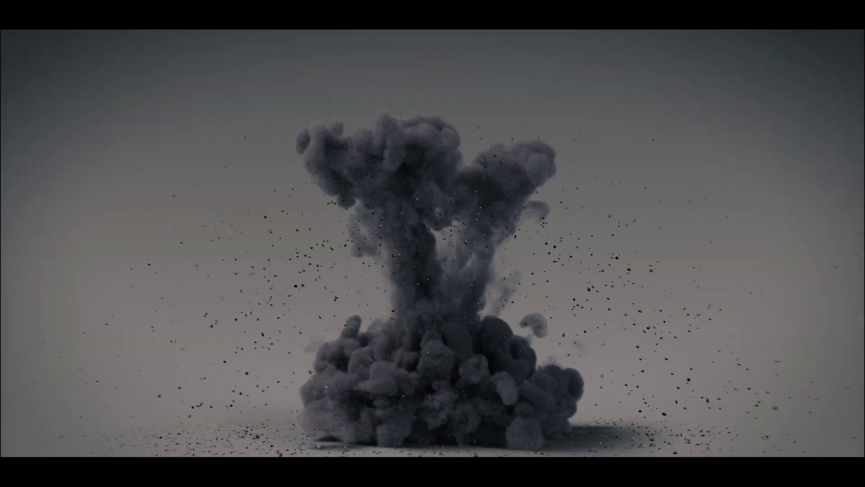